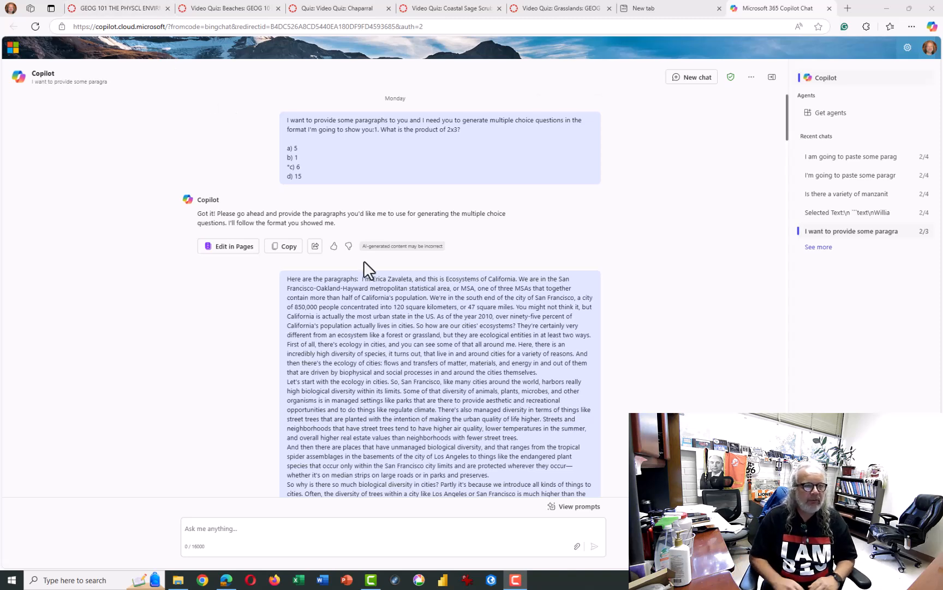
- In the Canvas course, open the "Ecosystems of California: Biodiversity" video from the Ecosystems of California: Video Series module
{"action": "left_click", "coordinate": [140, 8]}
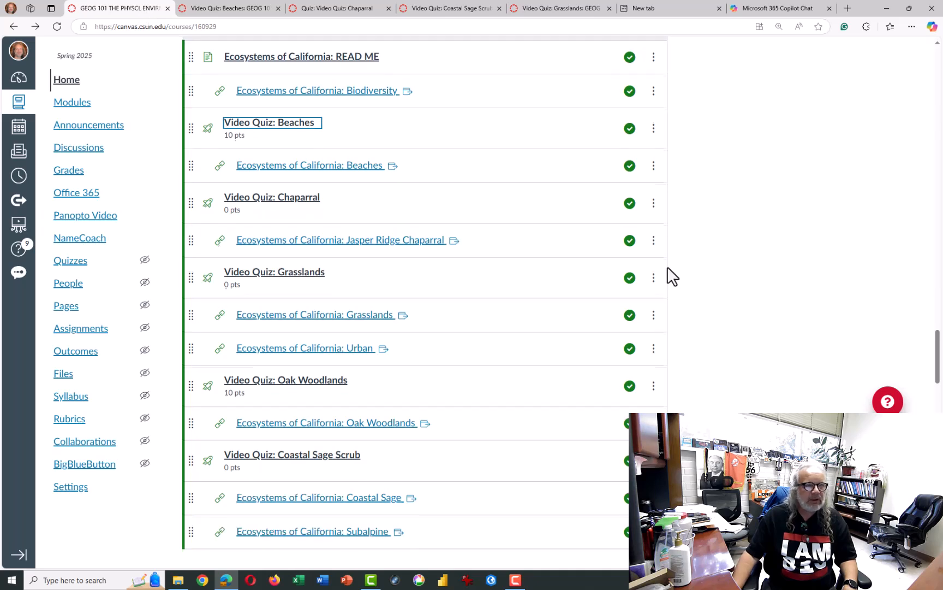
{"action": "scroll", "coordinate": [668, 266], "scroll_direction": "up", "scroll_amount": 1}
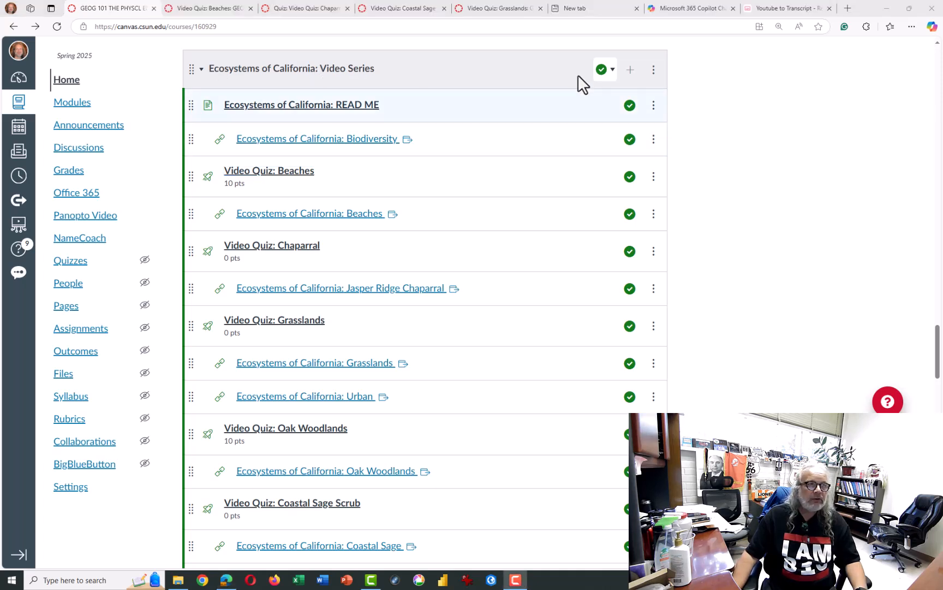
{"action": "left_click", "coordinate": [300, 142]}
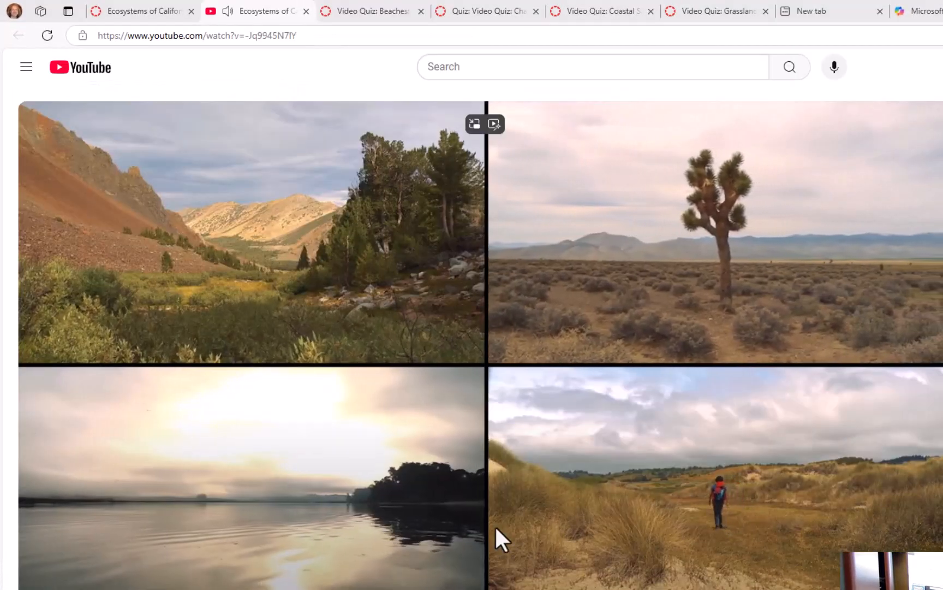
- Turn on the video's captions, skip ahead in the narration and pause playback at about 2:25
{"action": "scroll", "coordinate": [556, 497], "scroll_direction": "down", "scroll_amount": 5}
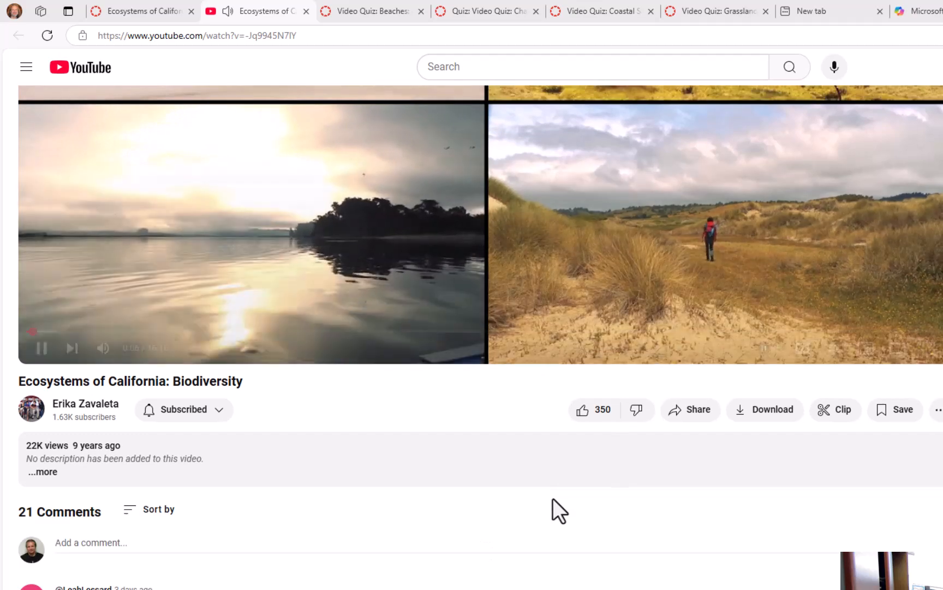
{"action": "scroll", "coordinate": [651, 481], "scroll_direction": "up", "scroll_amount": 1}
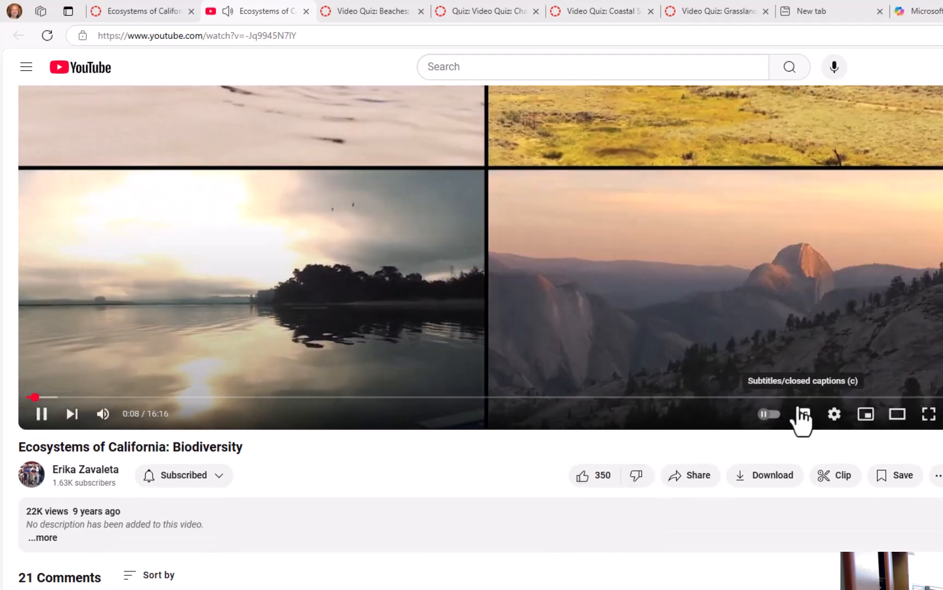
{"action": "left_click", "coordinate": [802, 414]}
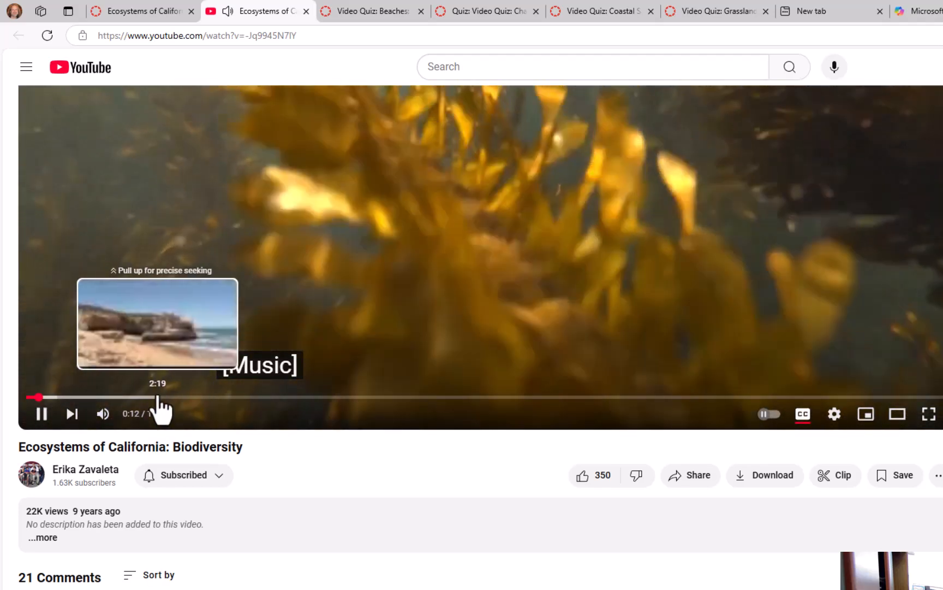
{"action": "left_click", "coordinate": [158, 397]}
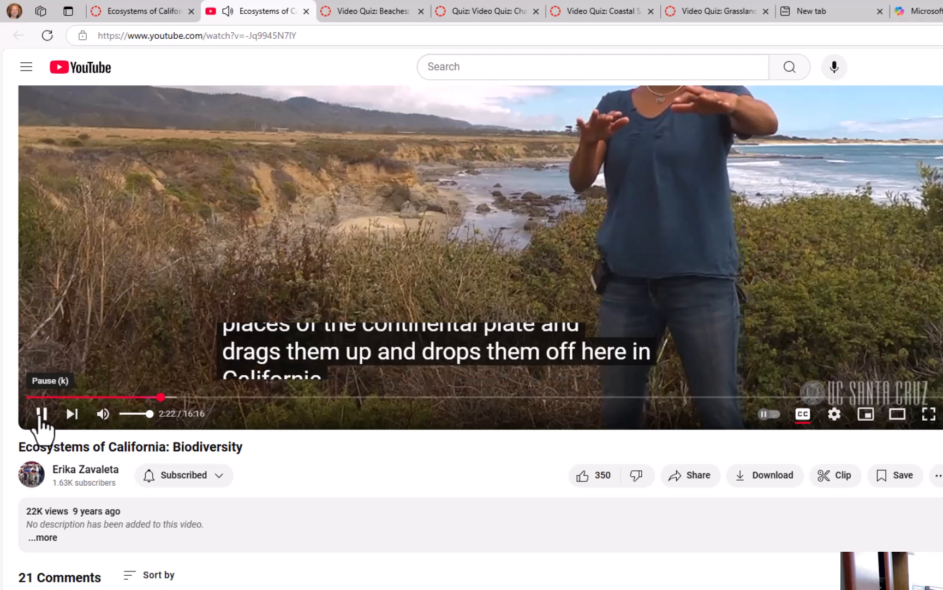
{"action": "scroll", "coordinate": [463, 295], "scroll_direction": "up", "scroll_amount": 2}
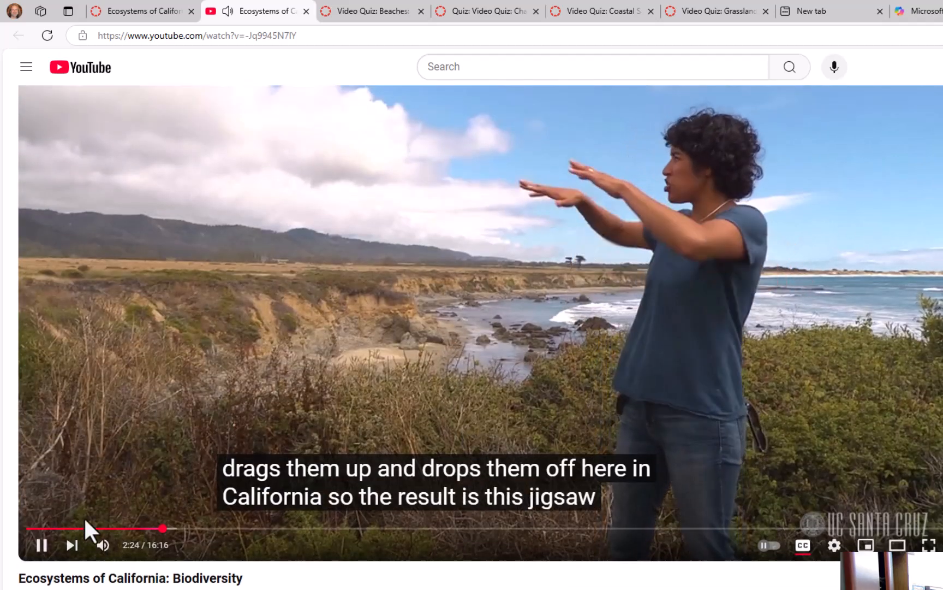
{"action": "left_click", "coordinate": [41, 545]}
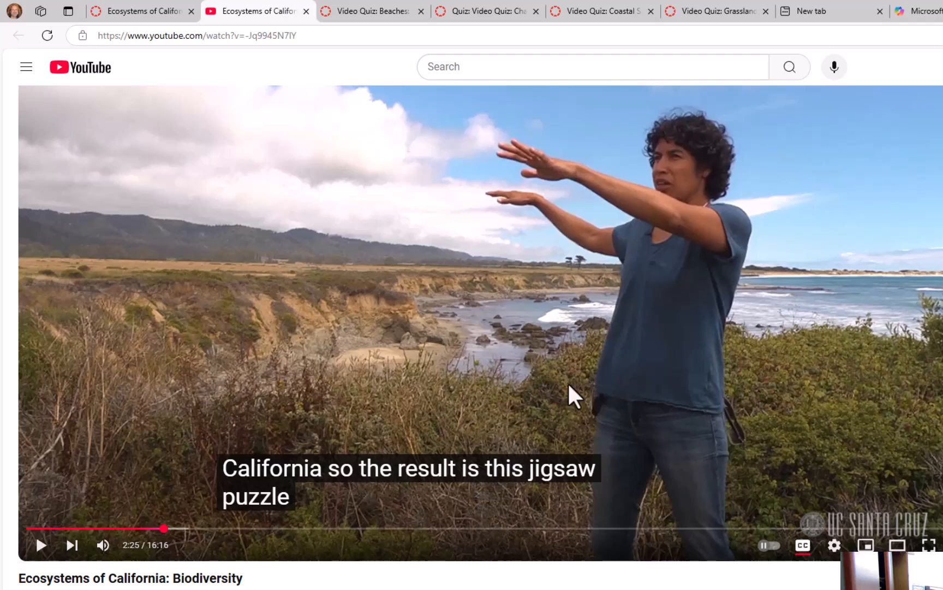
- Copy the share link of the Biodiversity video without a start time
{"action": "scroll", "coordinate": [573, 398], "scroll_direction": "down", "scroll_amount": 5}
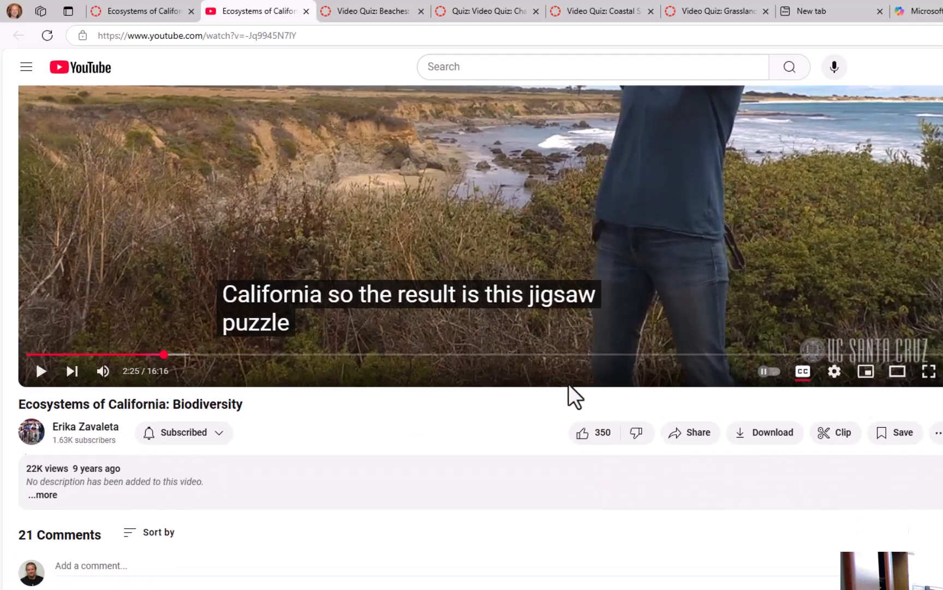
{"action": "scroll", "coordinate": [573, 401], "scroll_direction": "up", "scroll_amount": 3}
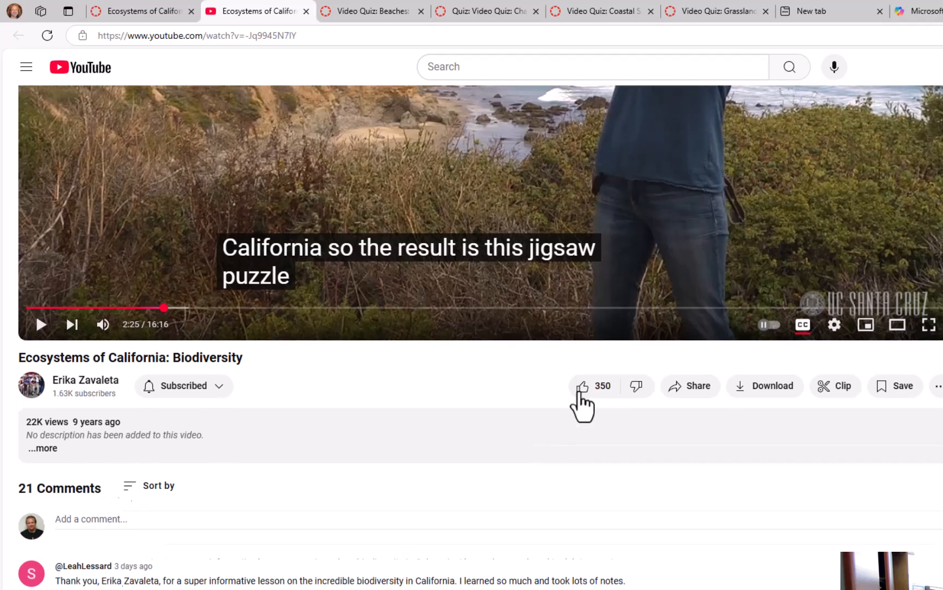
{"action": "scroll", "coordinate": [696, 405], "scroll_direction": "up", "scroll_amount": 2}
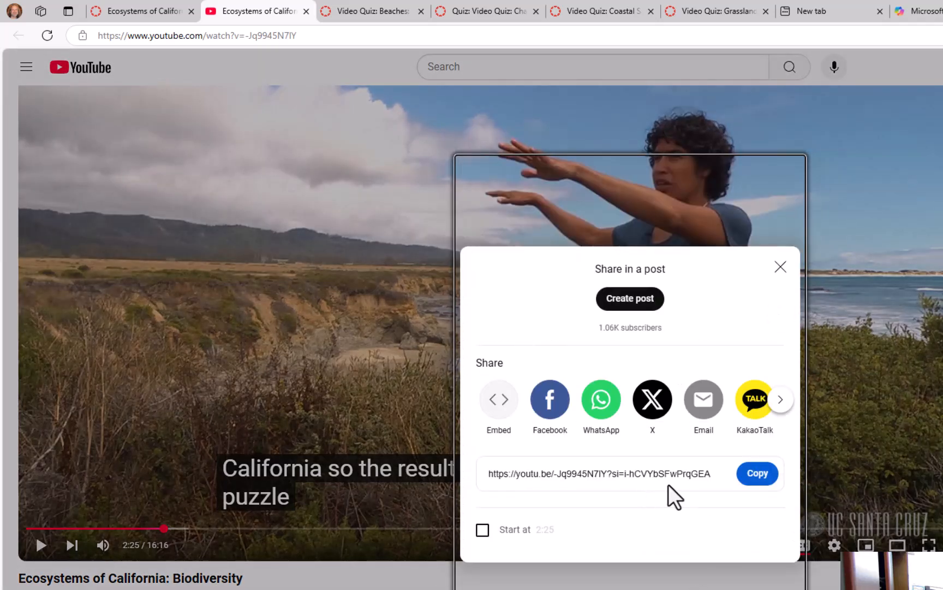
{"action": "left_click", "coordinate": [755, 474]}
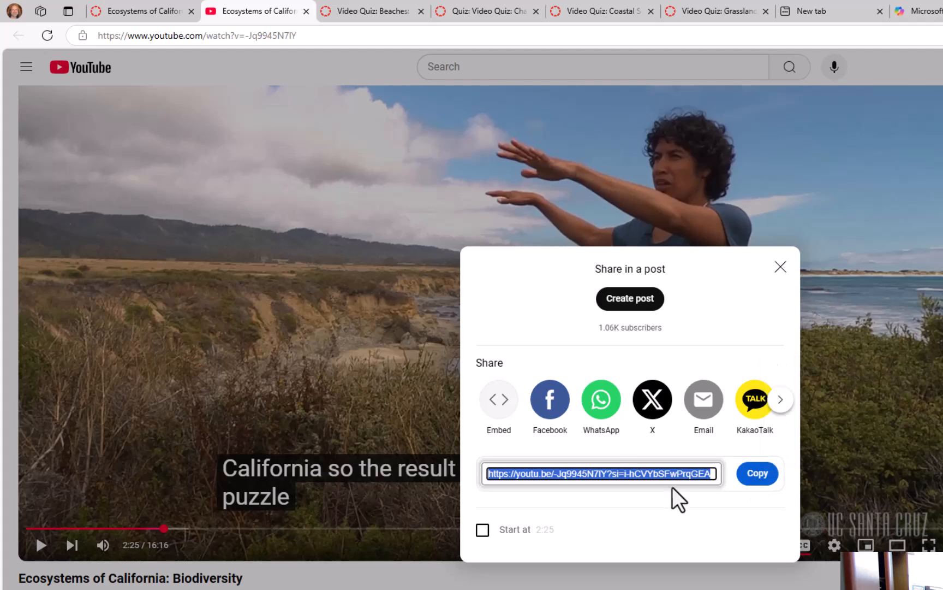
- On YouTubeToTranscript.com, paste the copied video link and generate the free transcript
{"action": "left_click", "coordinate": [796, 8]}
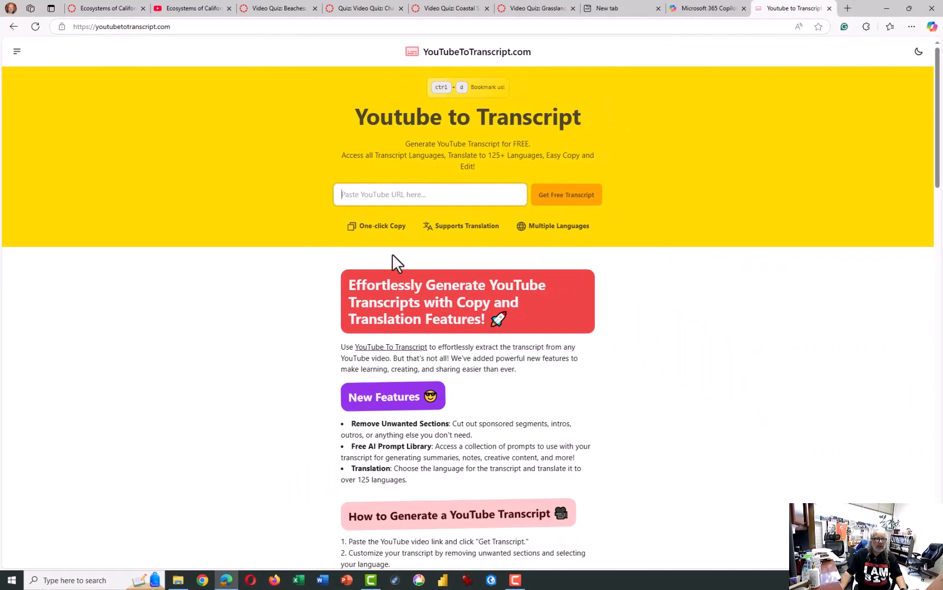
{"action": "right_click", "coordinate": [405, 199]}
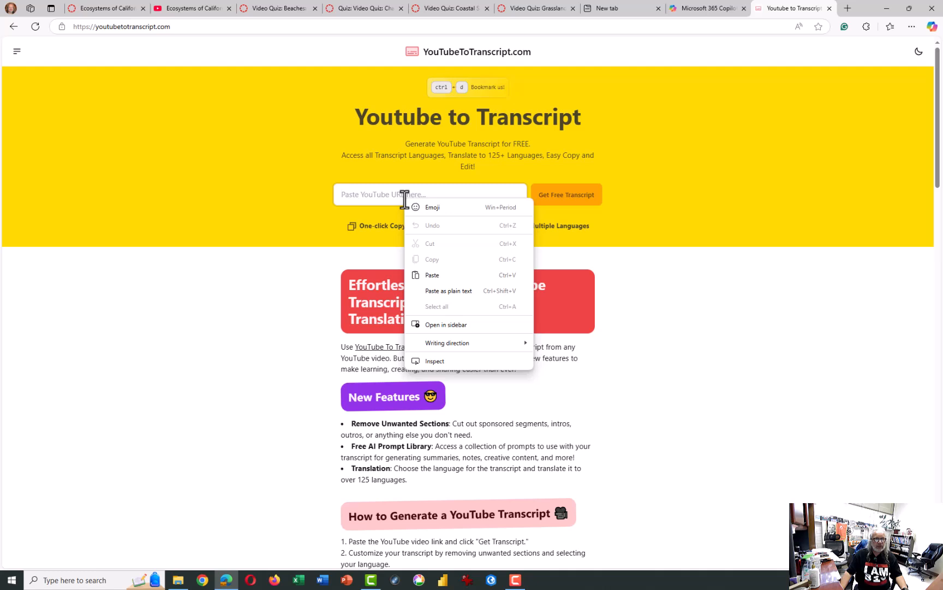
{"action": "left_click", "coordinate": [442, 274]}
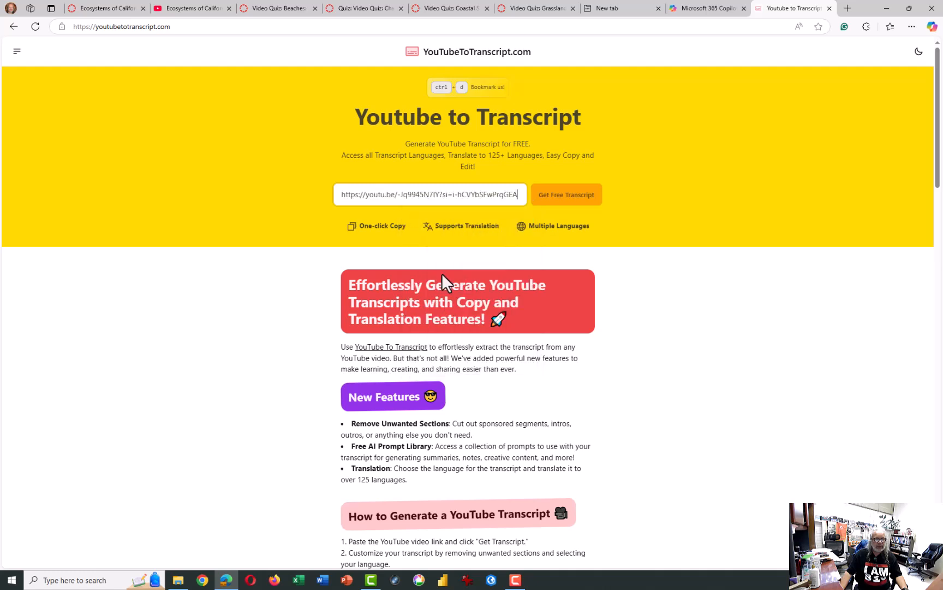
{"action": "left_click", "coordinate": [562, 204]}
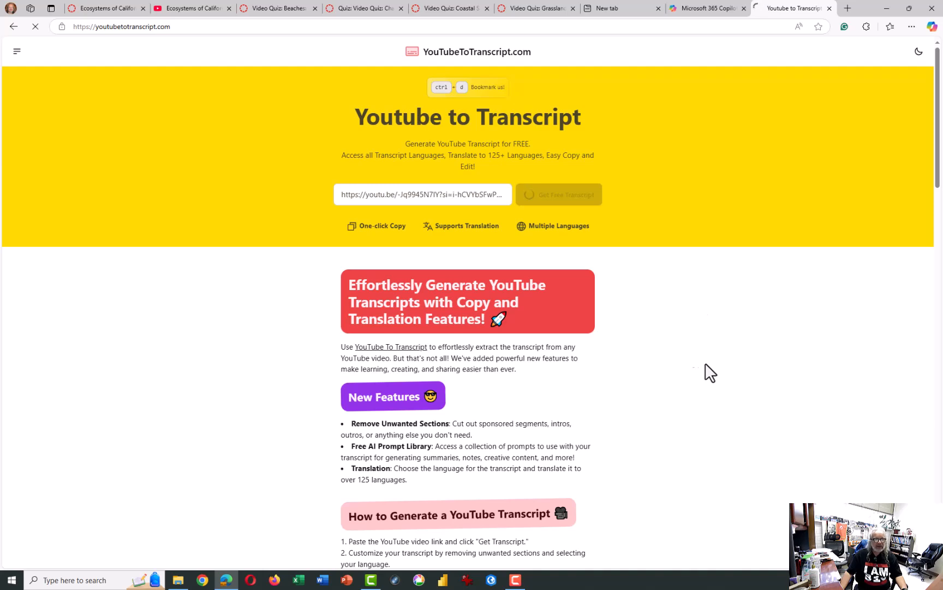
- Copy the full generated transcript of the Biodiversity video to the clipboard
{"action": "scroll", "coordinate": [644, 347], "scroll_direction": "down", "scroll_amount": 9}
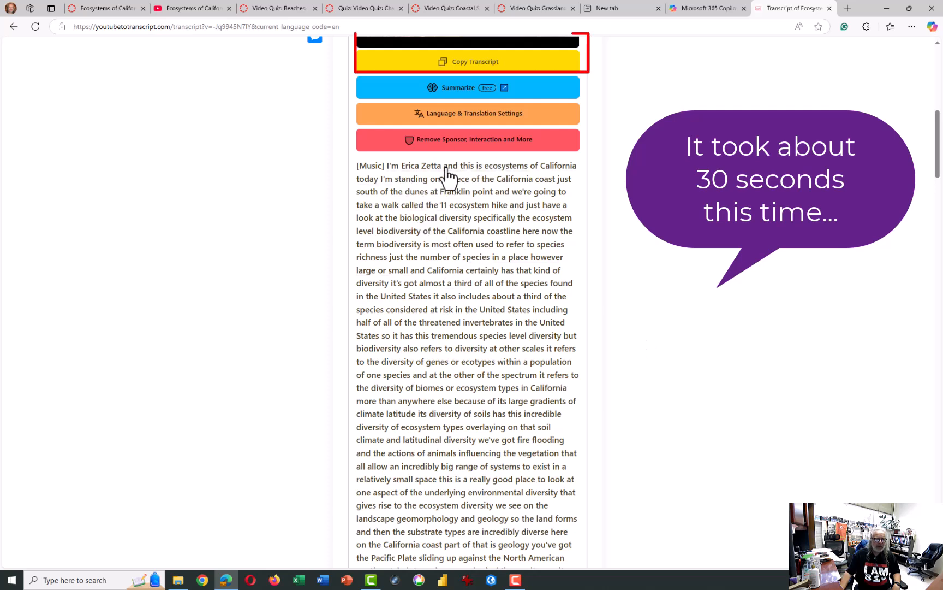
{"action": "left_click", "coordinate": [481, 67]}
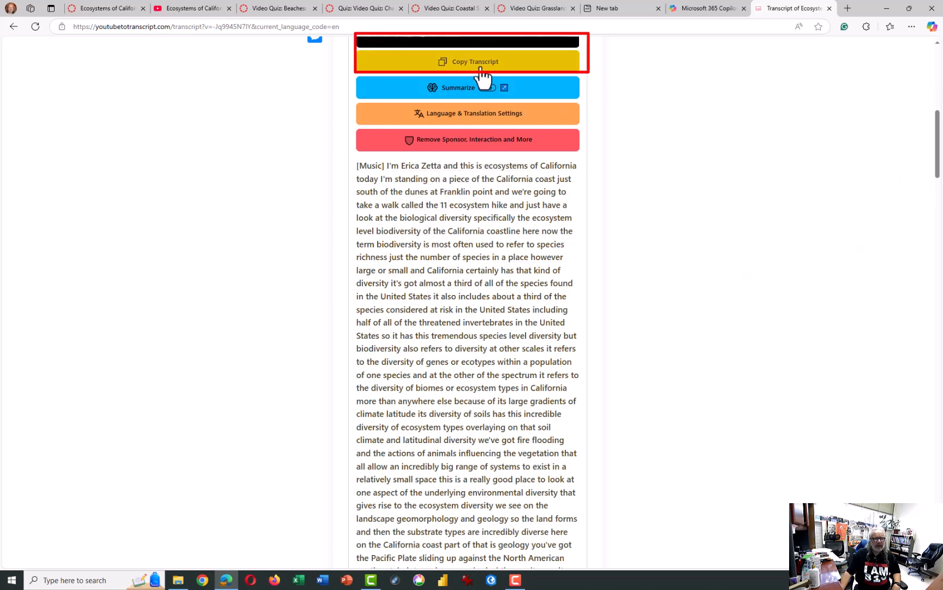
{"action": "left_click", "coordinate": [481, 68]}
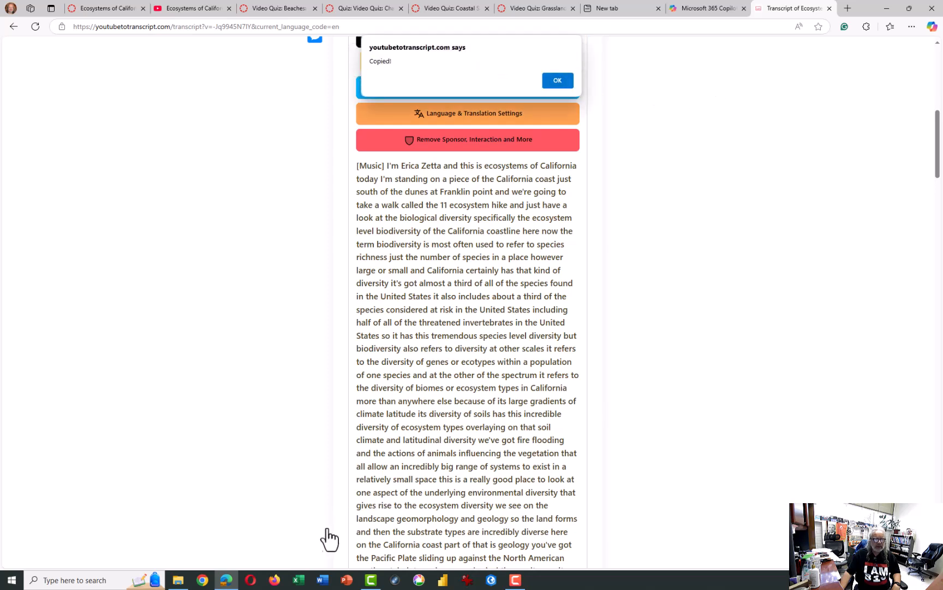
- Switch to Word and paste the copied transcript as text only into the blank document
{"action": "left_click", "coordinate": [329, 578]}
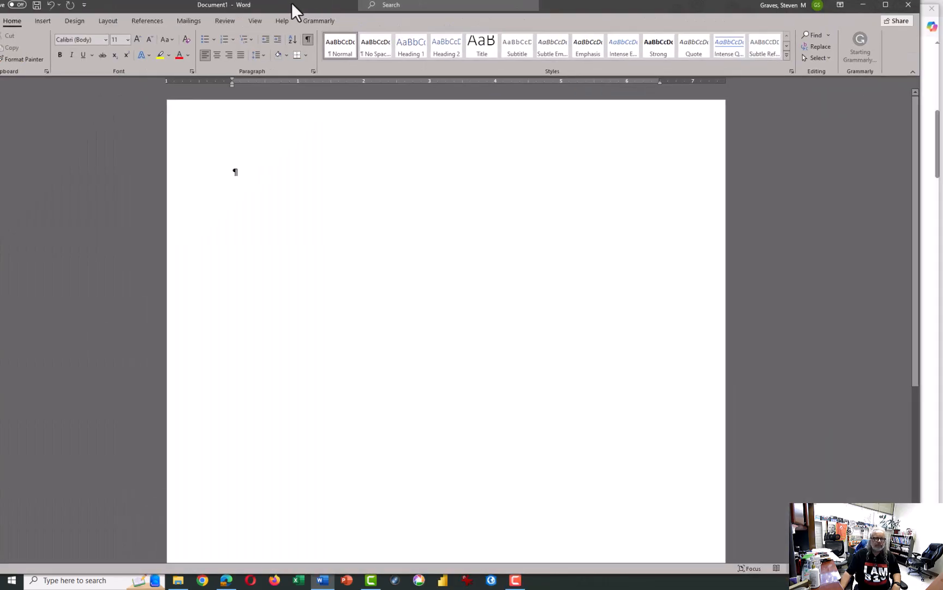
{"action": "right_click", "coordinate": [312, 196]}
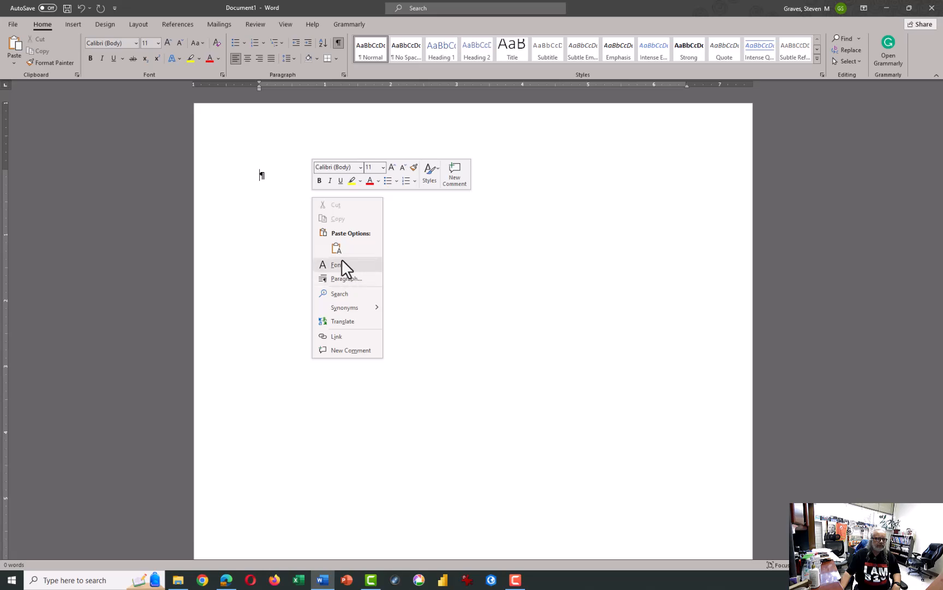
{"action": "left_click", "coordinate": [335, 248]}
- Look through the pasted transcript to examine its punctuation, capitalization and spelling
{"action": "scroll", "coordinate": [506, 261], "scroll_direction": "up", "scroll_amount": 10}
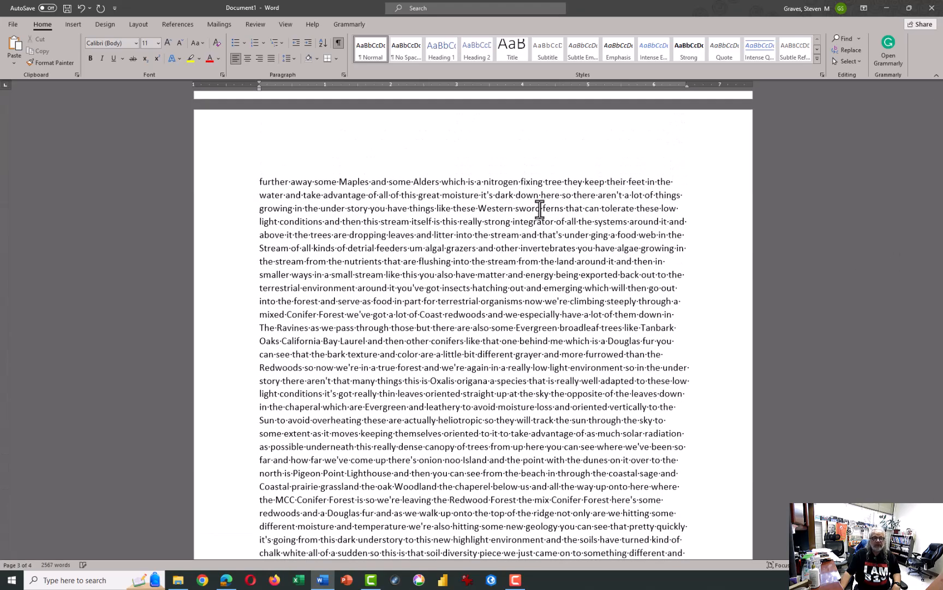
{"action": "scroll", "coordinate": [531, 209], "scroll_direction": "up", "scroll_amount": 15}
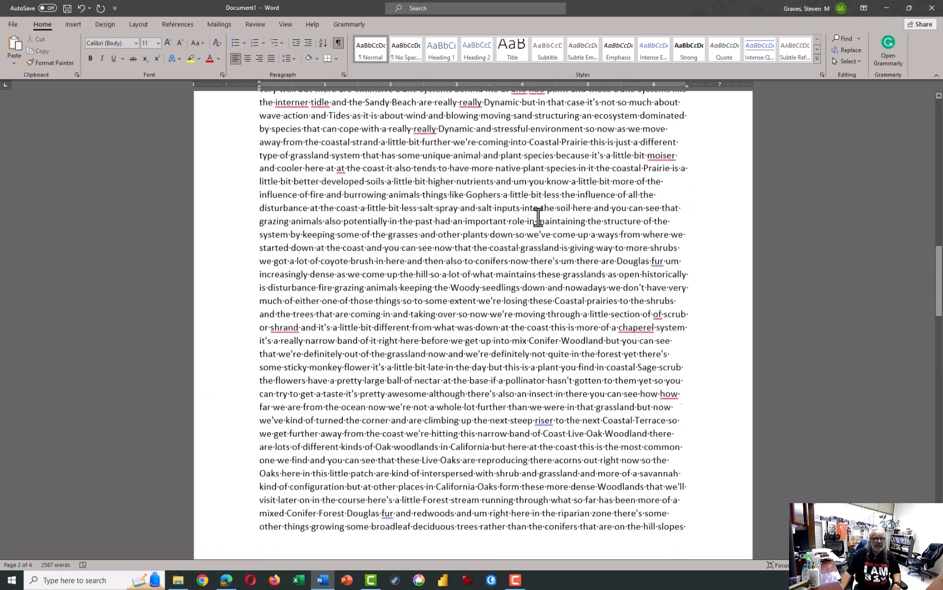
{"action": "scroll", "coordinate": [538, 217], "scroll_direction": "up", "scroll_amount": 20}
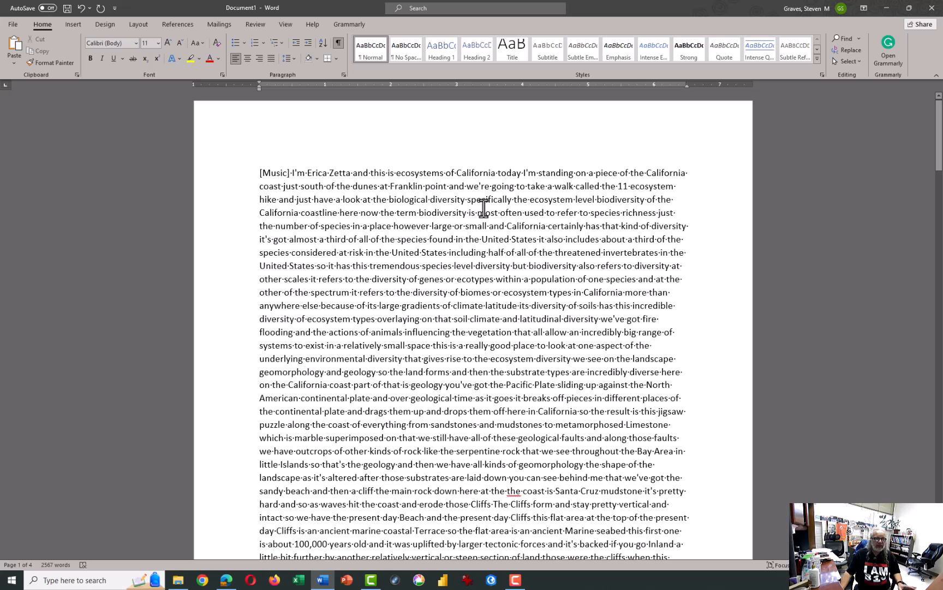
{"action": "scroll", "coordinate": [483, 209], "scroll_direction": "down", "scroll_amount": 1}
{"action": "scroll", "coordinate": [482, 209], "scroll_direction": "down", "scroll_amount": 8}
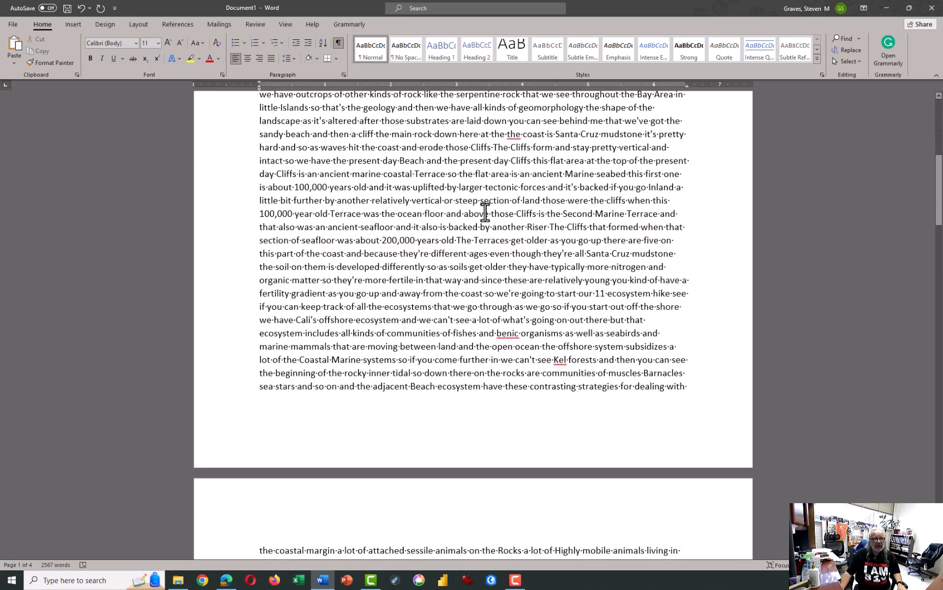
{"action": "scroll", "coordinate": [484, 213], "scroll_direction": "down", "scroll_amount": 3}
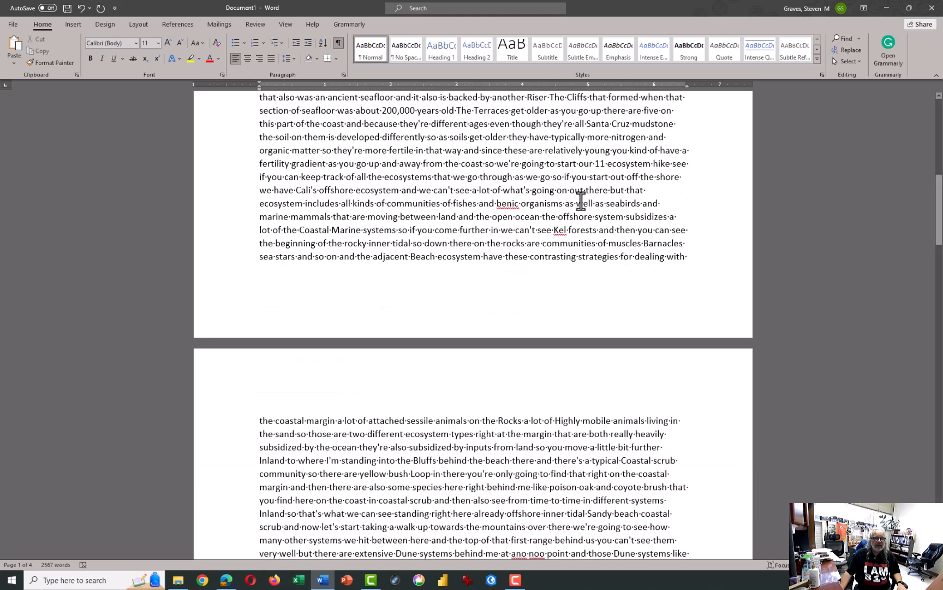
{"action": "scroll", "coordinate": [605, 224], "scroll_direction": "up", "scroll_amount": 12}
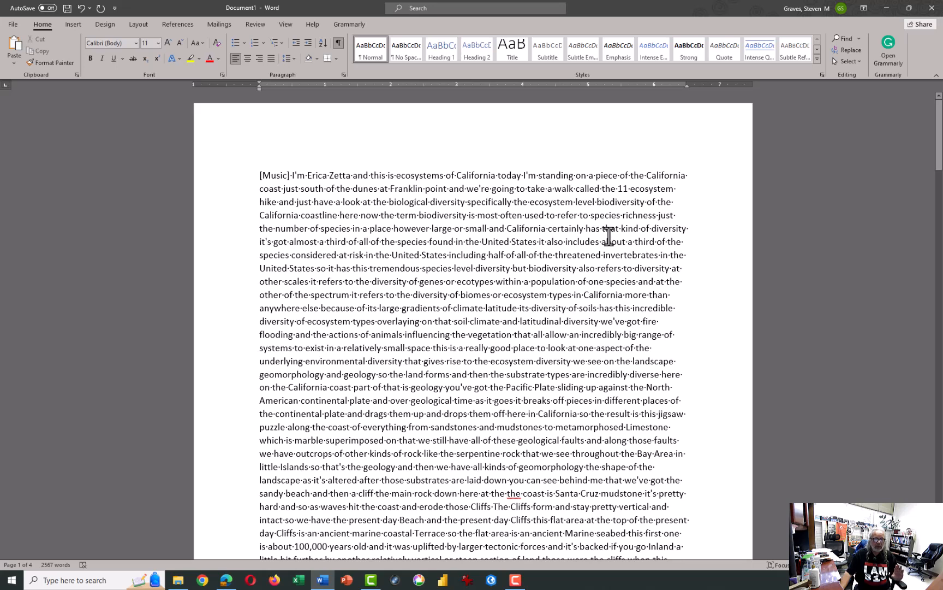
- Copy the opening transcript passage from "I'm" after "[Music]" through "geomorphology the shape of the", and minimize Word
{"action": "left_click", "coordinate": [292, 176]}
{"action": "left_click", "coordinate": [726, 472], "text": "shift"}
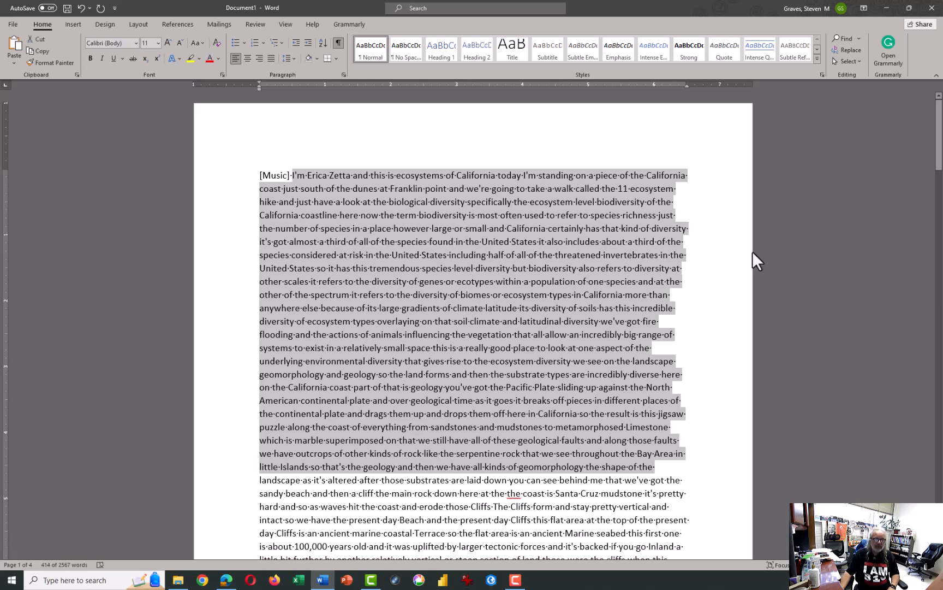
{"action": "left_click", "coordinate": [892, 8]}
- Open a fresh Microsoft 365 Copilot chat from the browser's new tab page
{"action": "left_click", "coordinate": [724, 10]}
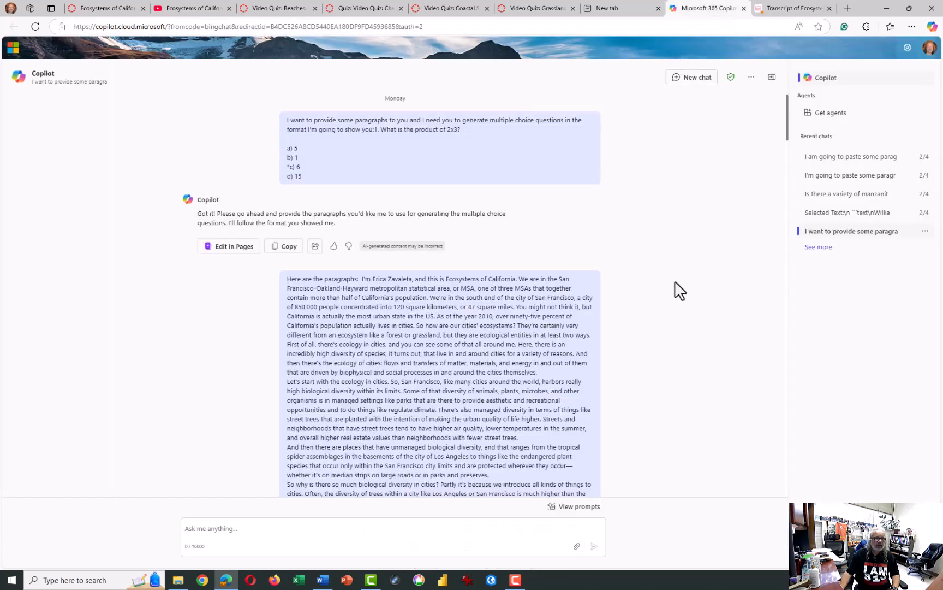
{"action": "left_click", "coordinate": [640, 11]}
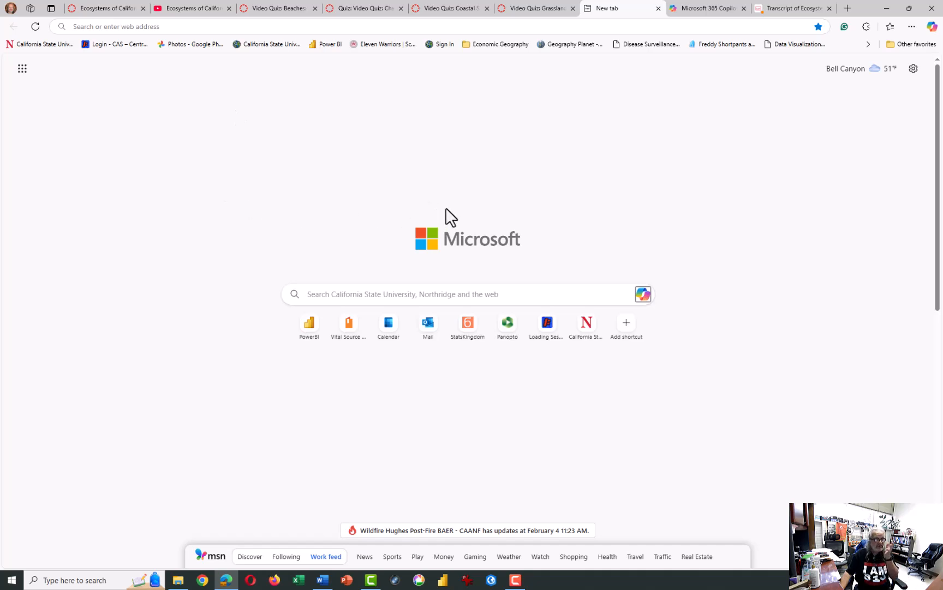
{"action": "left_click", "coordinate": [645, 297]}
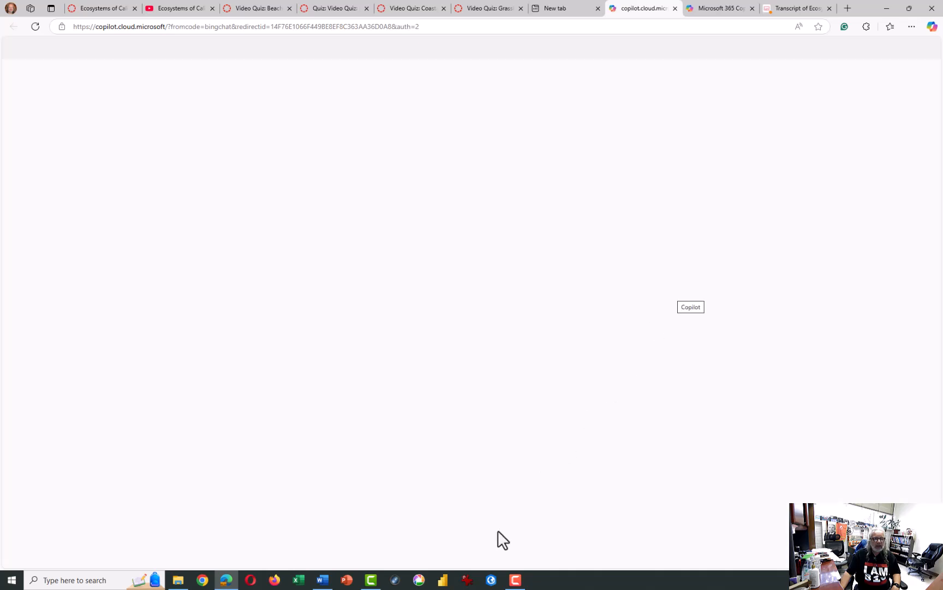
- Draft a prompt saying paragraphs are pasted below, asking to fix capitalization and punctuation errors, and add the copied transcript passage
{"action": "type", "text": "I'm going to paste some paragraphs be"}
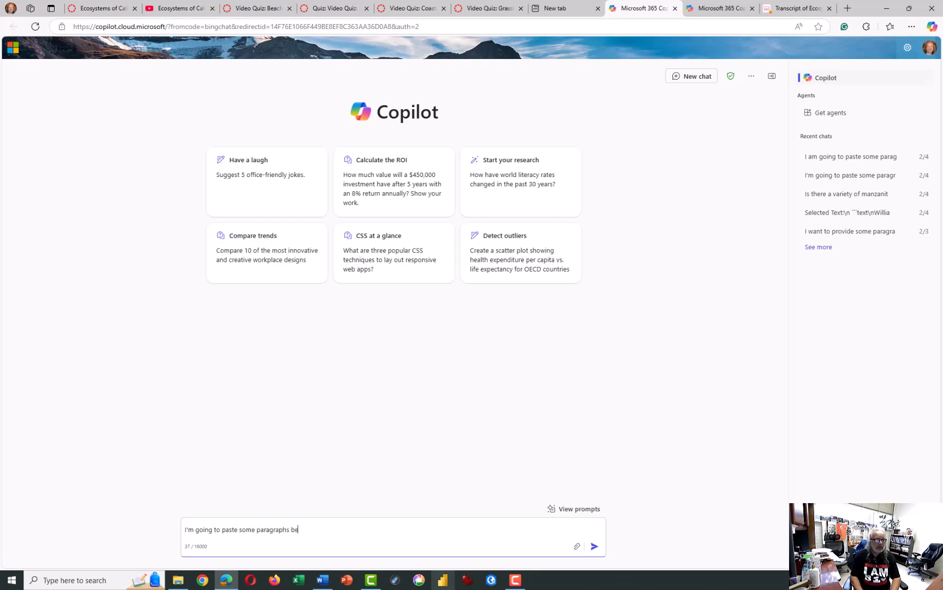
{"action": "type", "text": "you fix the capitalization and punctuation errors?"}
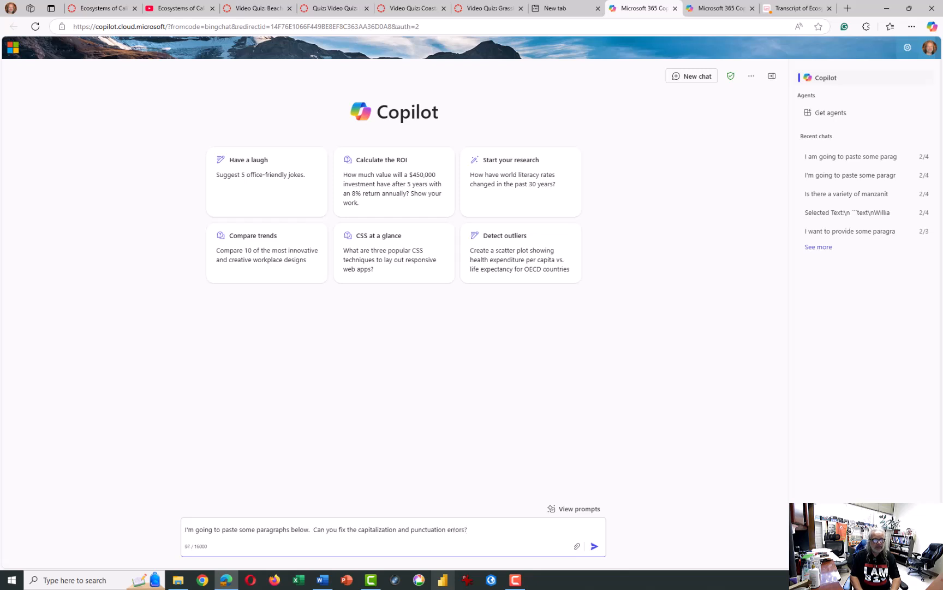
{"action": "key", "text": "shift+Return"}
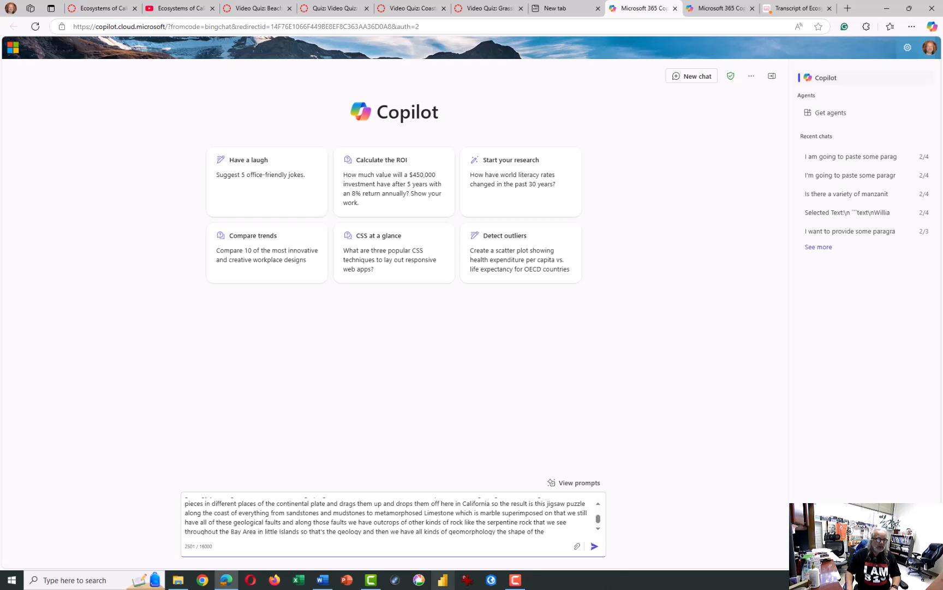
- Submit the transcript correction prompt, and copy the sample 2x3 question with its four answers from the earlier Copilot chat
{"action": "left_click", "coordinate": [594, 547]}
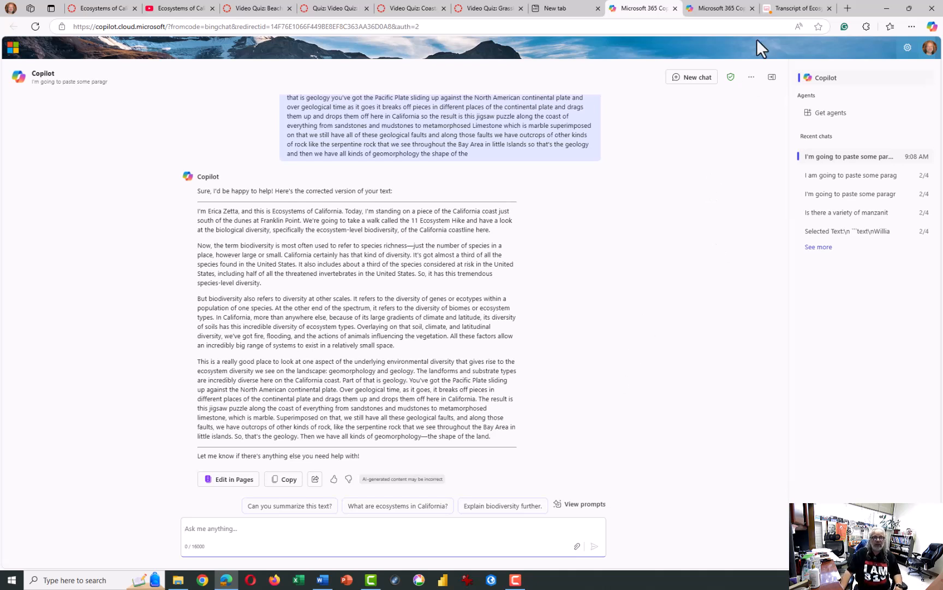
{"action": "mouse_move", "coordinate": [731, 17]}
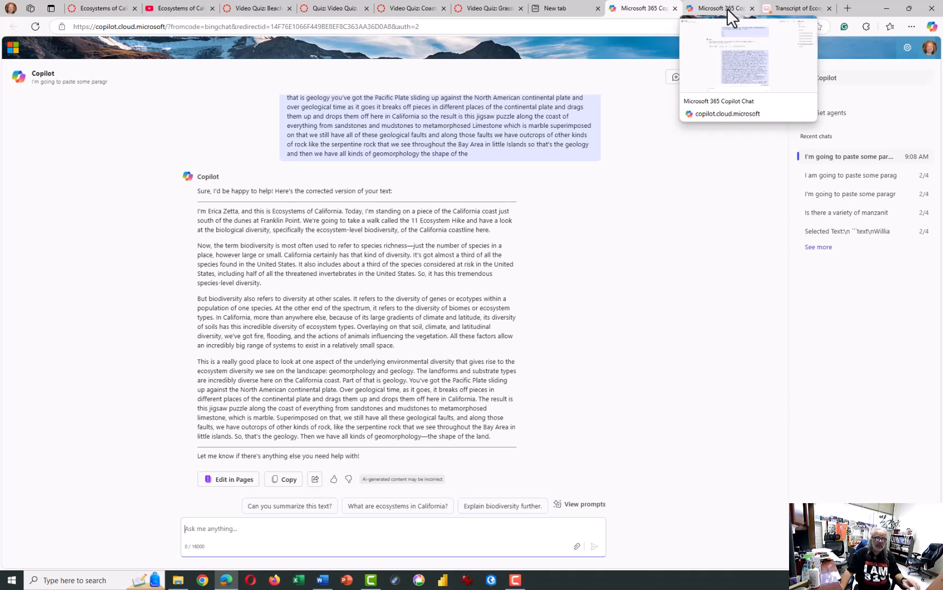
{"action": "left_click", "coordinate": [728, 9]}
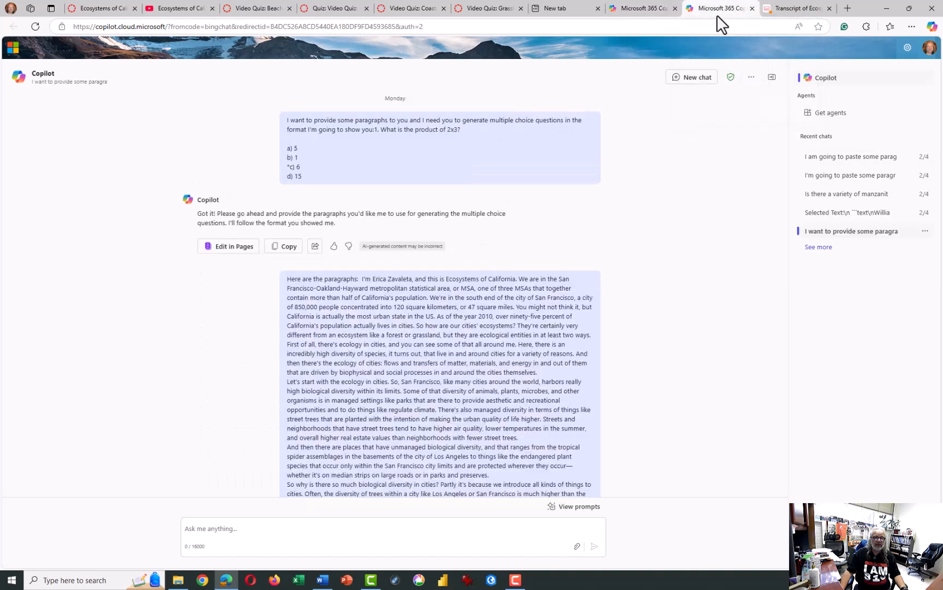
{"action": "left_click_drag", "start_coordinate": [307, 176], "coordinate": [285, 117]}
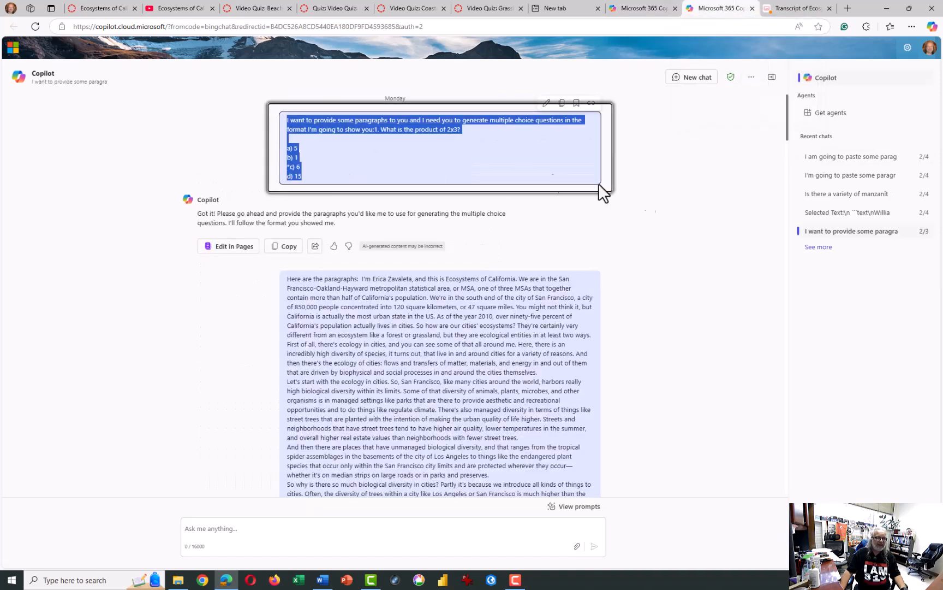
{"action": "left_click_drag", "start_coordinate": [376, 129], "coordinate": [434, 189]}
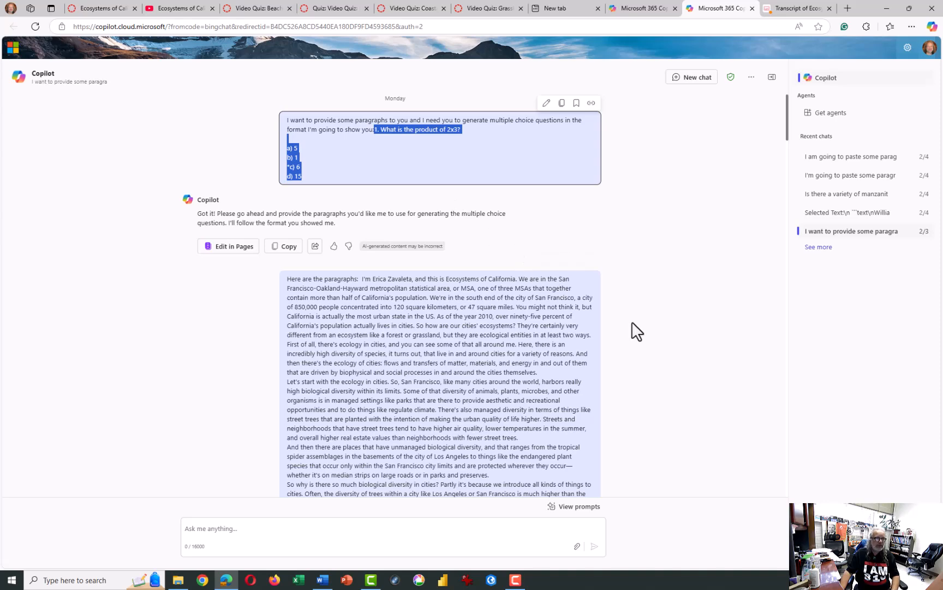
- In the transcript chat, draft a request to construct five multiple choice questions from the paragraphs above using the following format
{"action": "key", "text": "alt+Tab"}
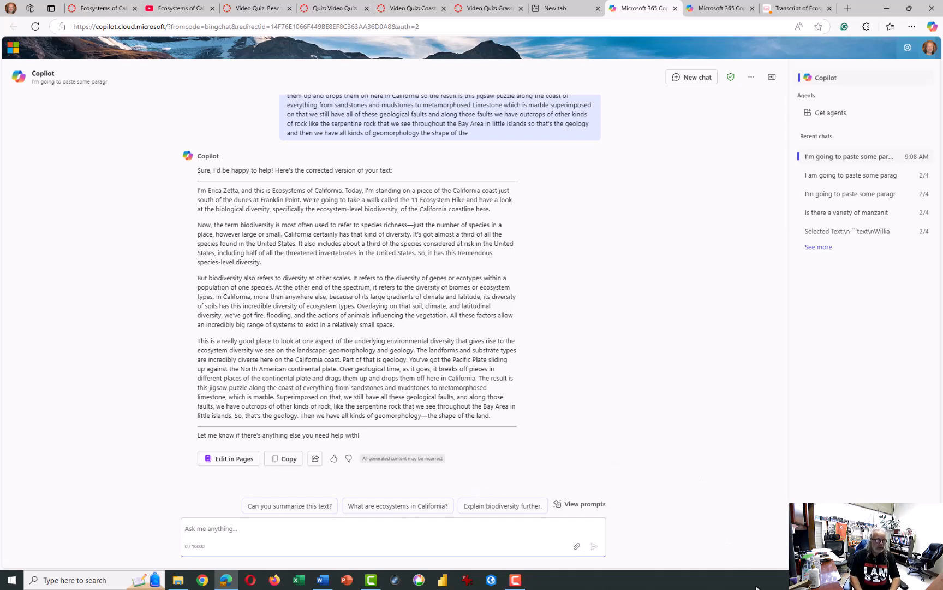
{"action": "type", "text": "Can you wr"}
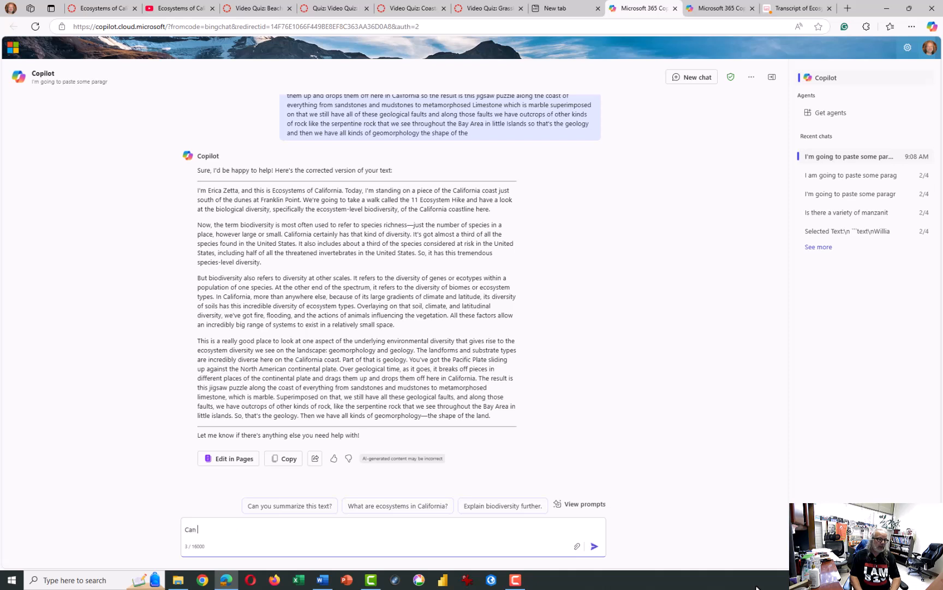
{"action": "key", "text": "BackSpace"}
{"action": "key", "text": "BackSpace"}
{"action": "type", "text": "construct for m"}
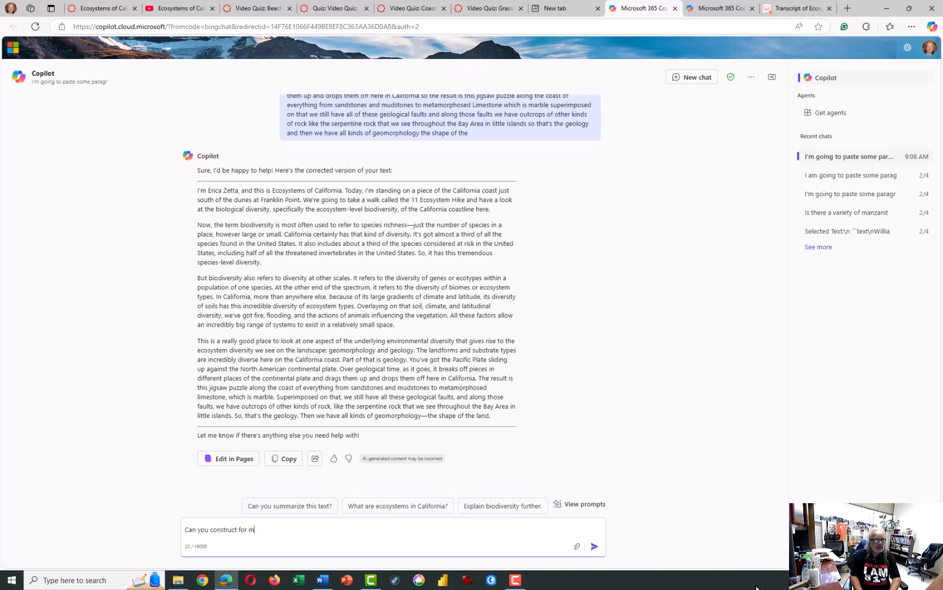
{"action": "type", "text": "e five multiple choice question"}
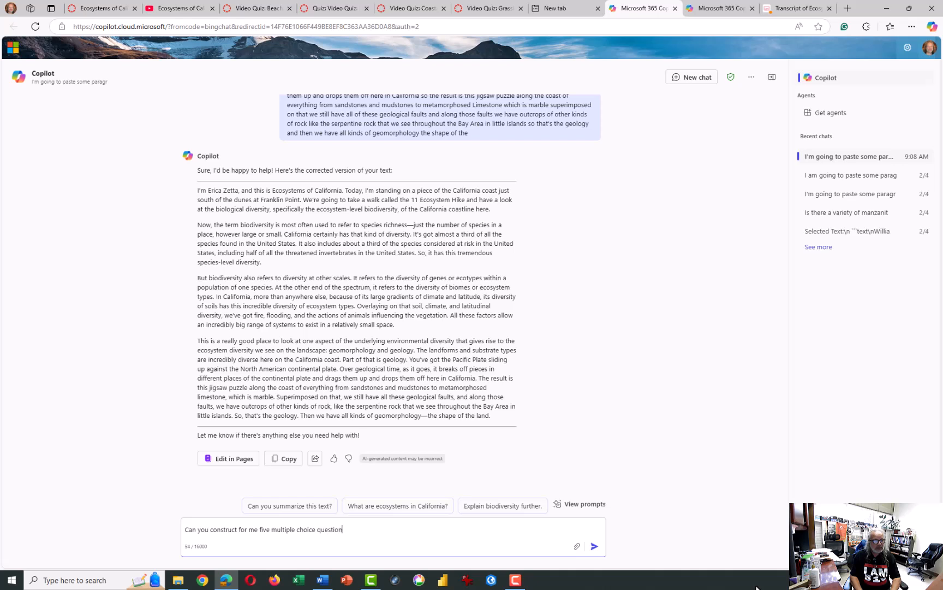
{"action": "type", "text": "s from the paragaphs above using"}
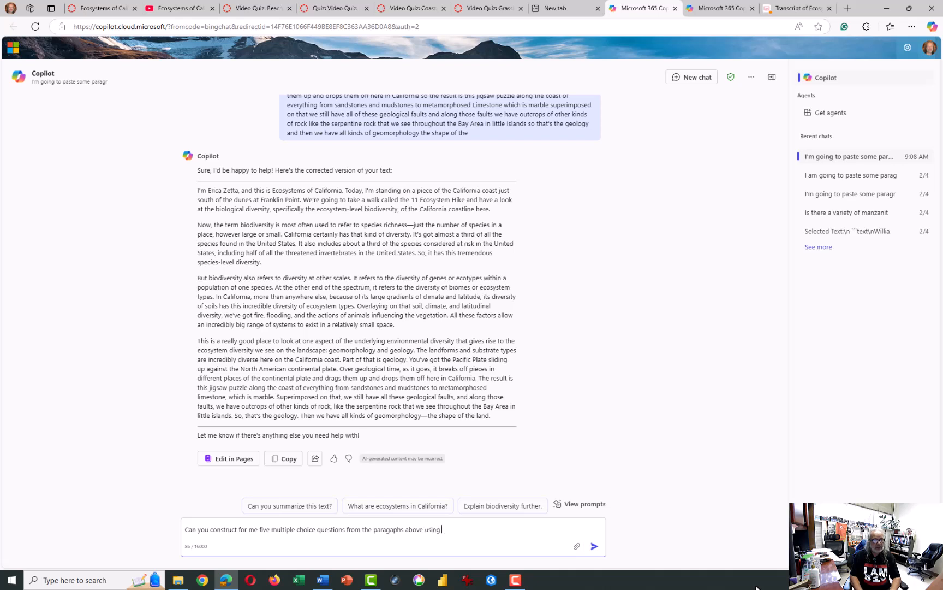
{"action": "type", "text": " the following format:"}
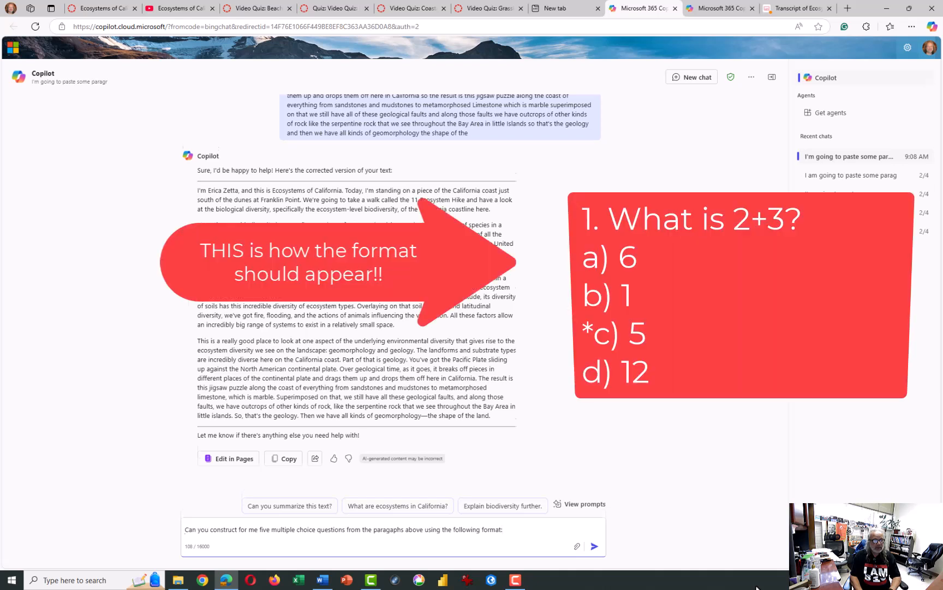
- Add the copied 2x3 sample question and its answers beneath the request, separated by a blank line
{"action": "key", "text": "shift+Return"}
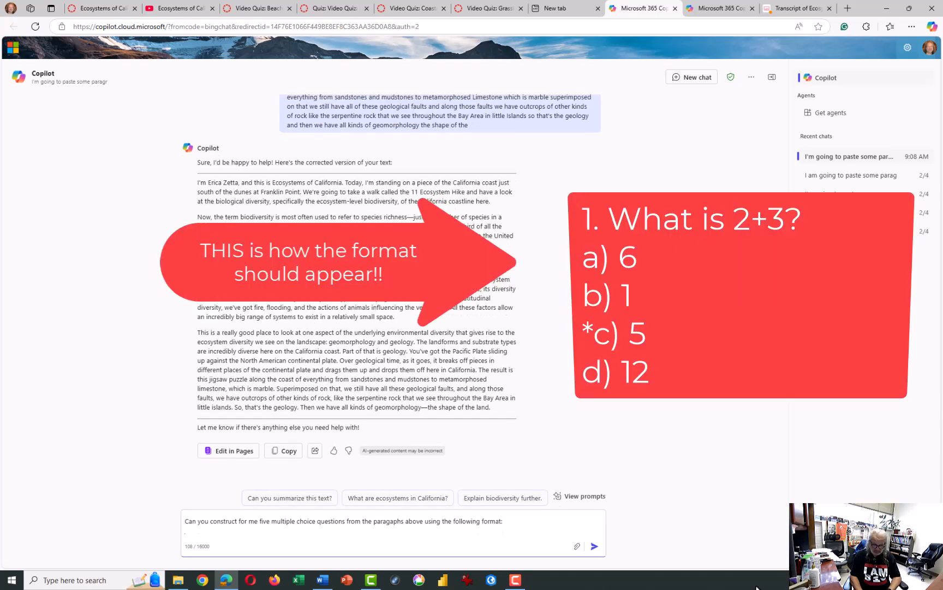
{"action": "key", "text": "shift+Return"}
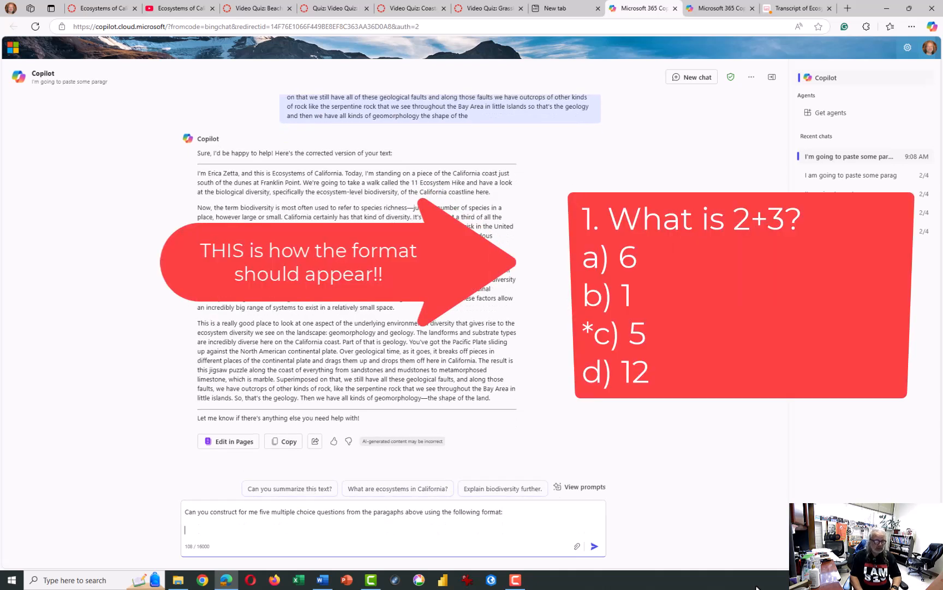
{"action": "key", "text": "ctrl+v"}
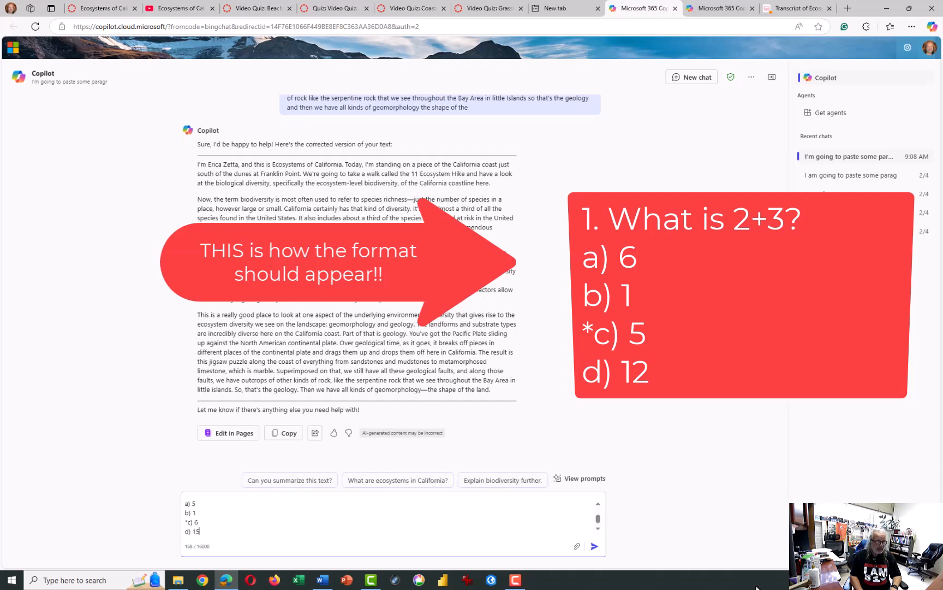
{"action": "scroll", "coordinate": [202, 522], "scroll_direction": "up", "scroll_amount": 3}
{"action": "scroll", "coordinate": [203, 521], "scroll_direction": "down", "scroll_amount": 3}
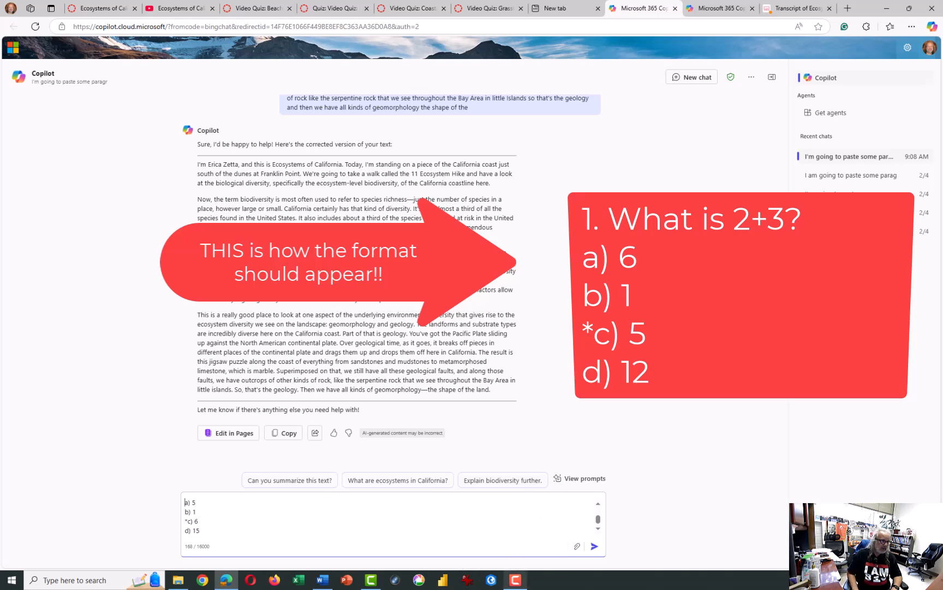
- Remove the blank line between the sample question and its answers, and send the request
{"action": "key", "text": "Left"}
{"action": "key", "text": "Left"}
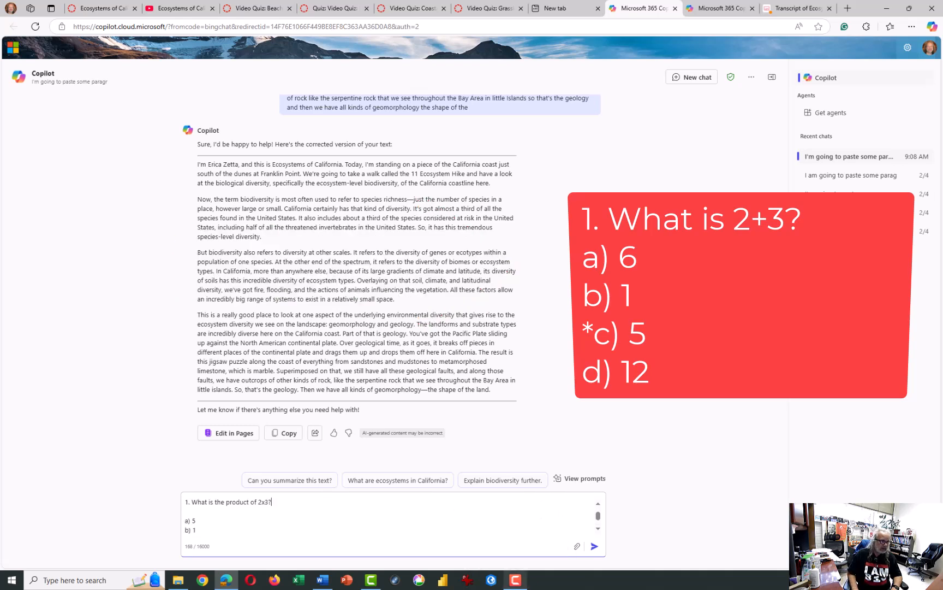
{"action": "key", "text": "BackSpace"}
{"action": "key", "text": "Down"}
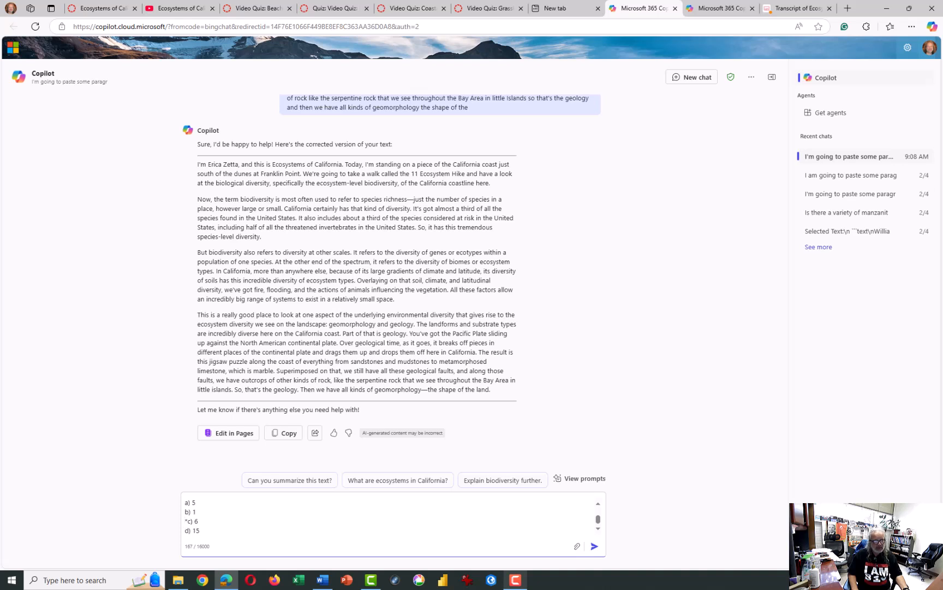
{"action": "key", "text": "Up"}
{"action": "key", "text": "Up"}
{"action": "key", "text": "Up"}
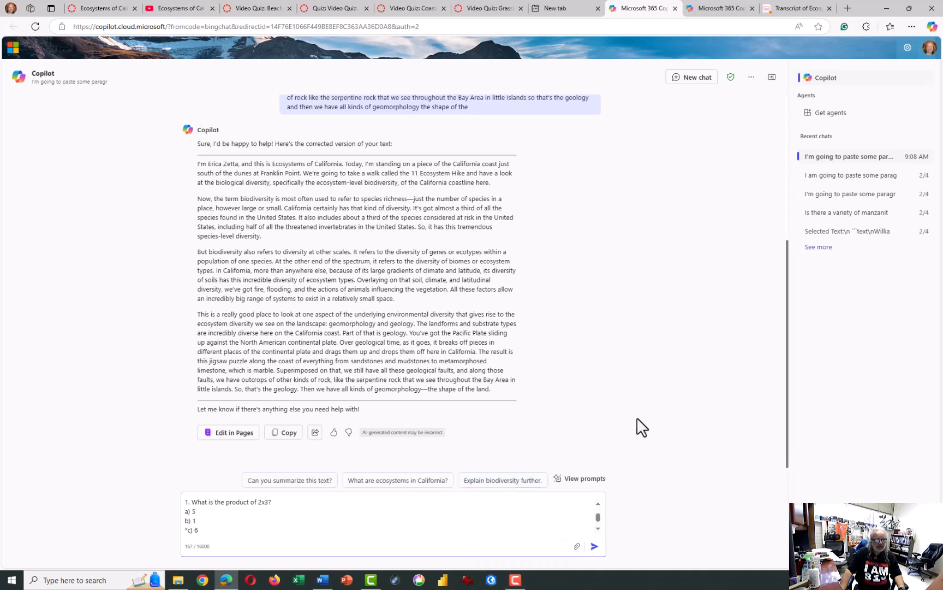
{"action": "left_click", "coordinate": [595, 547]}
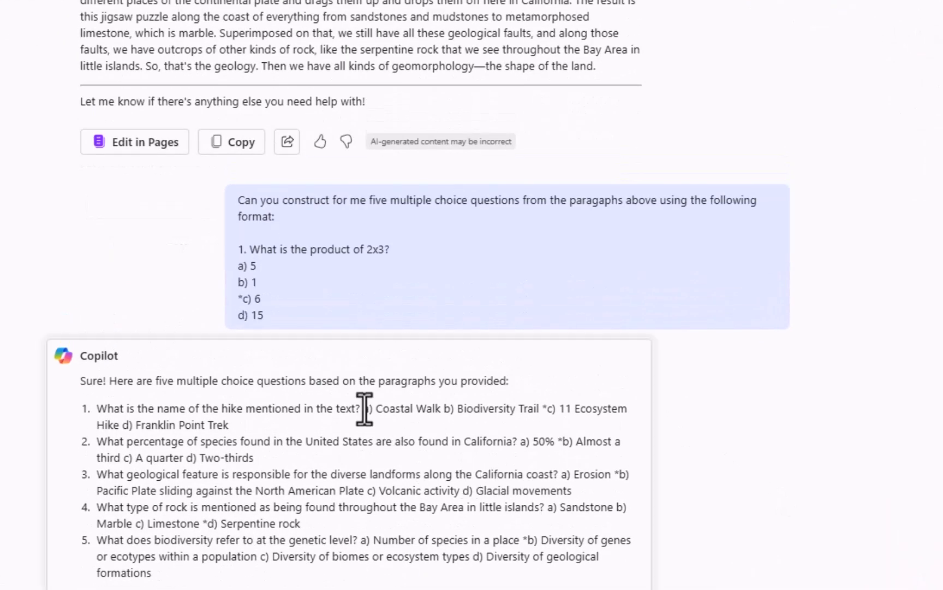
- Ask Copilot to put each answer of the generated questions on a separate line
{"action": "scroll", "coordinate": [741, 499], "scroll_direction": "down", "scroll_amount": 1}
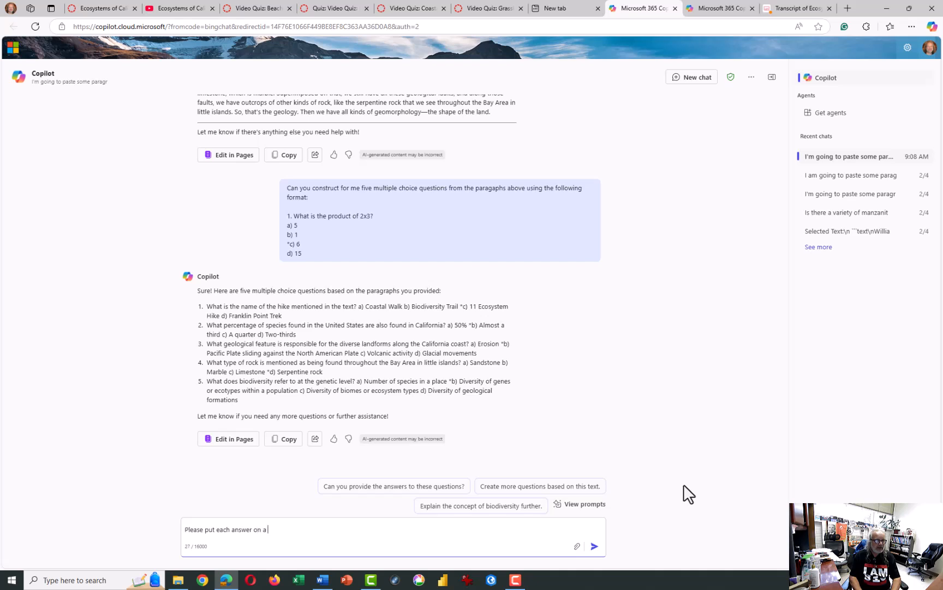
{"action": "type", "text": "se put each answer on a separate line."}
{"action": "key", "text": "Return"}
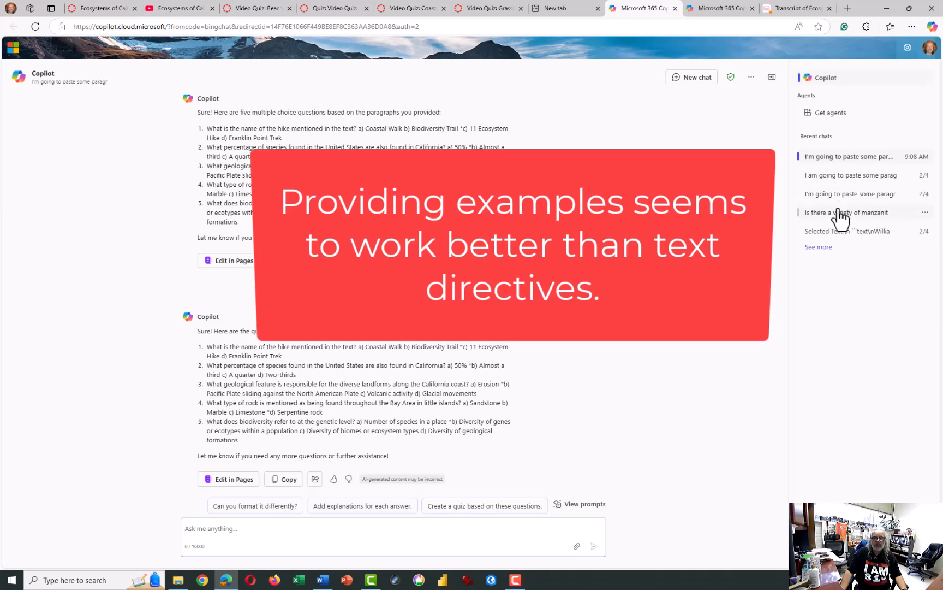
- Review the earlier Copilot chat, examining how its generated multiple choice questions and answers are formatted
{"action": "key", "text": "ctrl+Tab"}
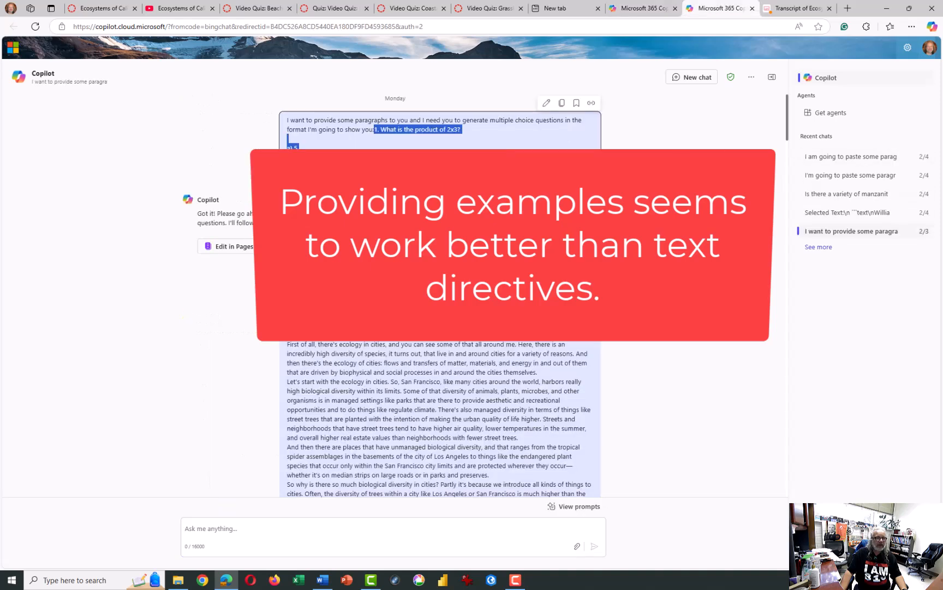
{"action": "left_click", "coordinate": [373, 152]}
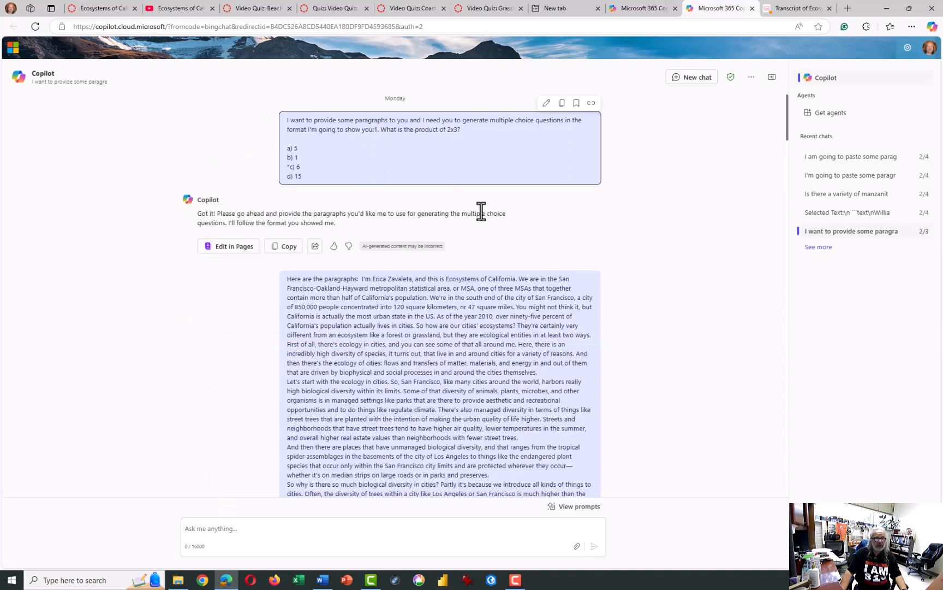
{"action": "scroll", "coordinate": [365, 164], "scroll_direction": "down", "scroll_amount": 15}
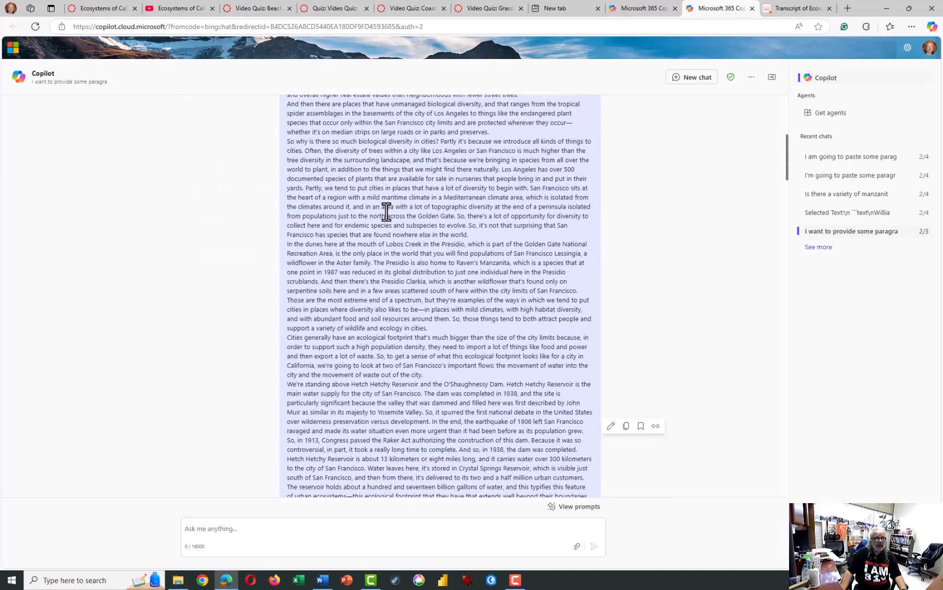
{"action": "scroll", "coordinate": [388, 214], "scroll_direction": "down", "scroll_amount": 3}
{"action": "scroll", "coordinate": [389, 214], "scroll_direction": "up", "scroll_amount": 3}
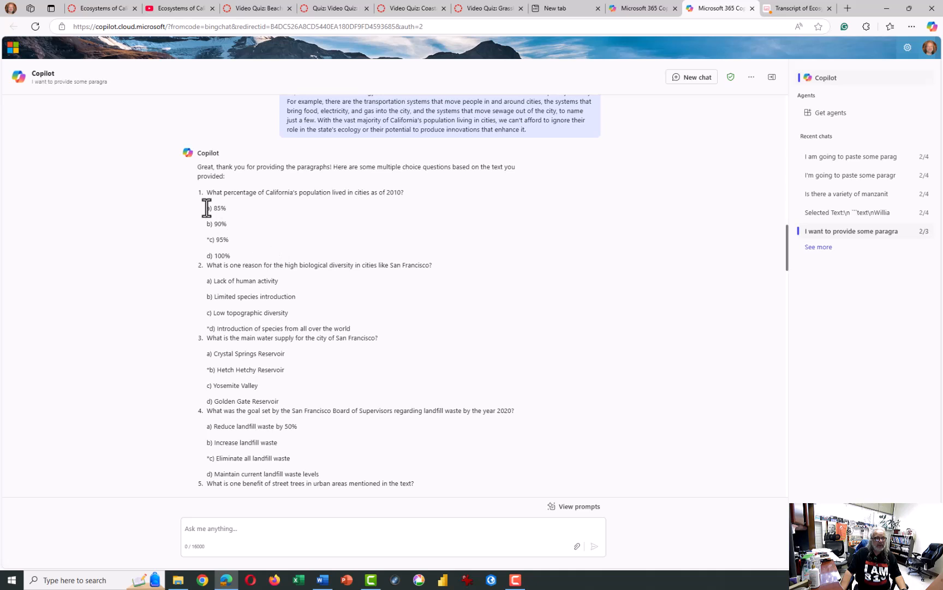
{"action": "left_click_drag", "start_coordinate": [199, 192], "coordinate": [279, 266]}
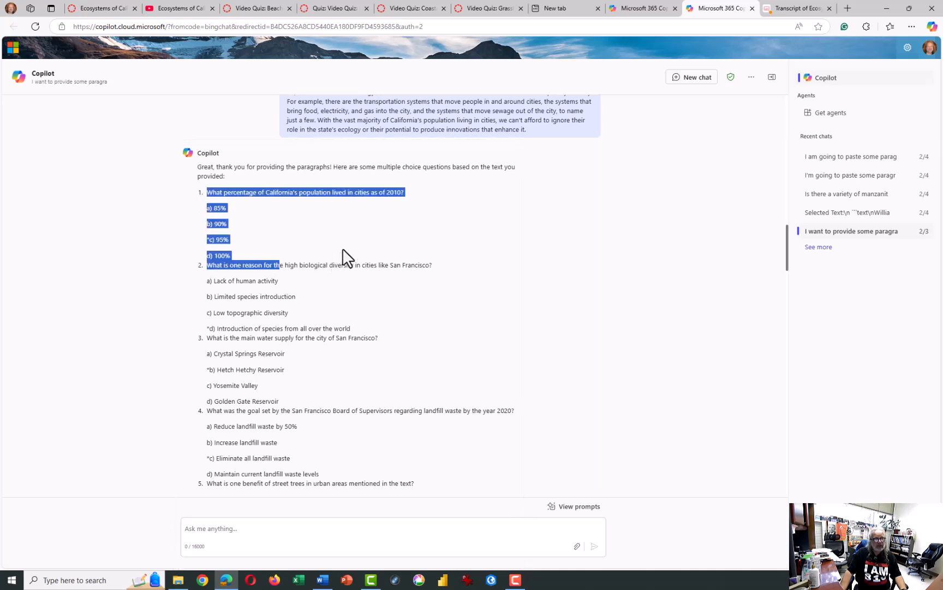
{"action": "left_click", "coordinate": [334, 237]}
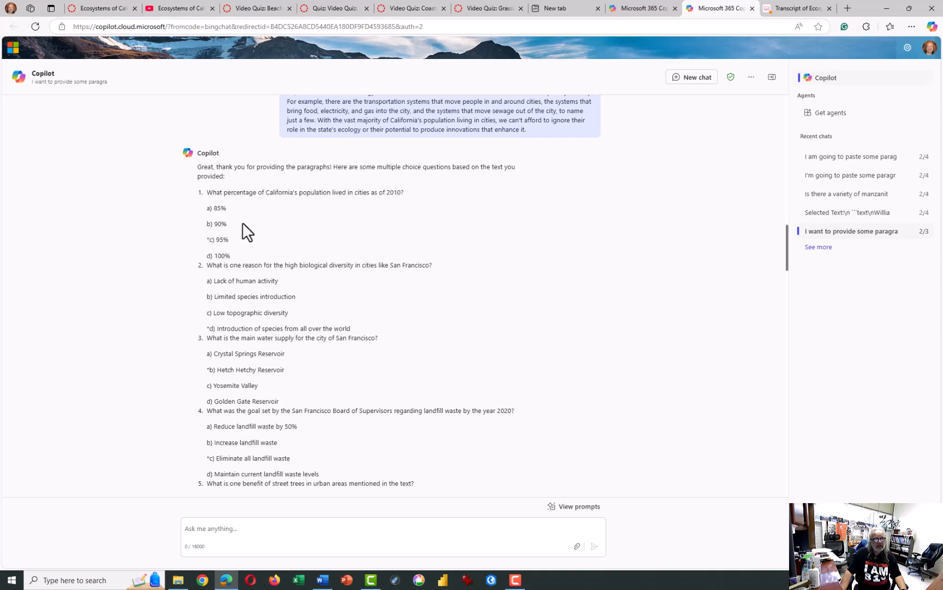
{"action": "scroll", "coordinate": [248, 228], "scroll_direction": "down", "scroll_amount": 5}
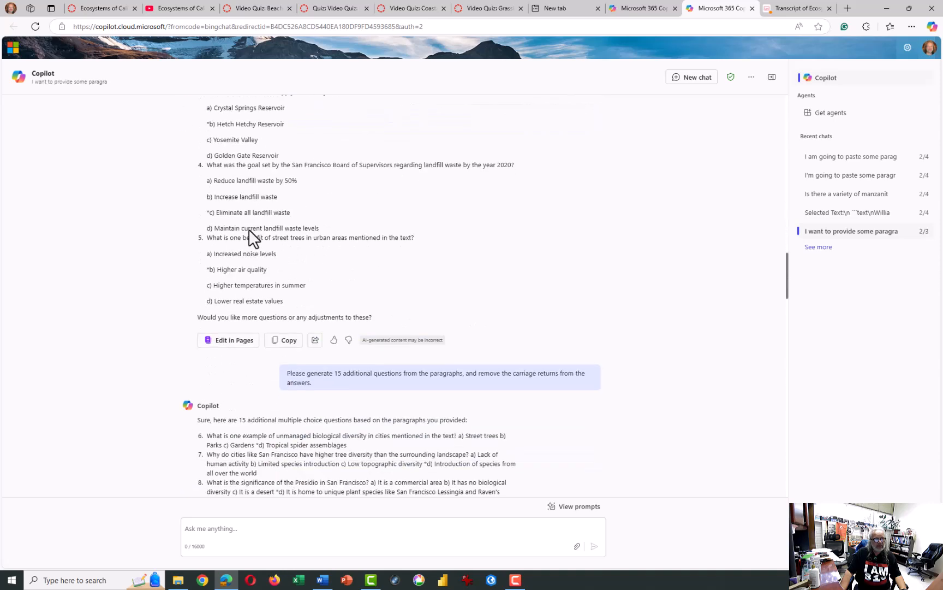
{"action": "scroll", "coordinate": [251, 232], "scroll_direction": "down", "scroll_amount": 4}
{"action": "scroll", "coordinate": [255, 239], "scroll_direction": "down", "scroll_amount": 12}
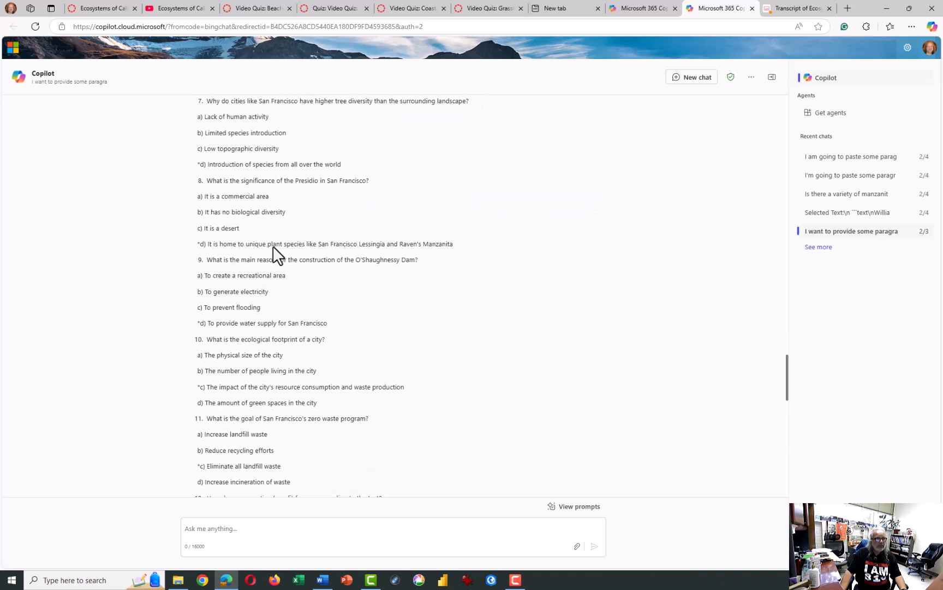
{"action": "scroll", "coordinate": [273, 247], "scroll_direction": "down", "scroll_amount": 1}
{"action": "scroll", "coordinate": [275, 254], "scroll_direction": "down", "scroll_amount": 2}
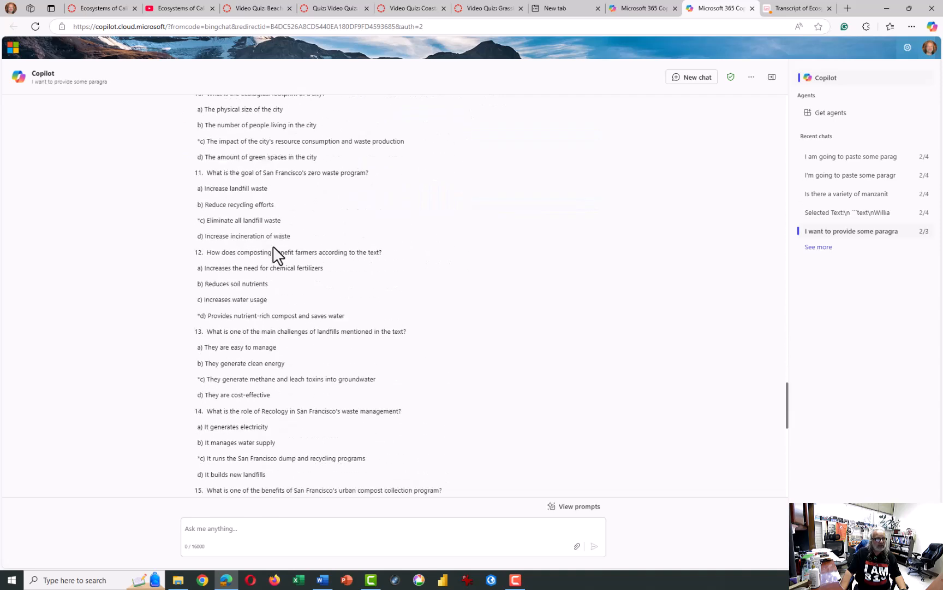
{"action": "scroll", "coordinate": [469, 421], "scroll_direction": "down", "scroll_amount": 8}
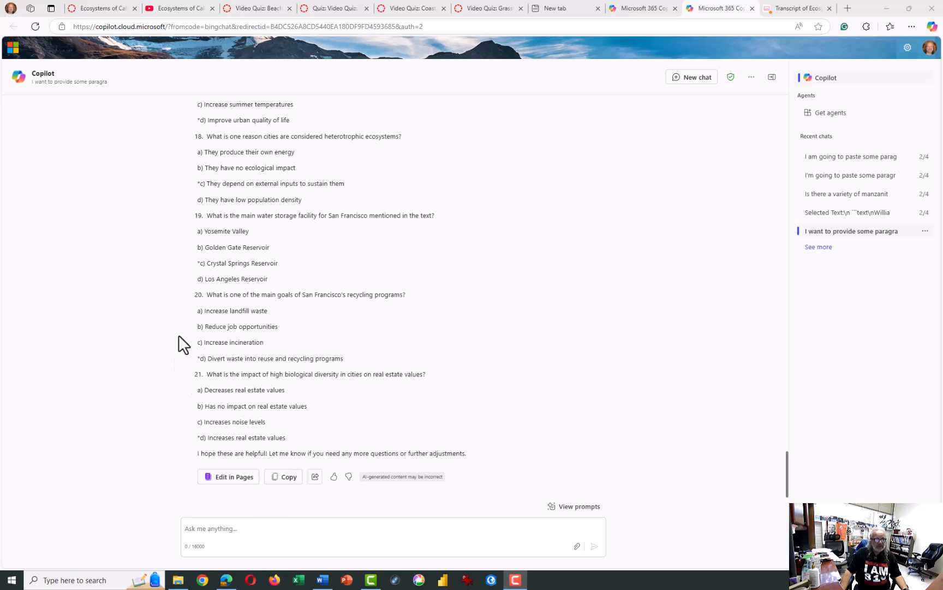
- Copy the final response with its question list from the earlier chat, and open Notepad
{"action": "left_click", "coordinate": [284, 480]}
{"action": "left_click", "coordinate": [89, 579]}
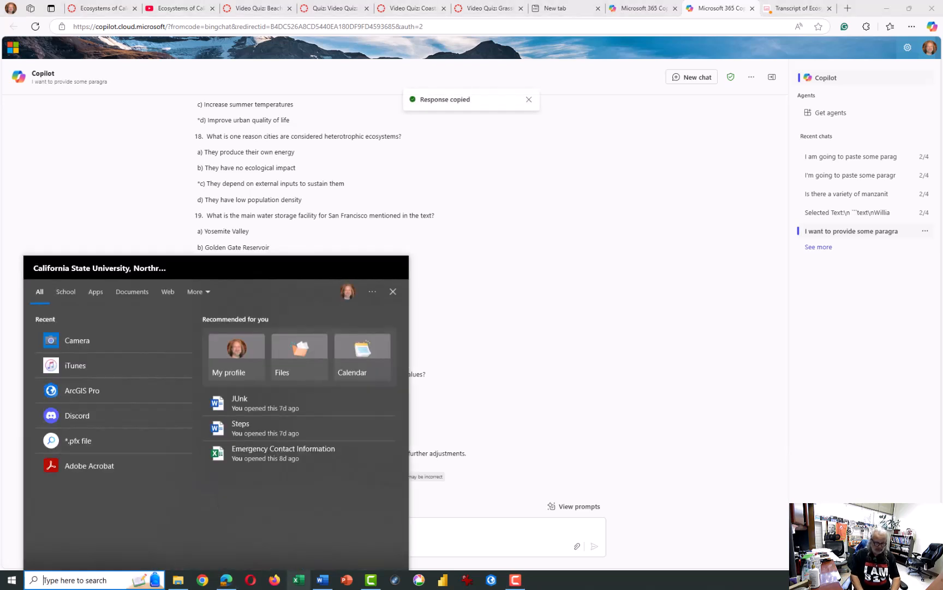
{"action": "type", "text": "note"}
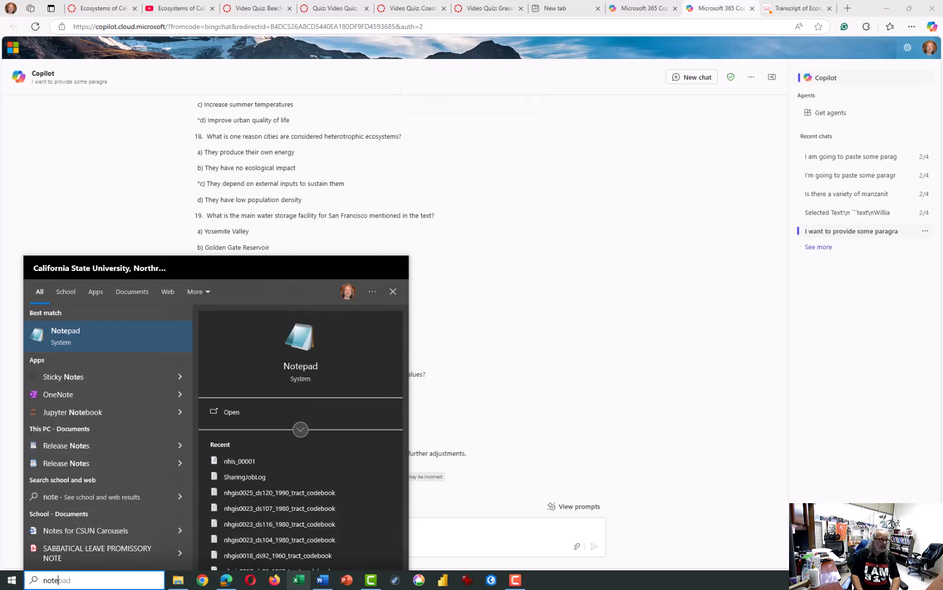
{"action": "key", "text": "Return"}
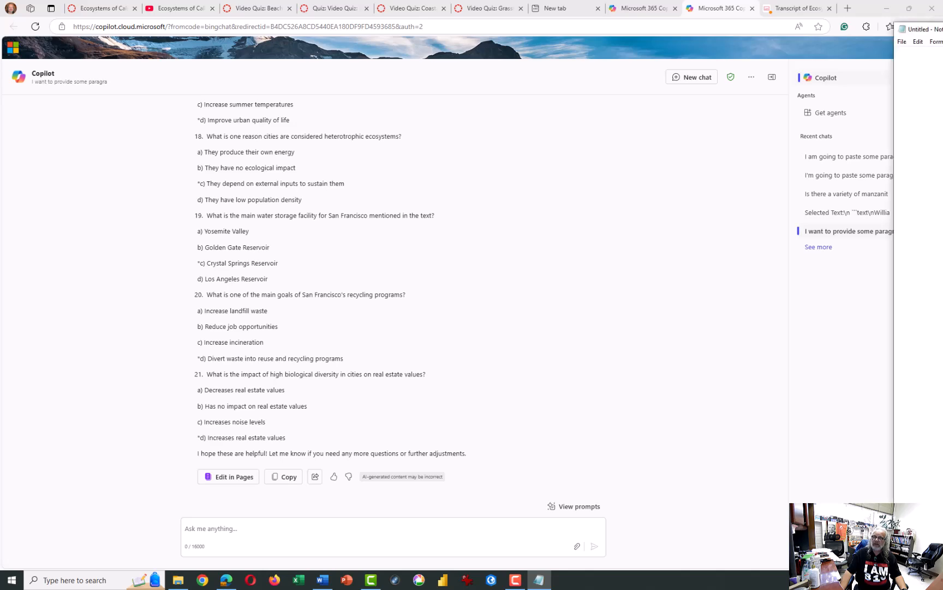
- Paste the copied questions into the blank Notepad document and delete the introductory line above question 6
{"action": "right_click", "coordinate": [183, 67]}
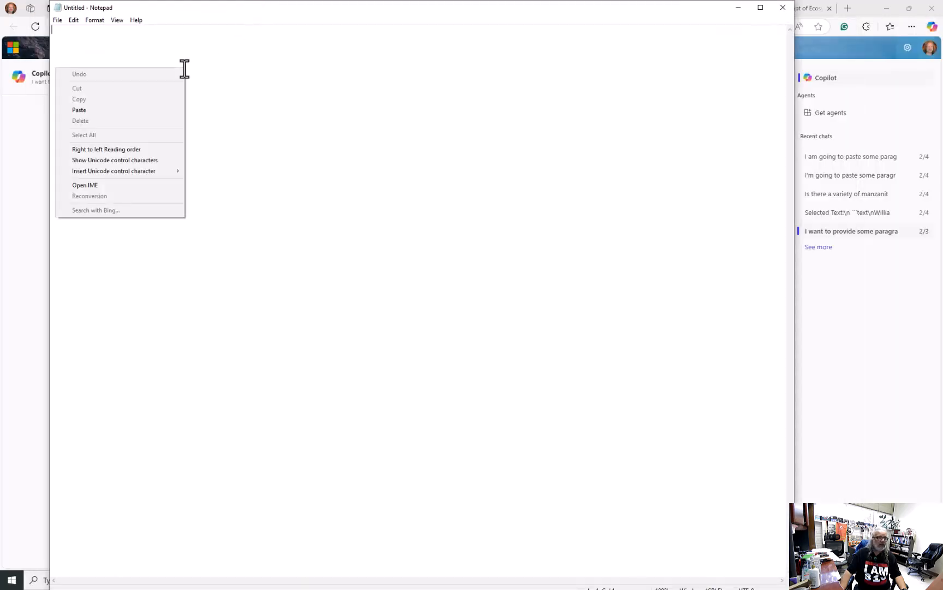
{"action": "left_click", "coordinate": [140, 107]}
{"action": "scroll", "coordinate": [396, 156], "scroll_direction": "up", "scroll_amount": 20}
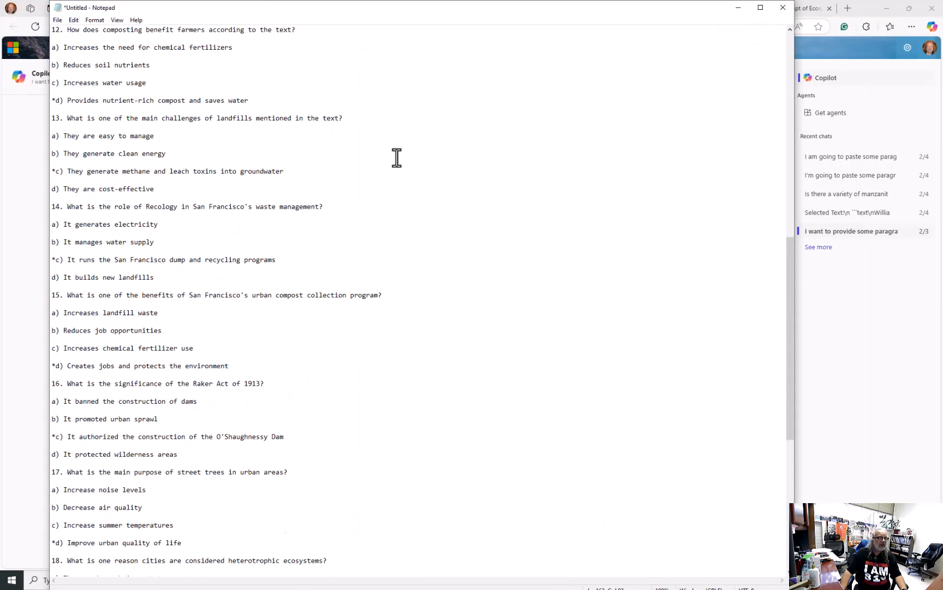
{"action": "scroll", "coordinate": [396, 157], "scroll_direction": "up", "scroll_amount": 7}
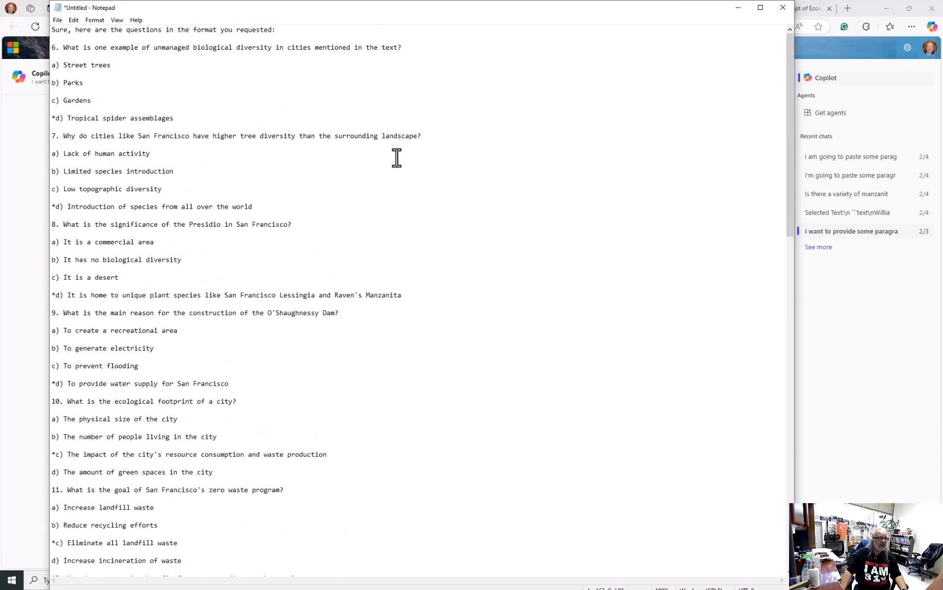
{"action": "left_click_drag", "start_coordinate": [281, 31], "coordinate": [2, 32]}
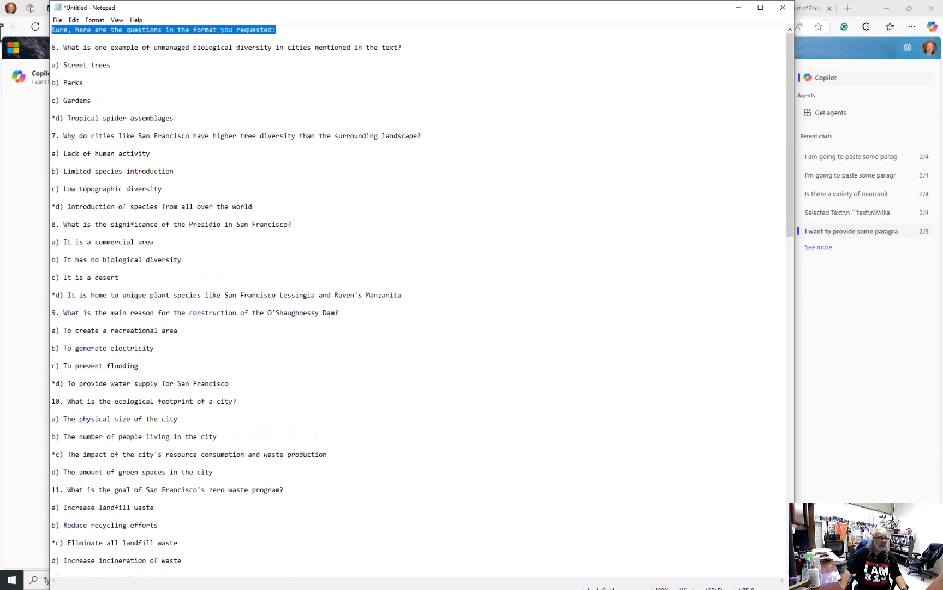
{"action": "key", "text": "Delete"}
- Delete the closing remark and the empty lines after the last answer of question 21
{"action": "key", "text": "Page_Down"}
{"action": "key", "text": "Page_Down"}
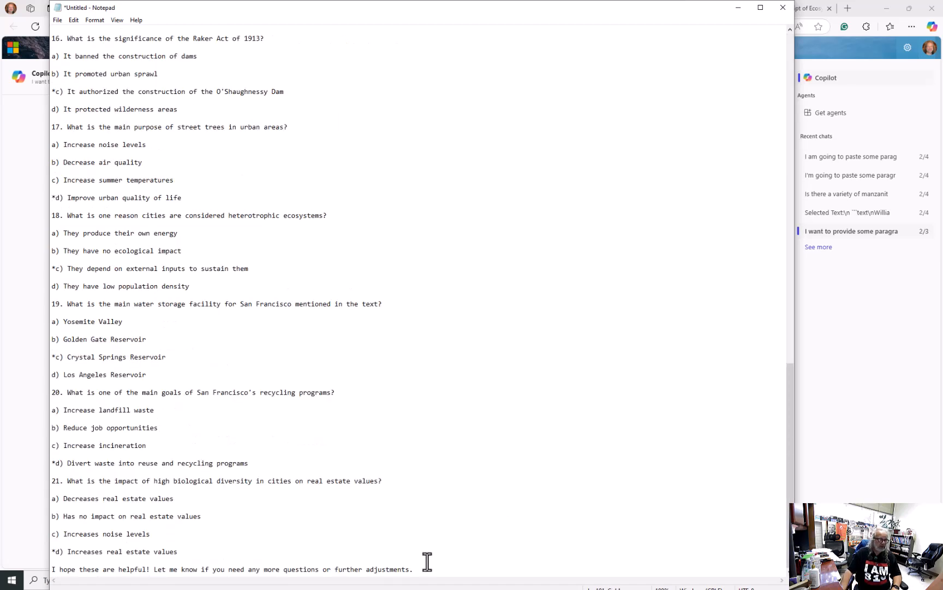
{"action": "left_click_drag", "start_coordinate": [421, 566], "coordinate": [16, 565]}
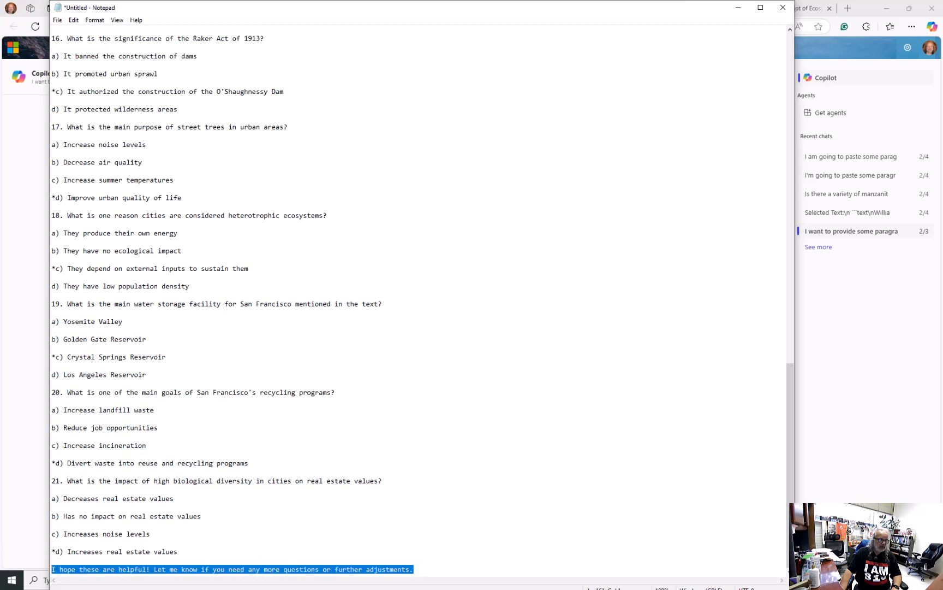
{"action": "key", "text": "BackSpace"}
{"action": "key", "text": "BackSpace"}
{"action": "key", "text": "BackSpace"}
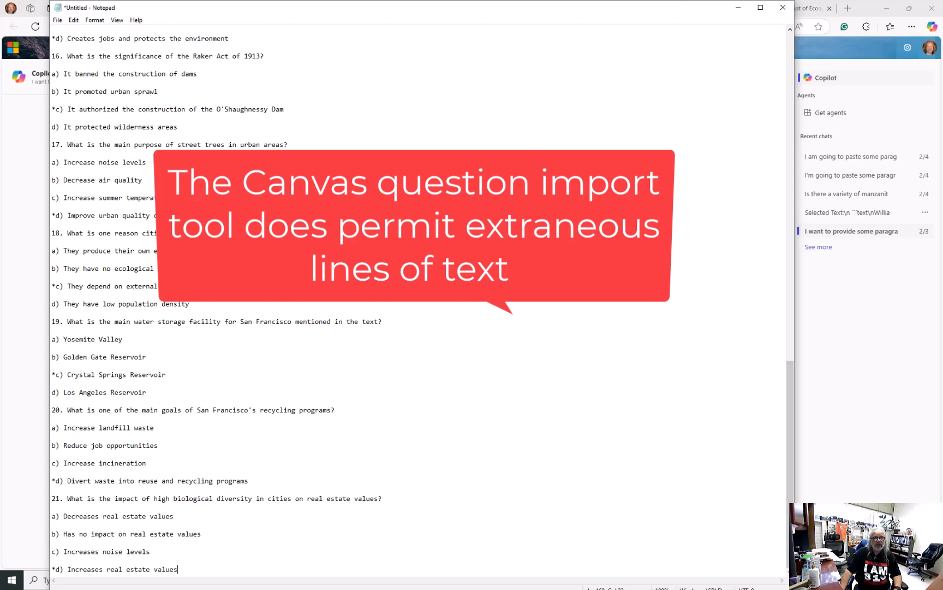
- Close Notepad, open the existing beach quiz text file, examine its question and answer formatting, and close it
{"action": "left_click", "coordinate": [783, 7]}
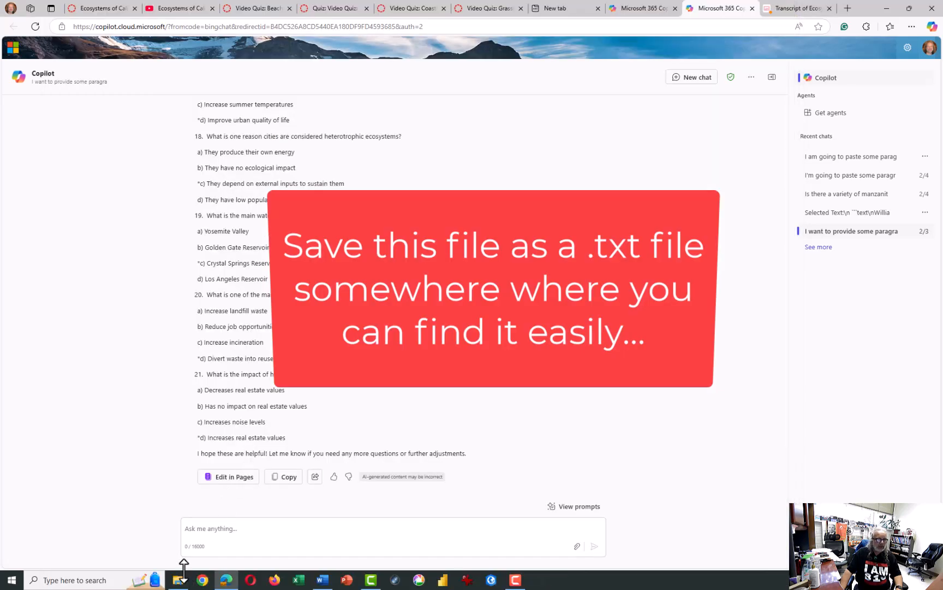
{"action": "left_click", "coordinate": [182, 581]}
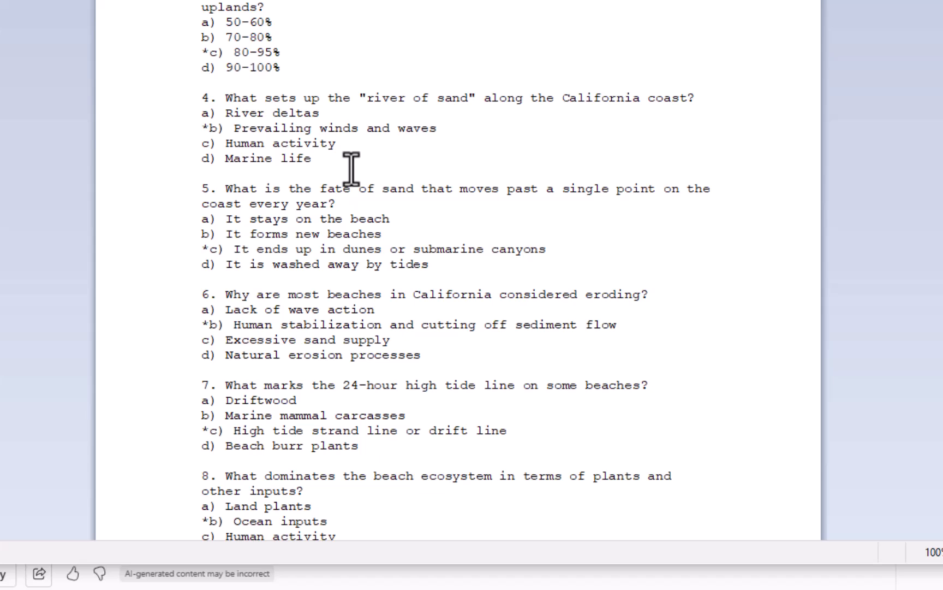
{"action": "left_click", "coordinate": [220, 98]}
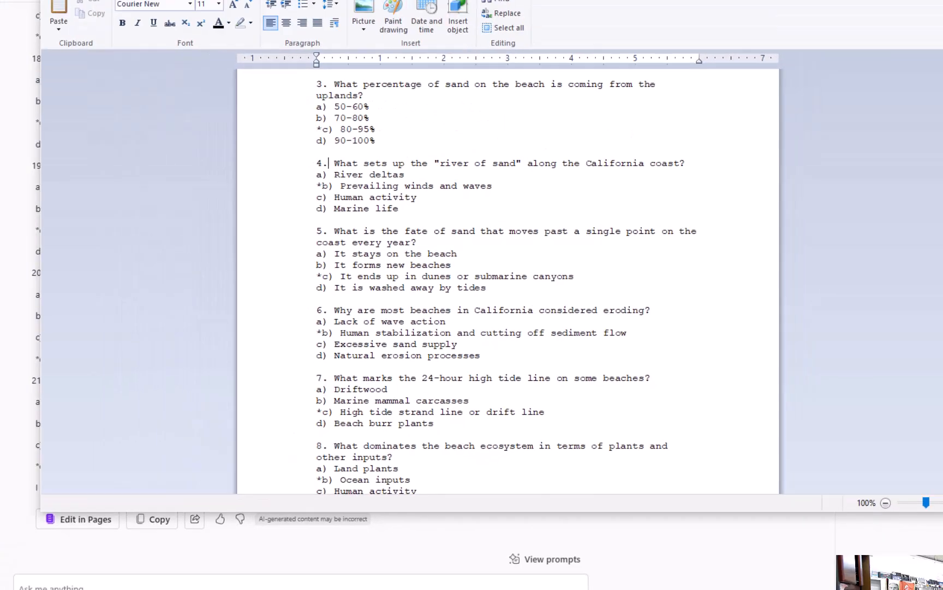
{"action": "left_click", "coordinate": [888, 68]}
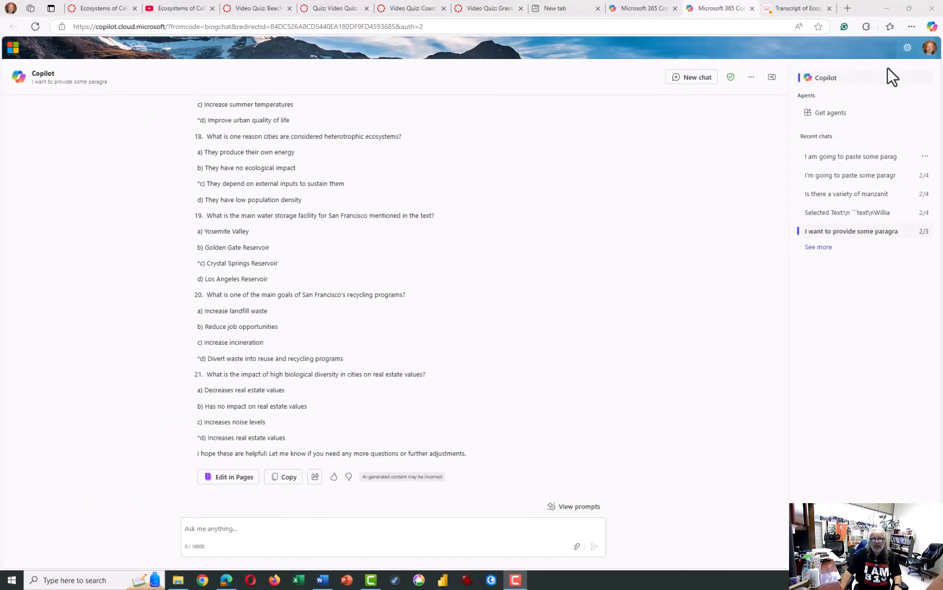
- Search the web in a new tab for "san diego state qti question generator" and open the Text to Canvas Quiz Converter
{"action": "left_click", "coordinate": [848, 9]}
{"action": "left_click", "coordinate": [506, 27]}
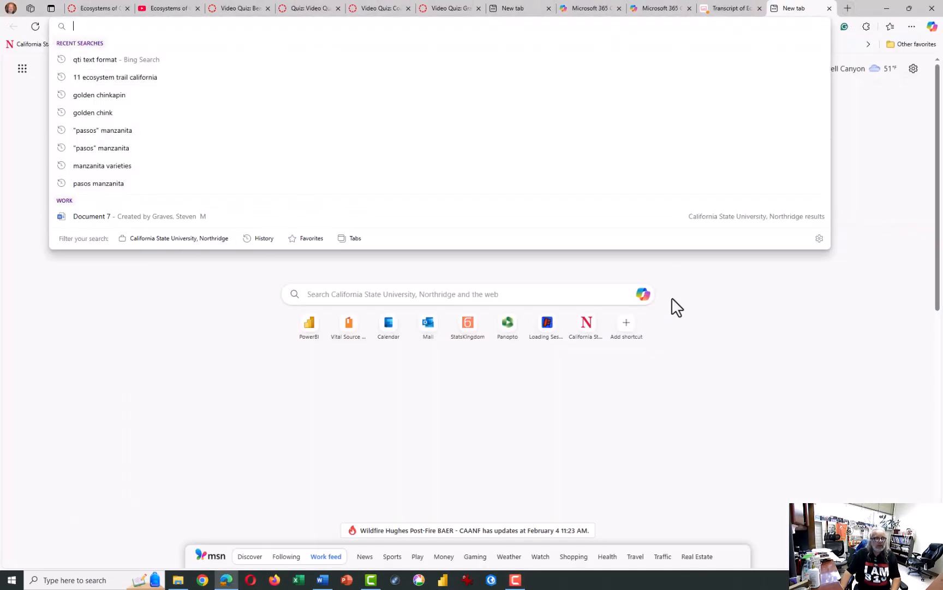
{"action": "type", "text": "sand"}
{"action": "key", "text": "BackSpace"}
{"action": "type", "text": "didg"}
{"action": "key", "text": "BackSpace"}
{"action": "type", "text": "ego state u"}
{"action": "key", "text": "BackSpace"}
{"action": "type", "text": "qti "}
{"action": "type", "text": "question generat"}
{"action": "type", "text": "eor"}
{"action": "key", "text": "Return"}
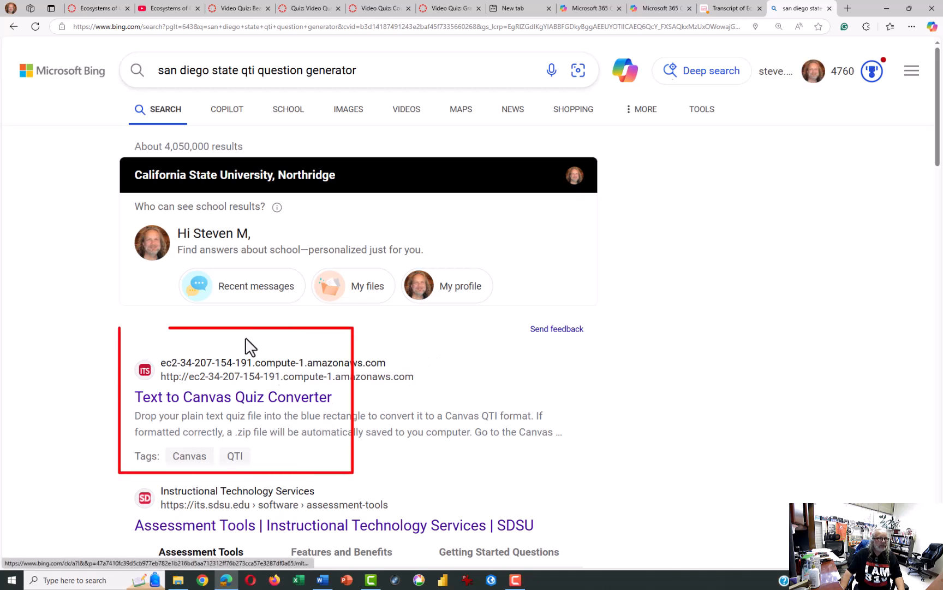
{"action": "left_click", "coordinate": [159, 403]}
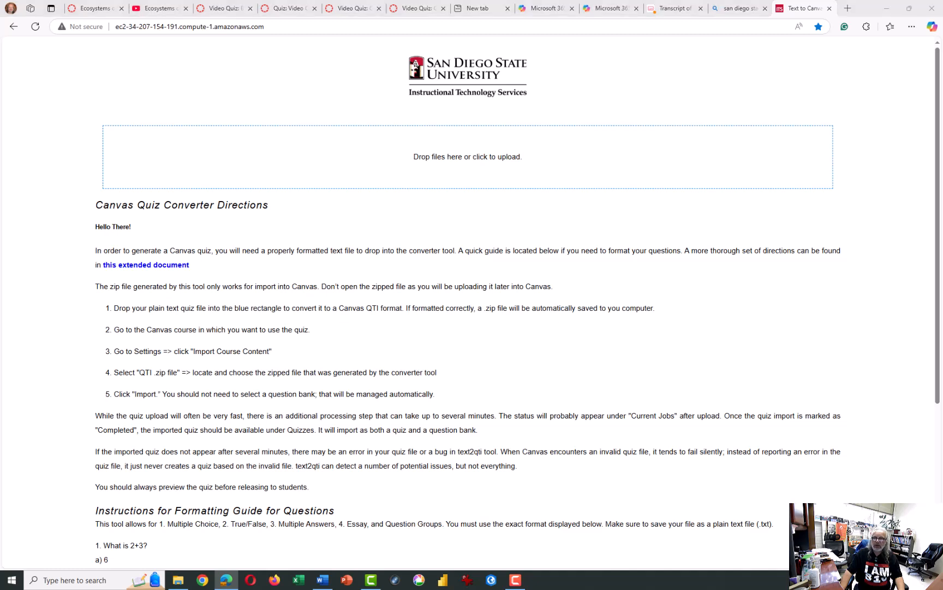
- Upload the 101_Ecosystems_urban text file to the converter and save the resulting zip file in the Downloads folder
{"action": "left_click_drag", "start_coordinate": [942, 207], "coordinate": [349, 171]}
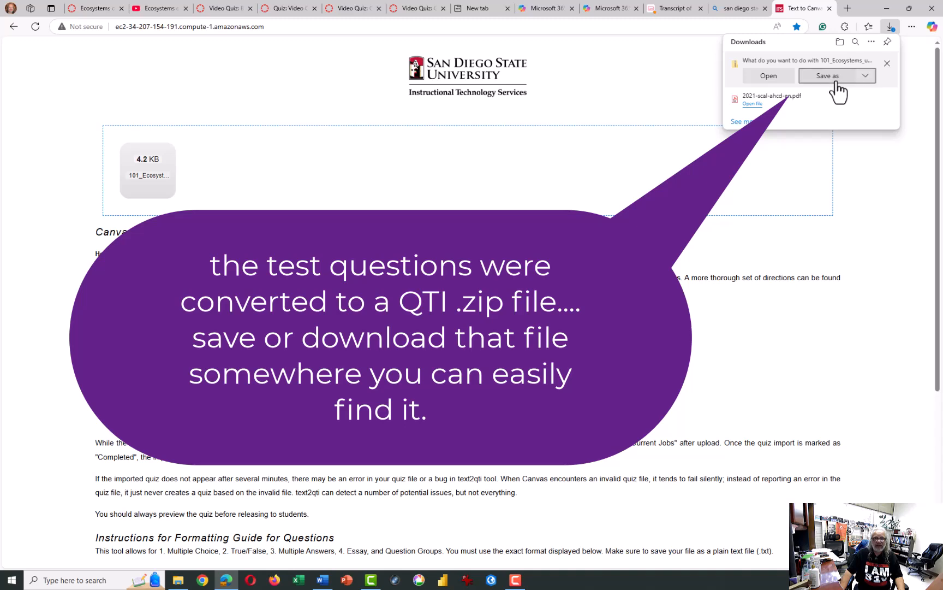
{"action": "left_click", "coordinate": [836, 82]}
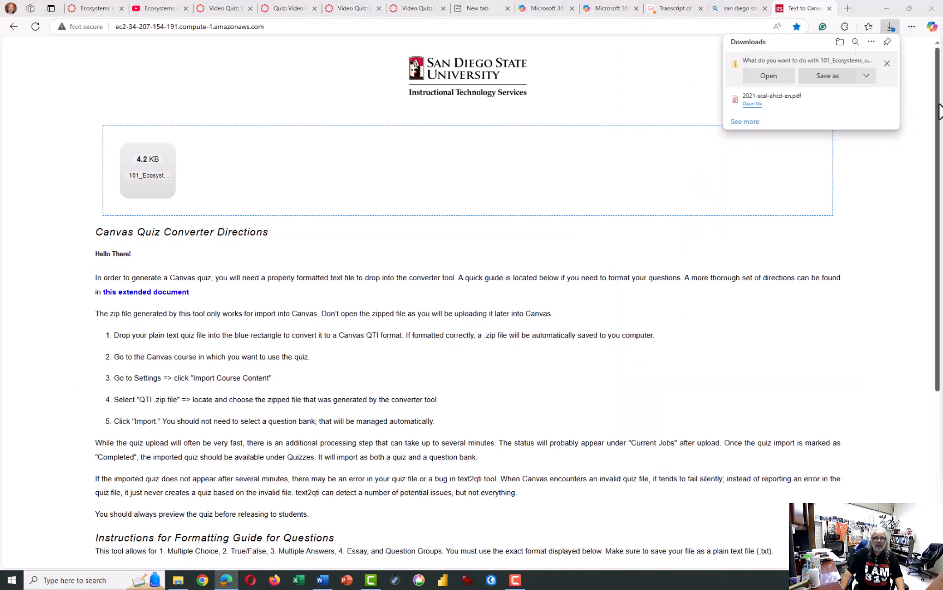
{"action": "left_click", "coordinate": [866, 81]}
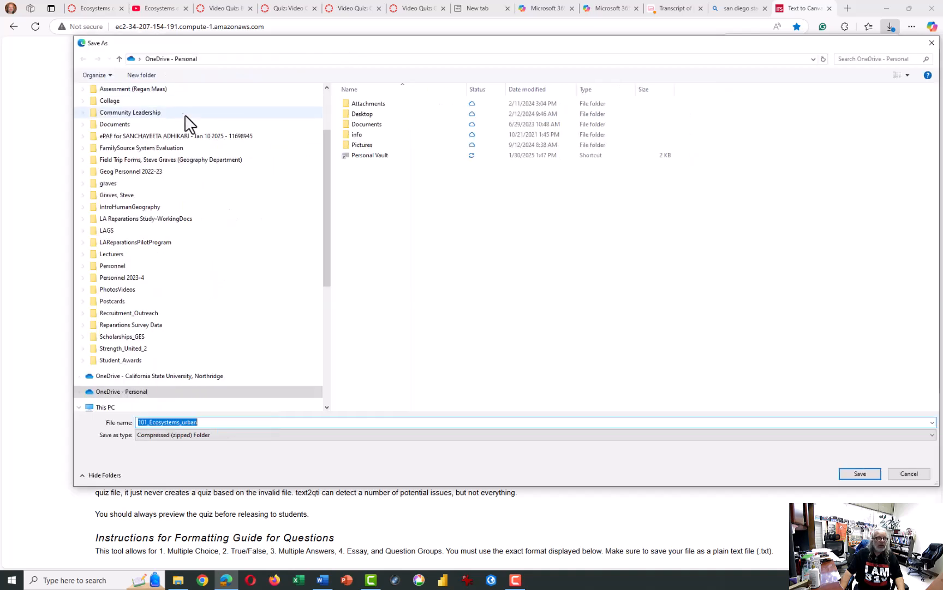
{"action": "scroll", "coordinate": [237, 265], "scroll_direction": "up", "scroll_amount": 3}
{"action": "left_click", "coordinate": [78, 114]}
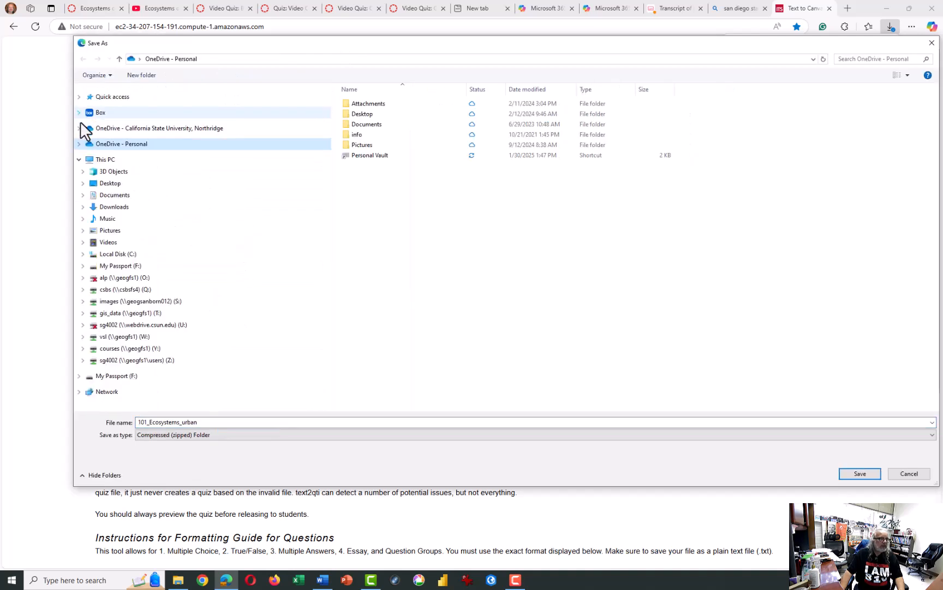
{"action": "left_click", "coordinate": [115, 208]}
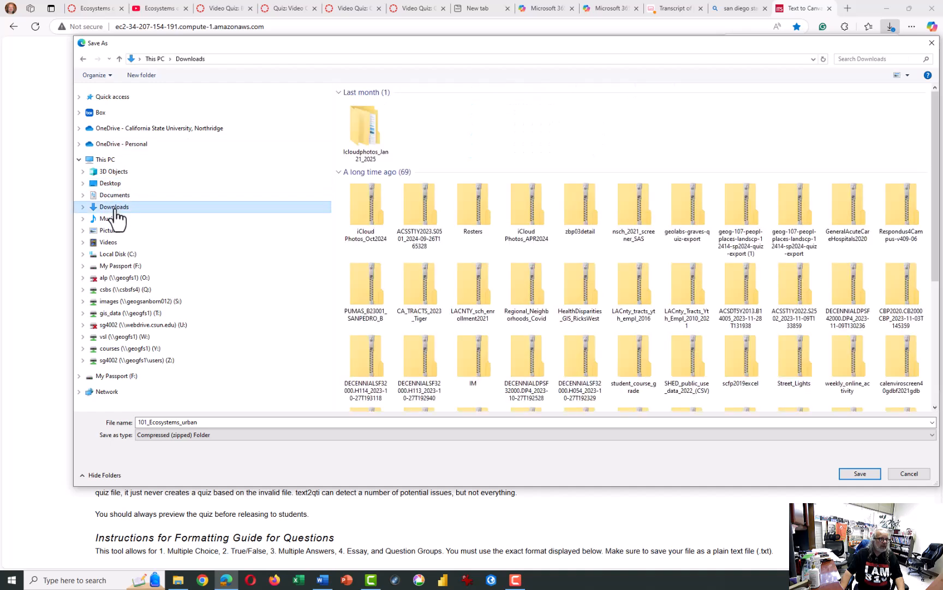
{"action": "left_click", "coordinate": [871, 477]}
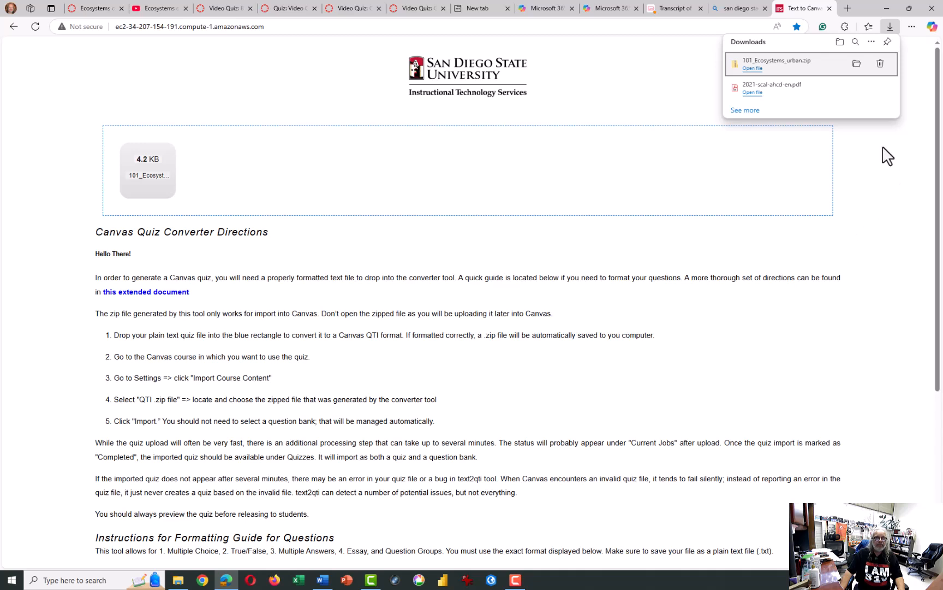
- Switch to the GEOG 101 Canvas course and open Import Course Content from the course settings
{"action": "left_click", "coordinate": [110, 8]}
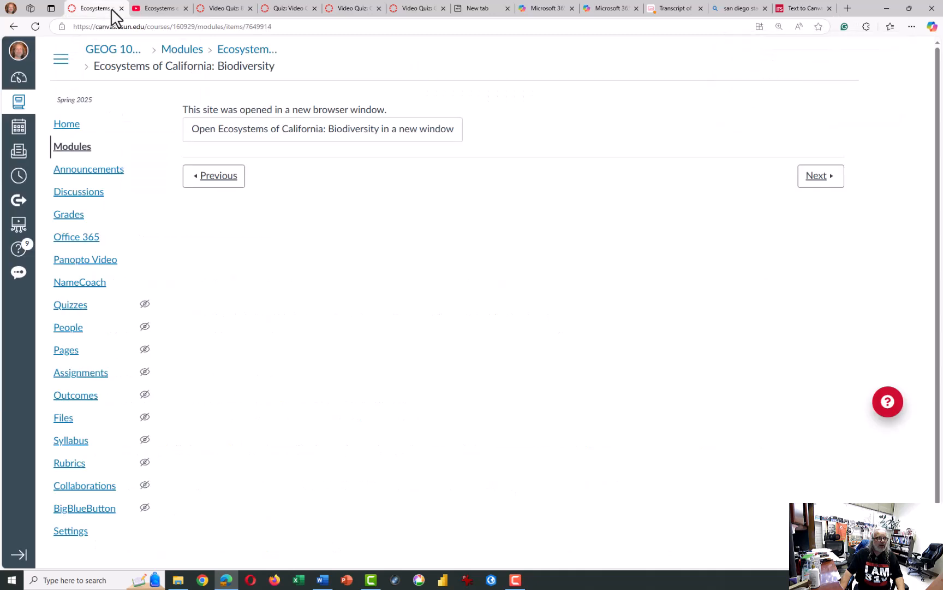
{"action": "left_click", "coordinate": [66, 127]}
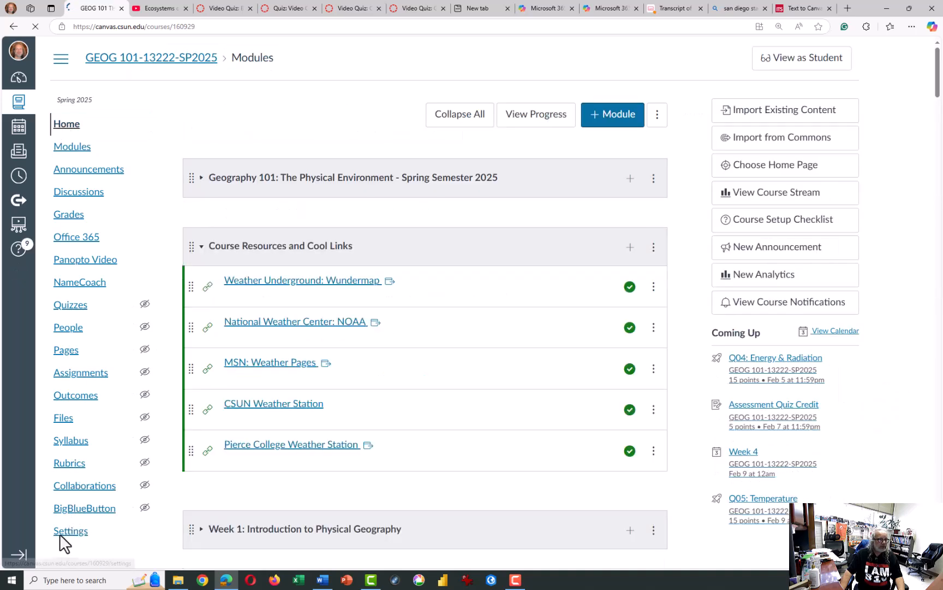
{"action": "scroll", "coordinate": [59, 534], "scroll_direction": "down", "scroll_amount": 3}
{"action": "left_click", "coordinate": [78, 491]}
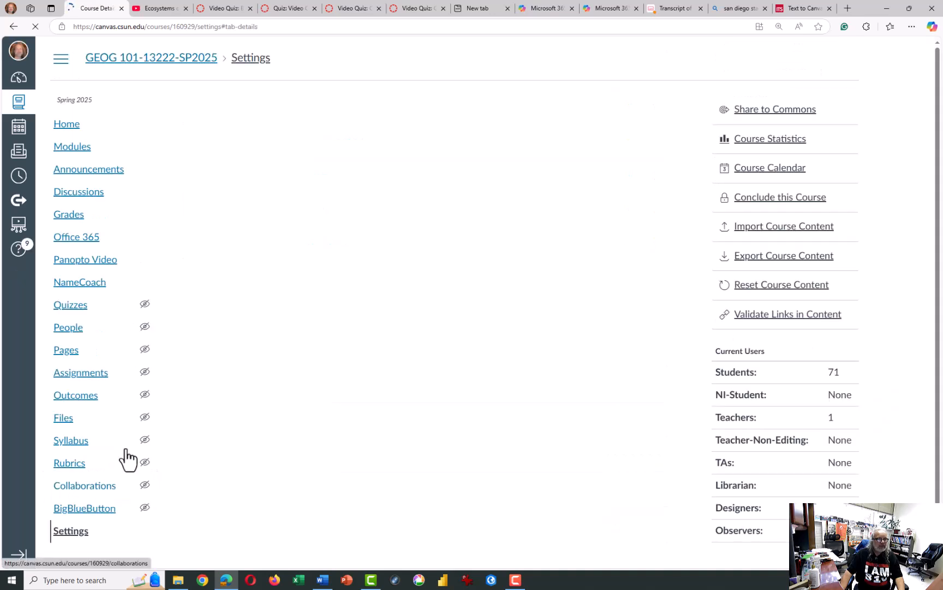
{"action": "left_click", "coordinate": [782, 240]}
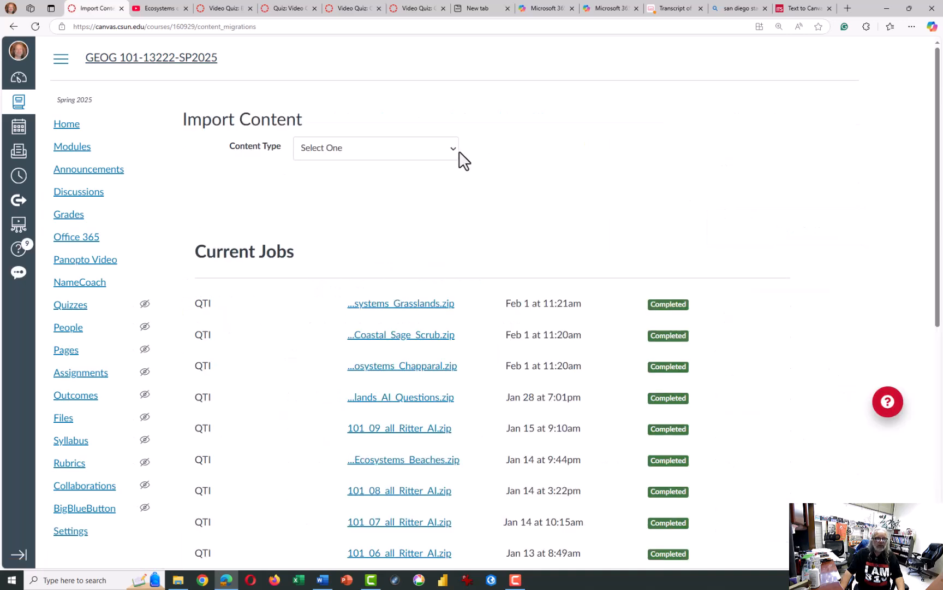
- Import 101_Ecosystems_urban.zip from Downloads as a QTI .zip file, without selecting a default question bank
{"action": "left_click", "coordinate": [393, 149]}
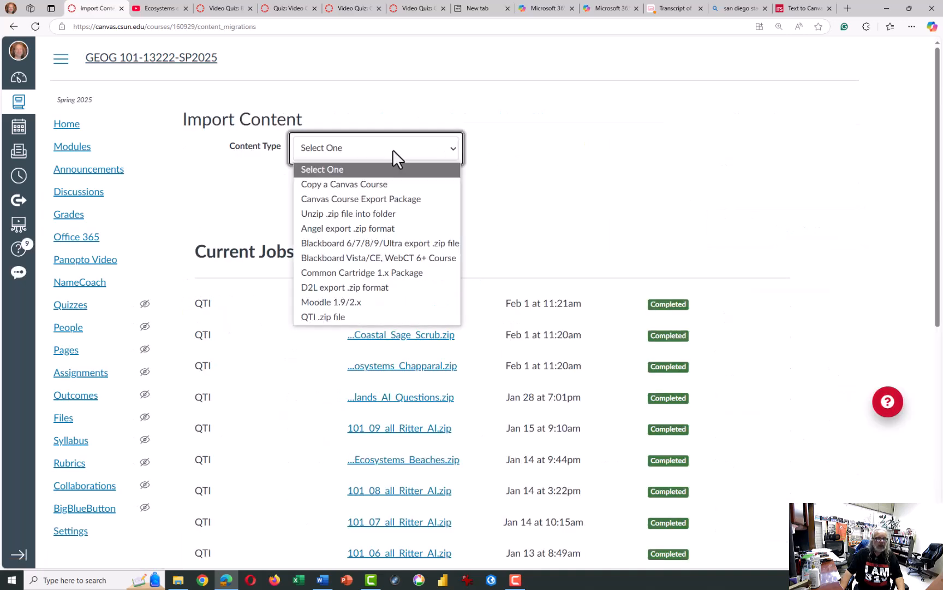
{"action": "left_click", "coordinate": [352, 317]}
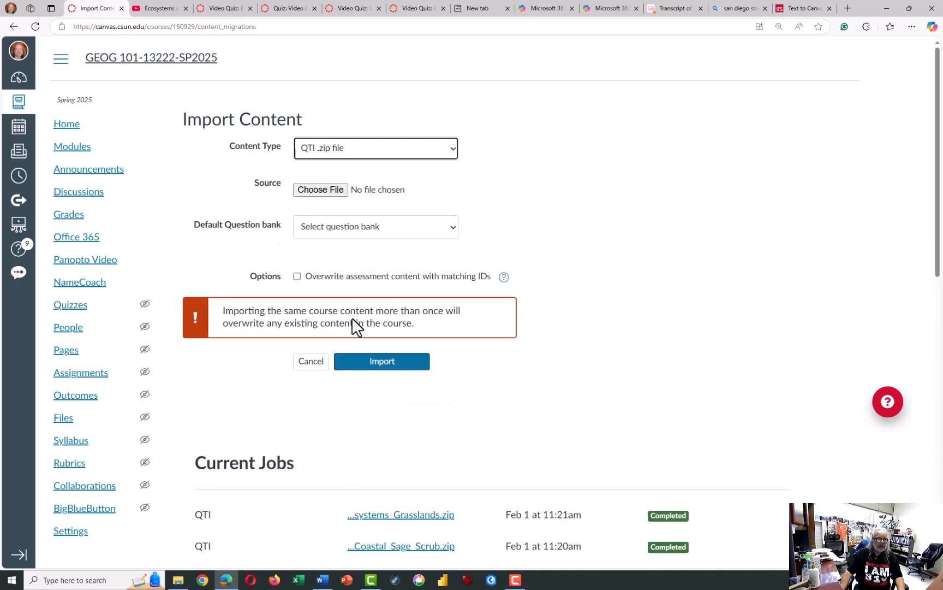
{"action": "left_click", "coordinate": [321, 190]}
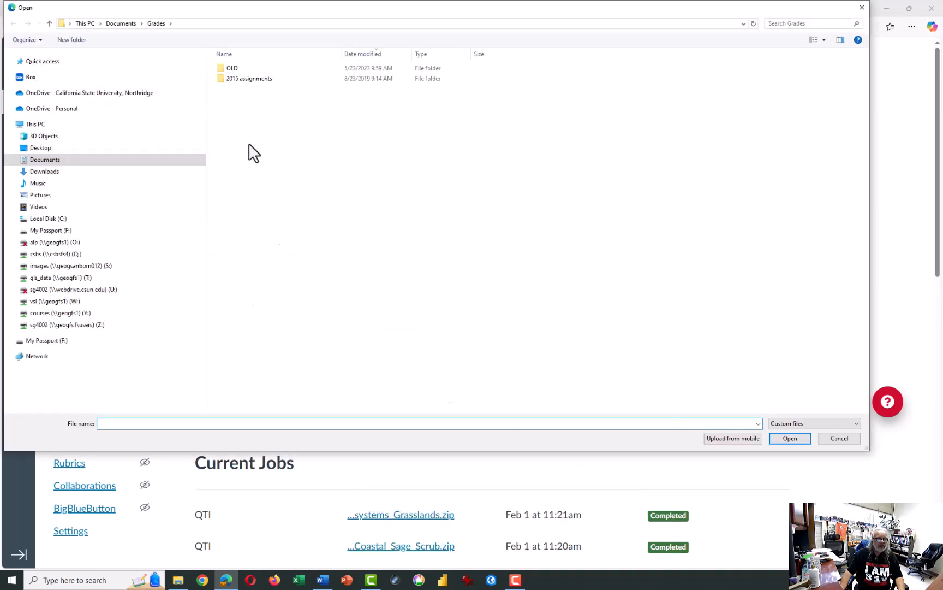
{"action": "left_click", "coordinate": [54, 172]}
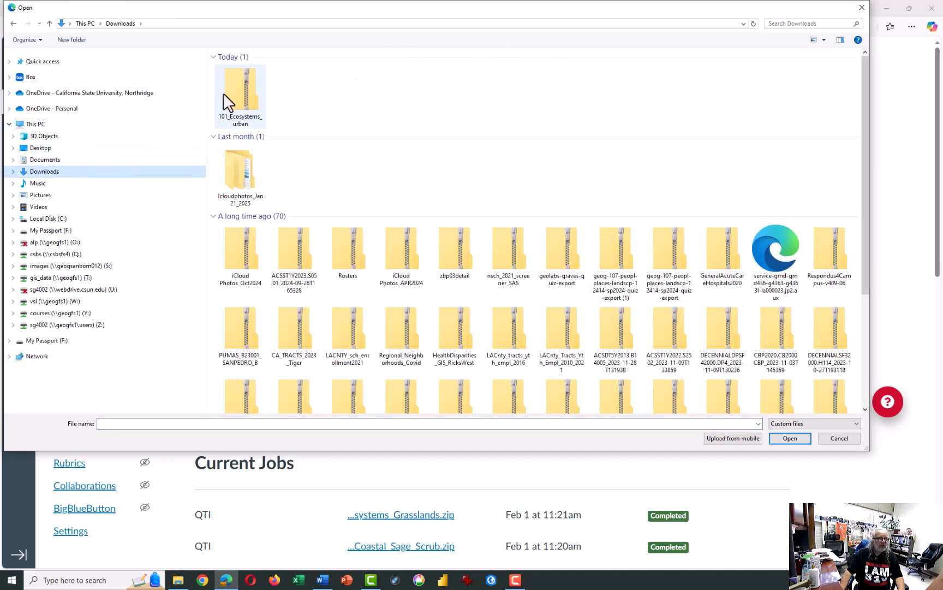
{"action": "left_click", "coordinate": [238, 87]}
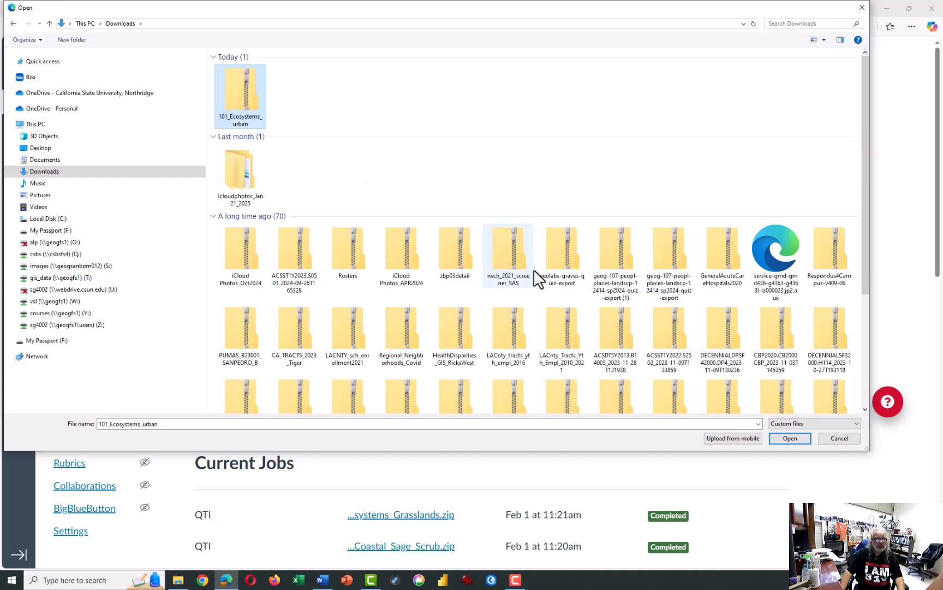
{"action": "left_click", "coordinate": [790, 439]}
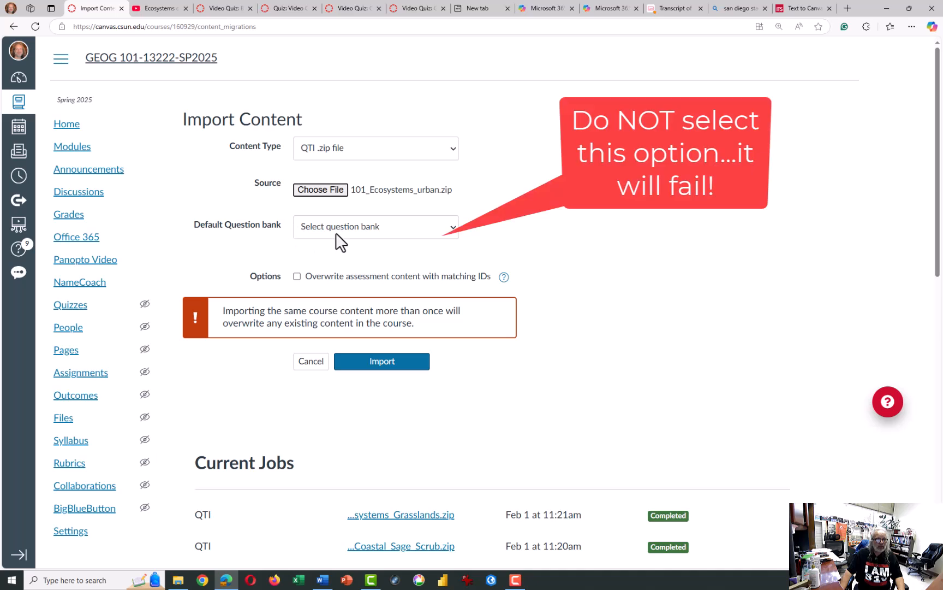
{"action": "left_click", "coordinate": [374, 363]}
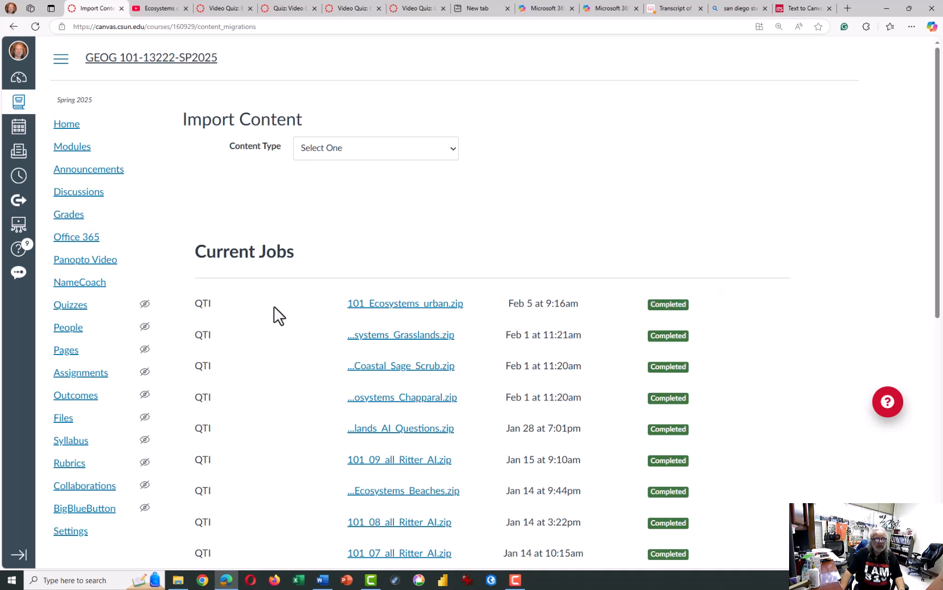
- Open the course's quiz list, refresh it, and delete the unpublished imported quiz named "Quiz"
{"action": "left_click", "coordinate": [65, 314]}
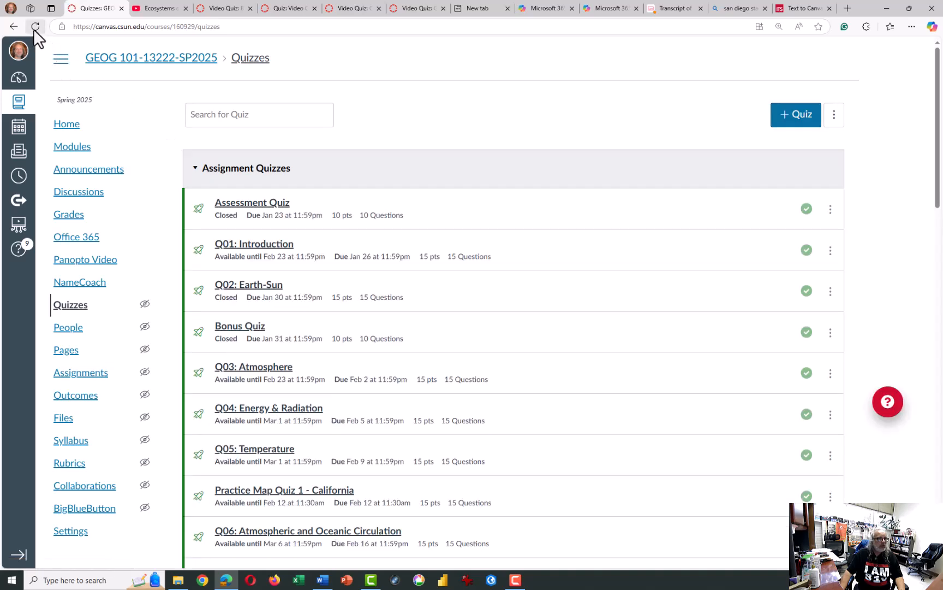
{"action": "left_click", "coordinate": [33, 29]}
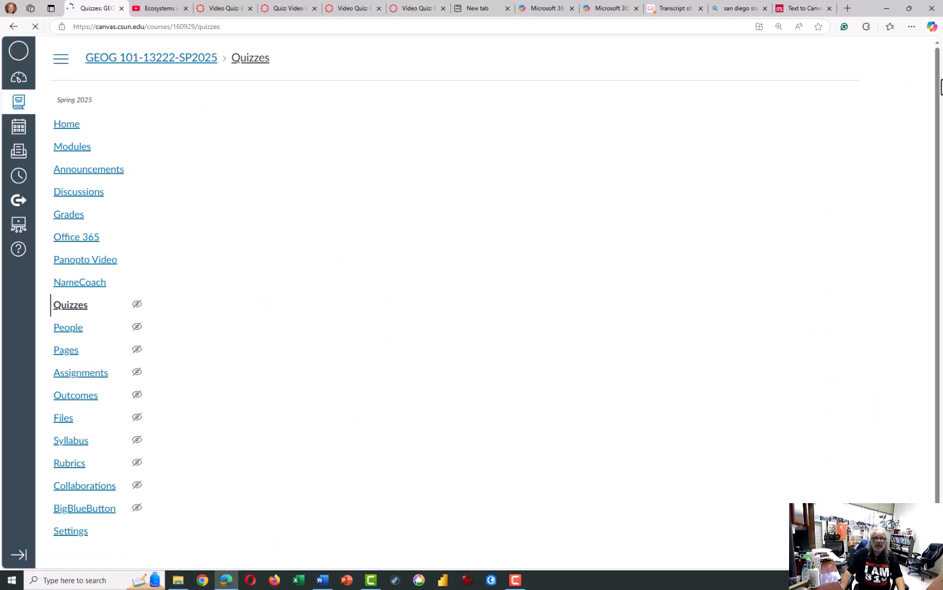
{"action": "left_click_drag", "start_coordinate": [939, 80], "coordinate": [928, 479]}
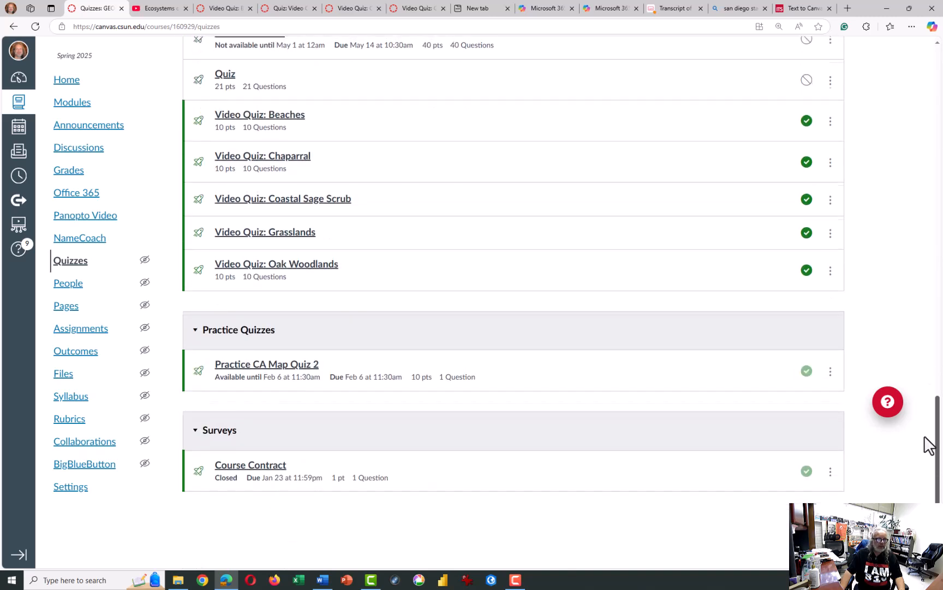
{"action": "scroll", "coordinate": [927, 434], "scroll_direction": "up", "scroll_amount": 3}
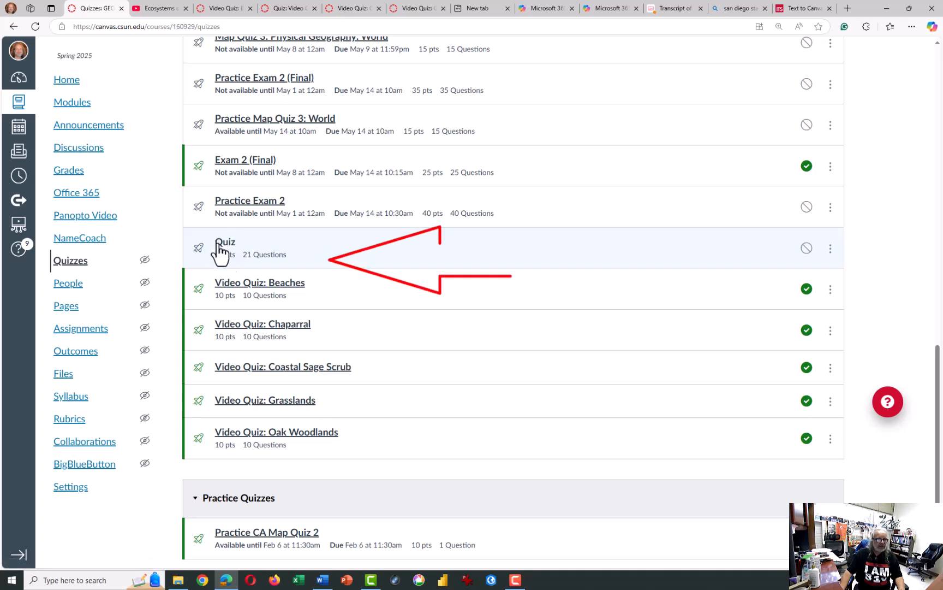
{"action": "left_click", "coordinate": [830, 250]}
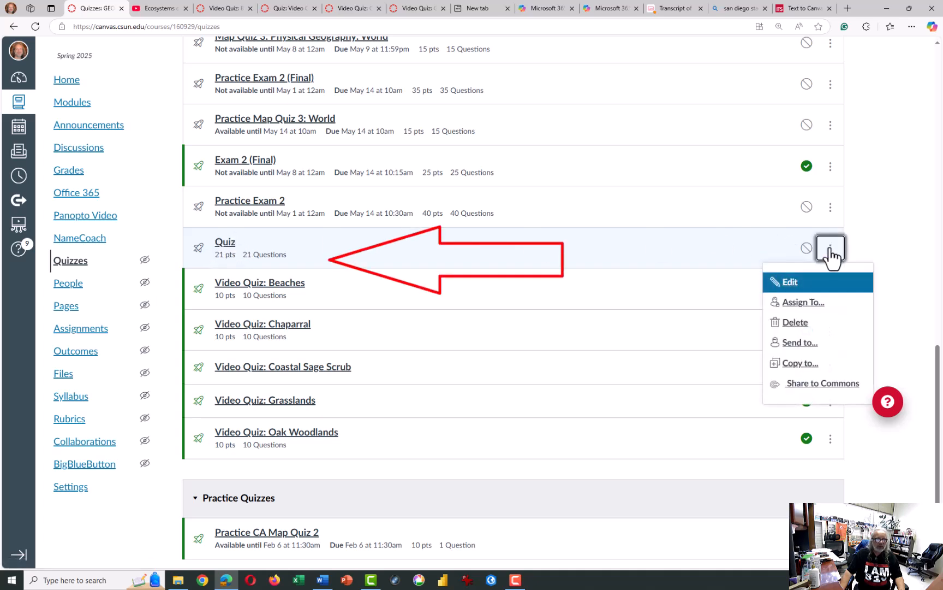
{"action": "left_click", "coordinate": [802, 326]}
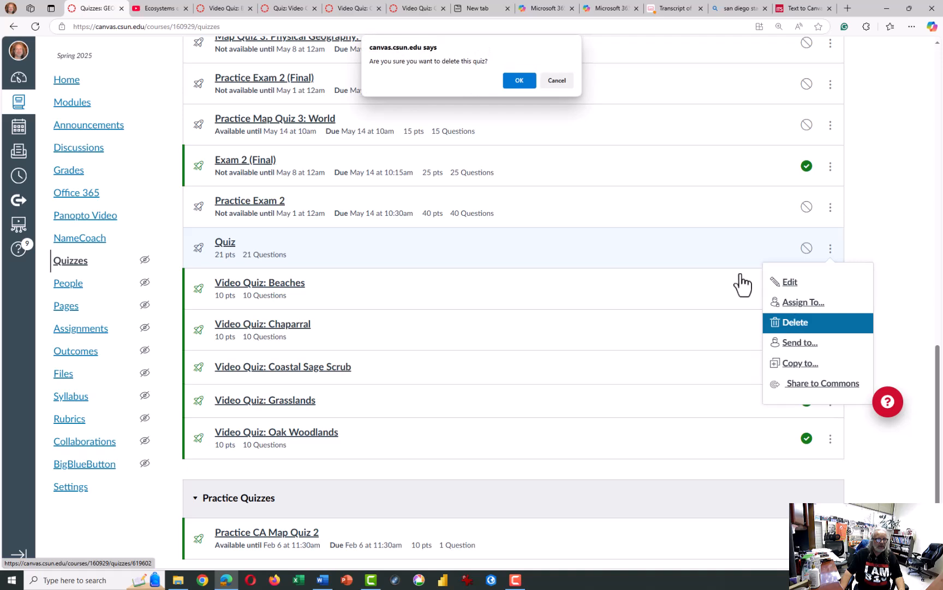
{"action": "left_click", "coordinate": [519, 82]}
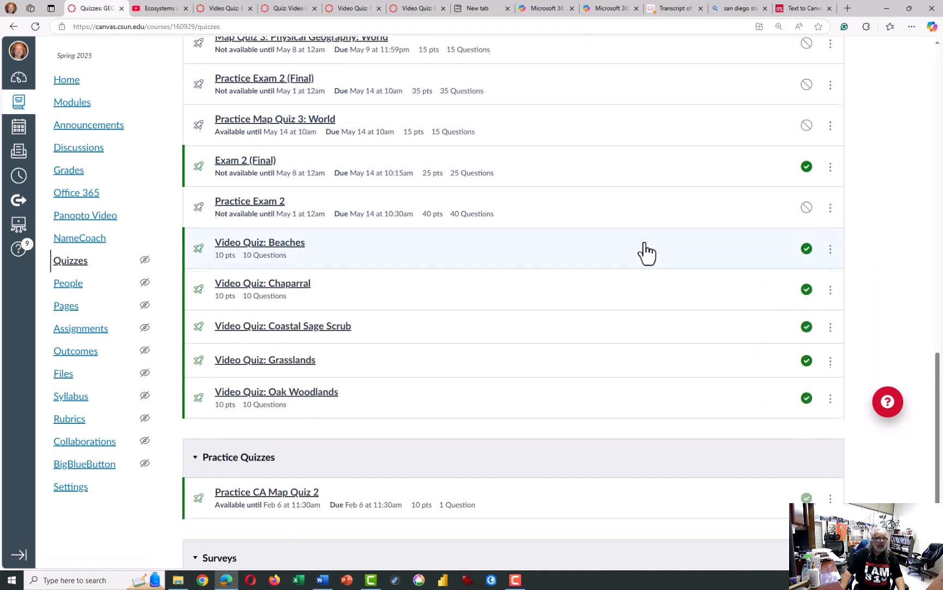
- Create a new quiz from the course's quiz list and title it "Video Quiz: Urban Ecosystems"
{"action": "scroll", "coordinate": [647, 252], "scroll_direction": "up", "scroll_amount": 6}
{"action": "left_click", "coordinate": [349, 8]}
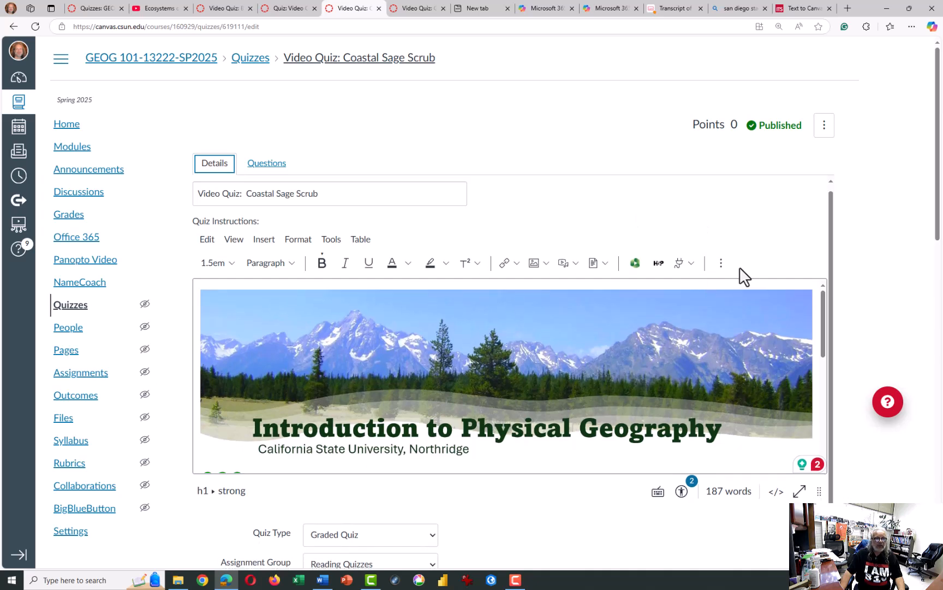
{"action": "left_click", "coordinate": [260, 64]}
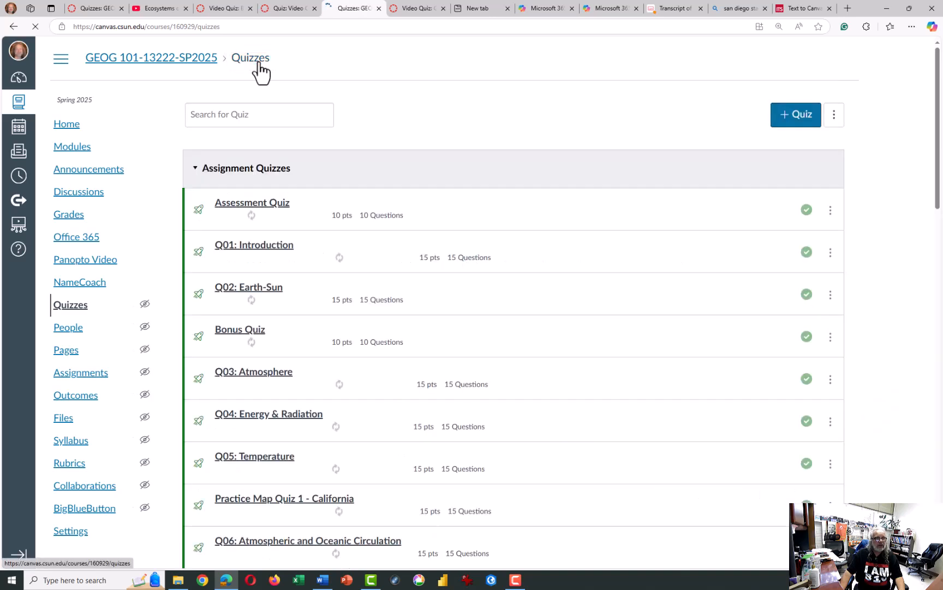
{"action": "left_click", "coordinate": [802, 116]}
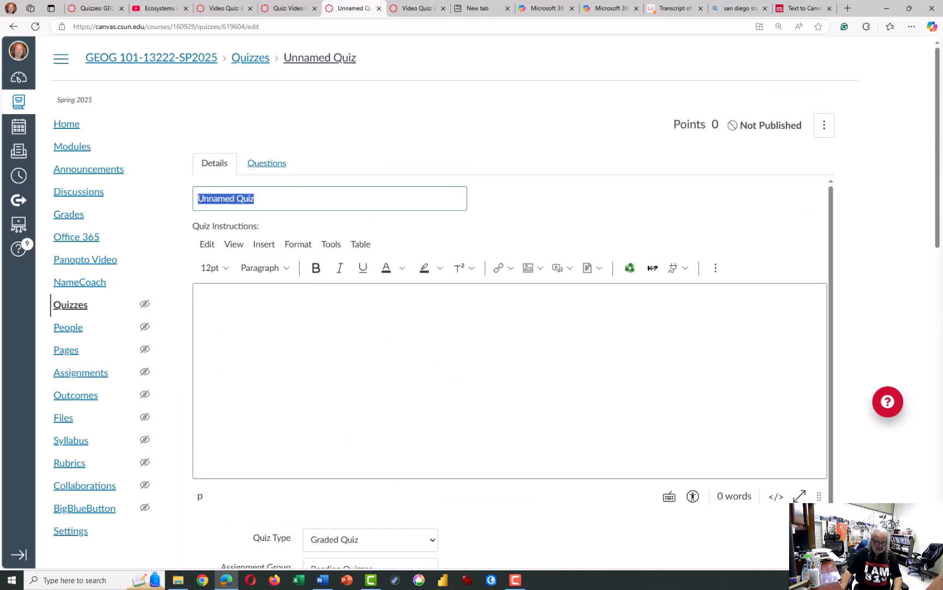
{"action": "type", "text": "Video Qu"}
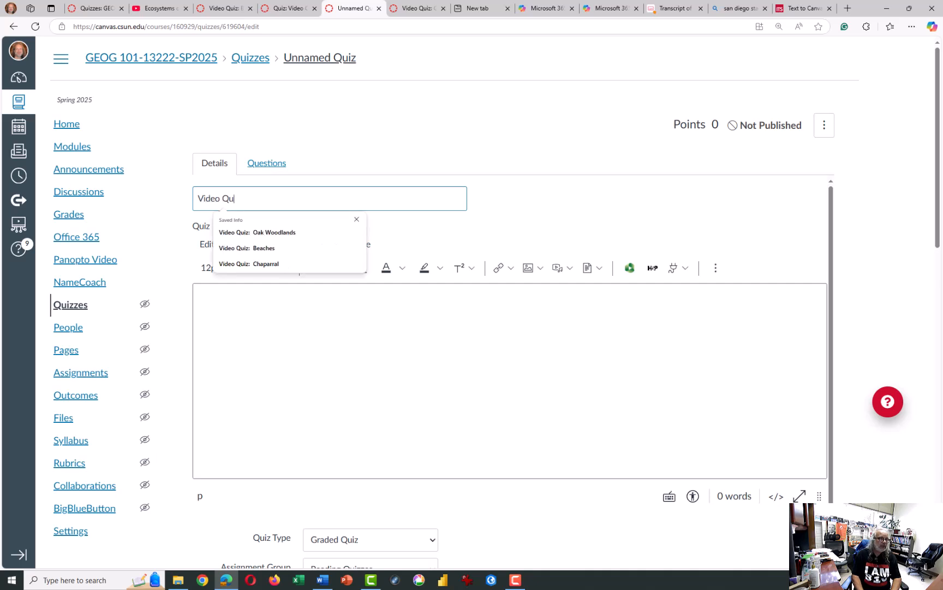
{"action": "type", "text": "iz: Urban Ecosystems"}
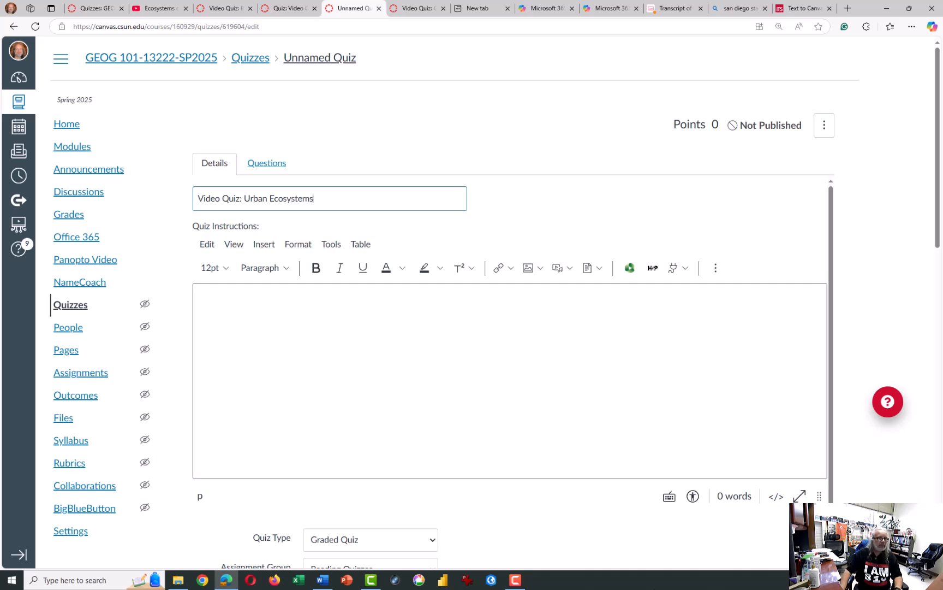
- Open Video Quiz: Chaparral for editing and copy its entire quiz instructions
{"action": "left_click", "coordinate": [407, 329]}
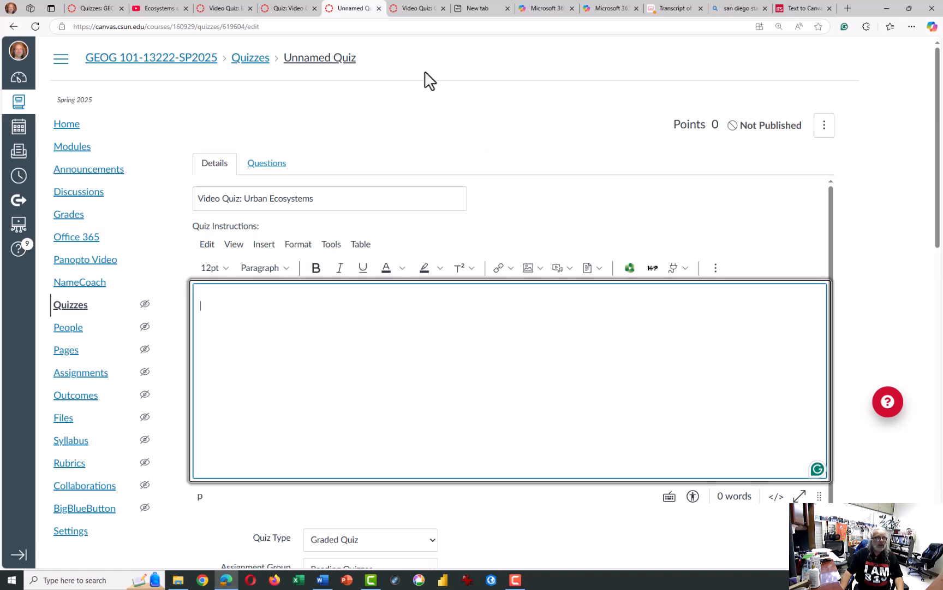
{"action": "left_click", "coordinate": [301, 10]}
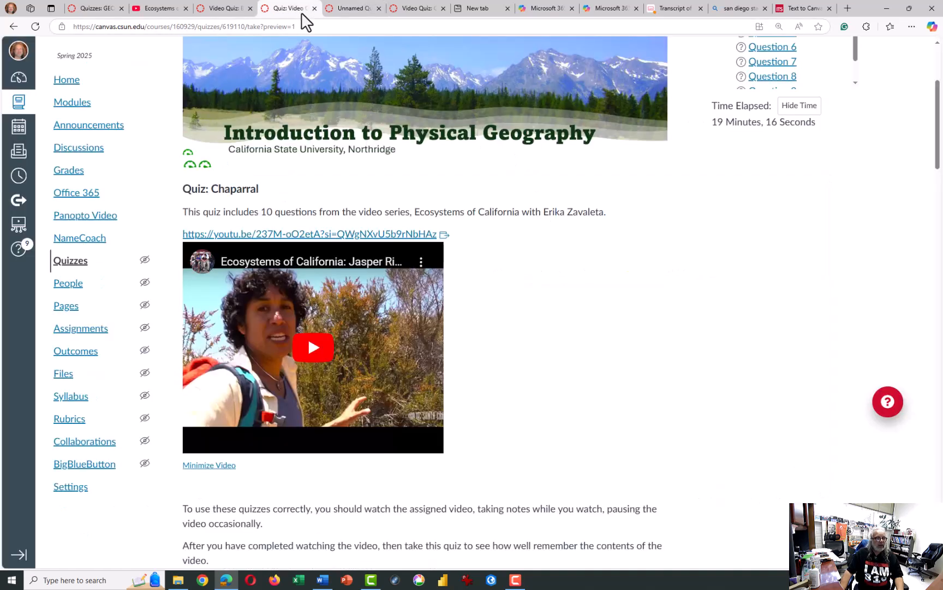
{"action": "scroll", "coordinate": [606, 152], "scroll_direction": "up", "scroll_amount": 4}
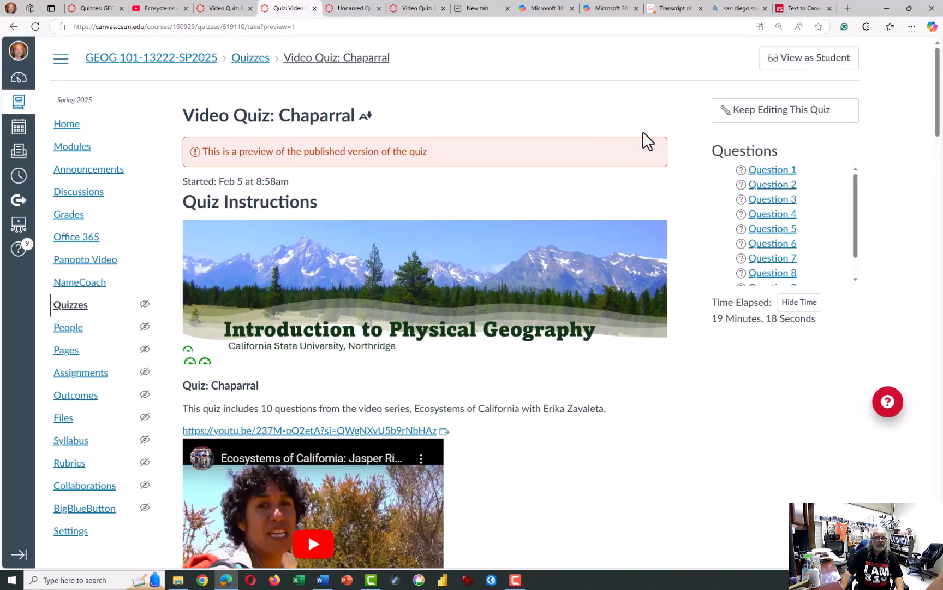
{"action": "left_click", "coordinate": [748, 115]}
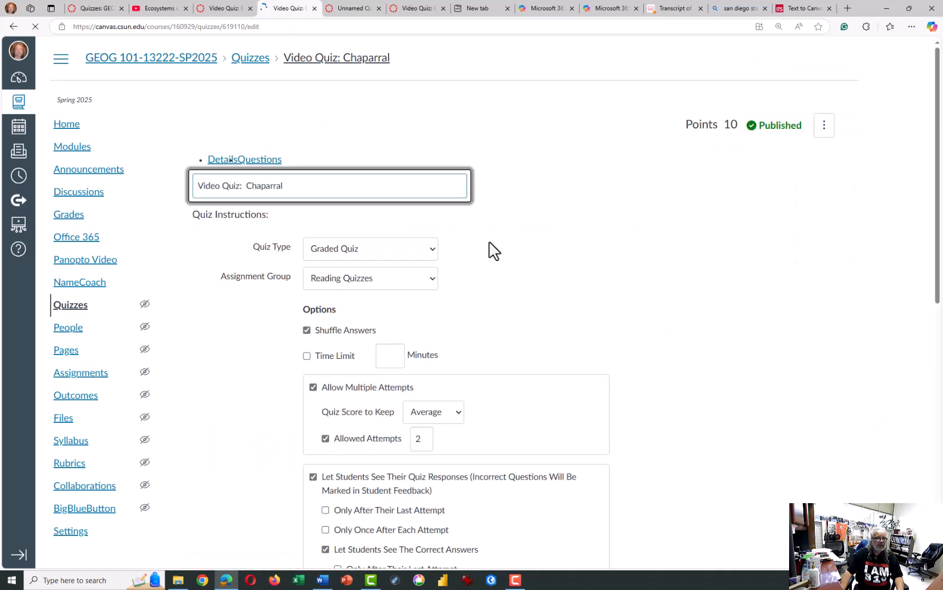
{"action": "left_click", "coordinate": [314, 312]}
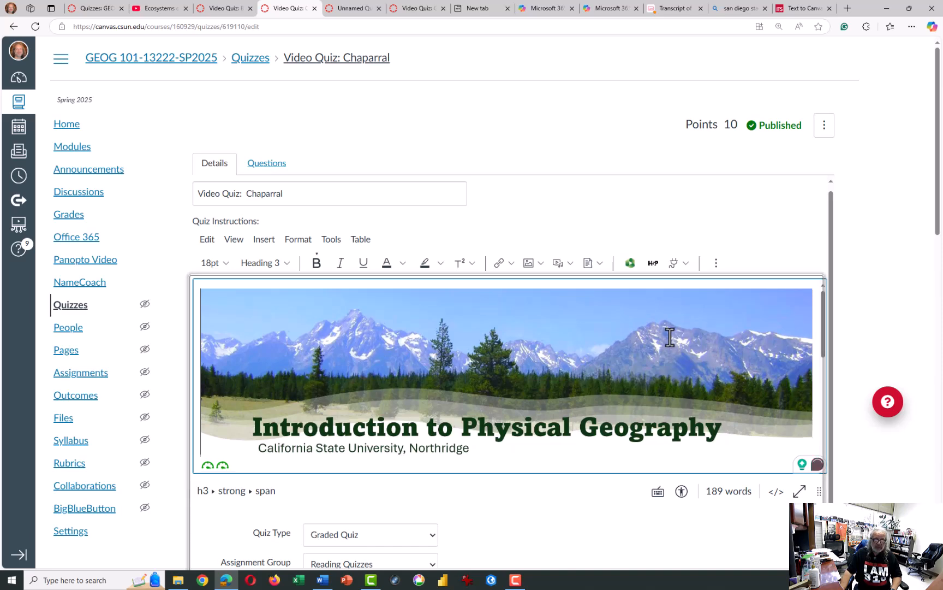
{"action": "scroll", "coordinate": [661, 359], "scroll_direction": "down", "scroll_amount": 5}
{"action": "key", "text": "ctrl+a"}
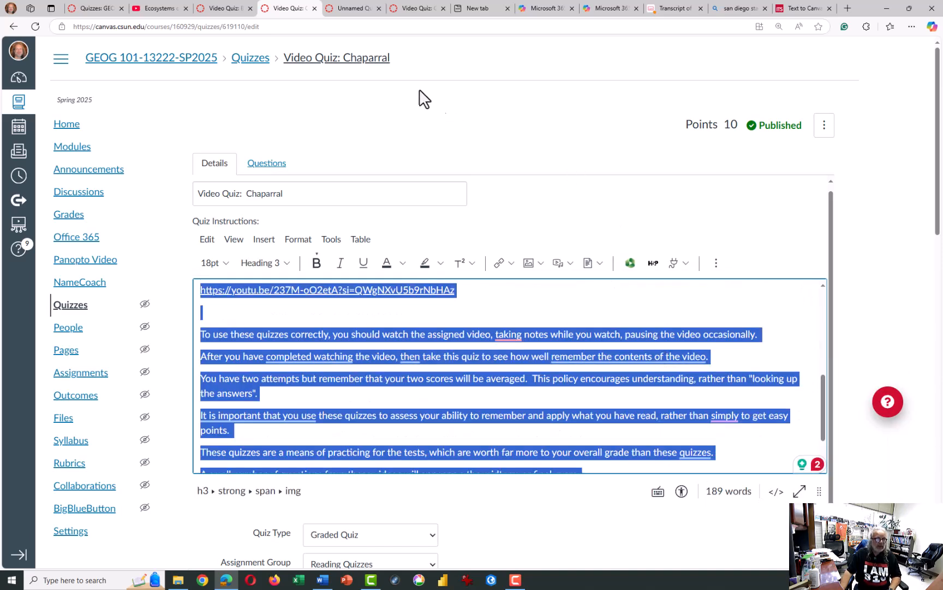
- Paste the copied Chaparral instructions into the empty instructions of the Urban Ecosystems quiz
{"action": "left_click", "coordinate": [352, 9]}
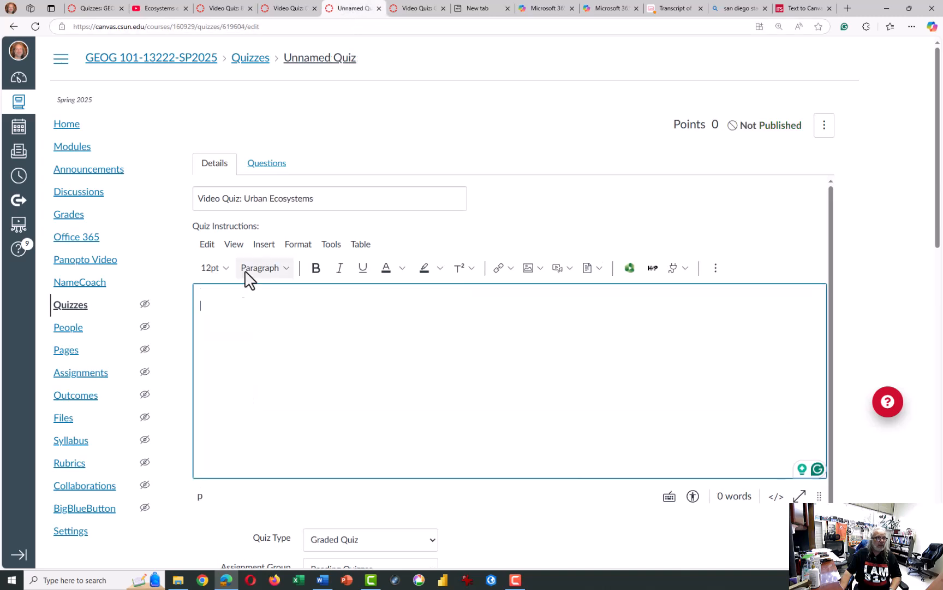
{"action": "right_click", "coordinate": [208, 304]}
{"action": "left_click", "coordinate": [244, 379]}
- Delete the Chaparral video's YouTube link from the pasted quiz instructions
{"action": "scroll", "coordinate": [498, 358], "scroll_direction": "up", "scroll_amount": 5}
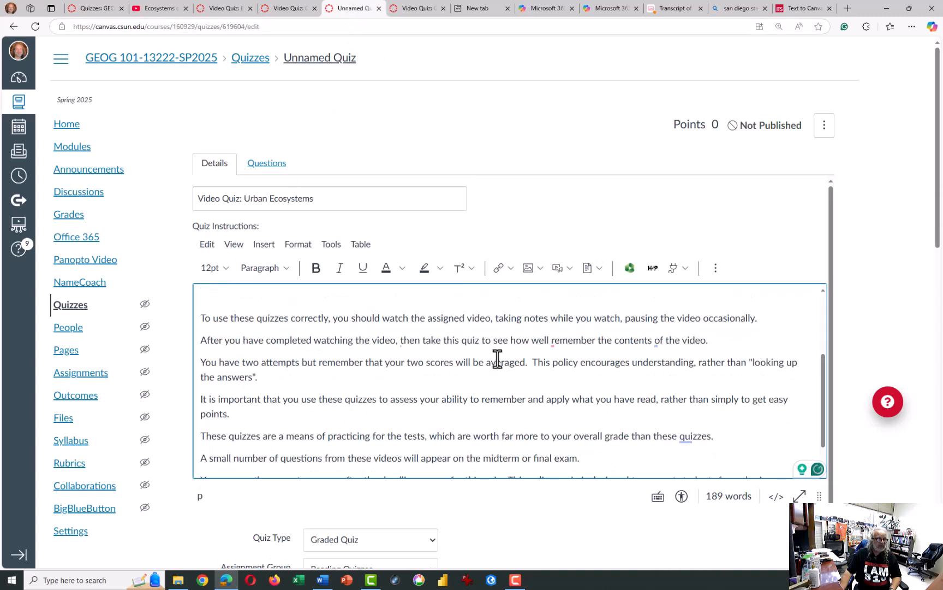
{"action": "scroll", "coordinate": [498, 359], "scroll_direction": "down", "scroll_amount": 1}
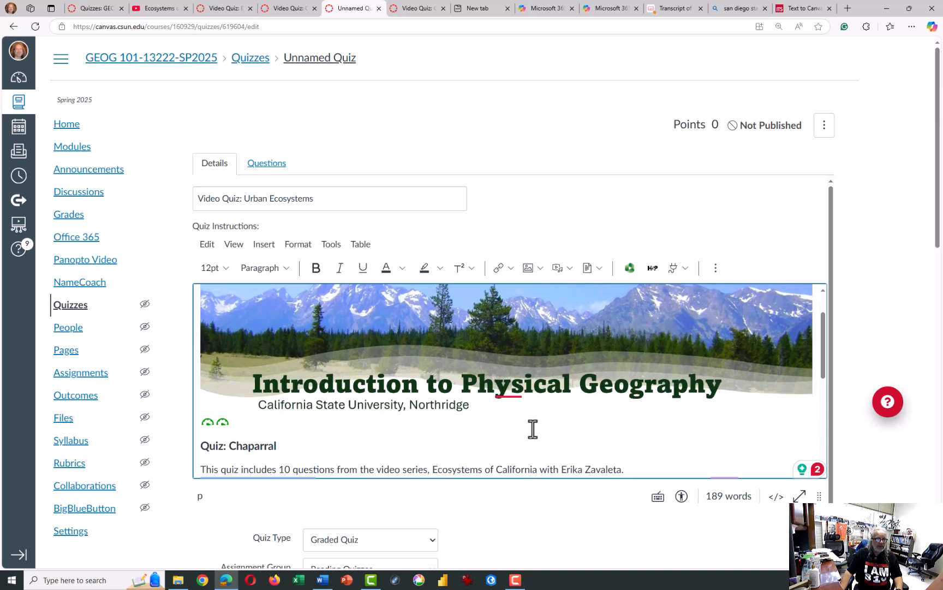
{"action": "scroll", "coordinate": [526, 393], "scroll_direction": "down", "scroll_amount": 1}
{"action": "scroll", "coordinate": [389, 354], "scroll_direction": "down", "scroll_amount": 3}
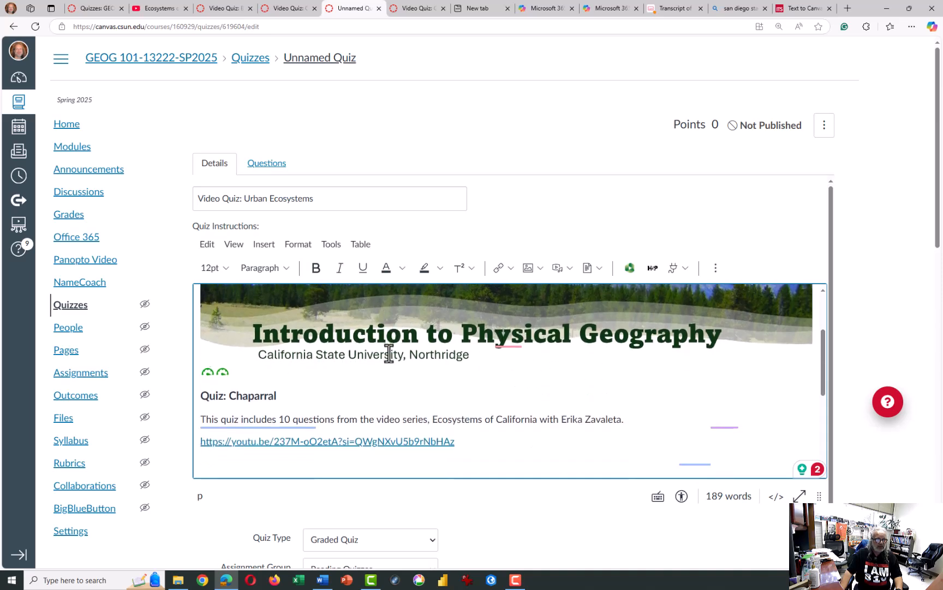
{"action": "scroll", "coordinate": [375, 343], "scroll_direction": "up", "scroll_amount": 1}
{"action": "left_click_drag", "start_coordinate": [456, 344], "coordinate": [199, 347]}
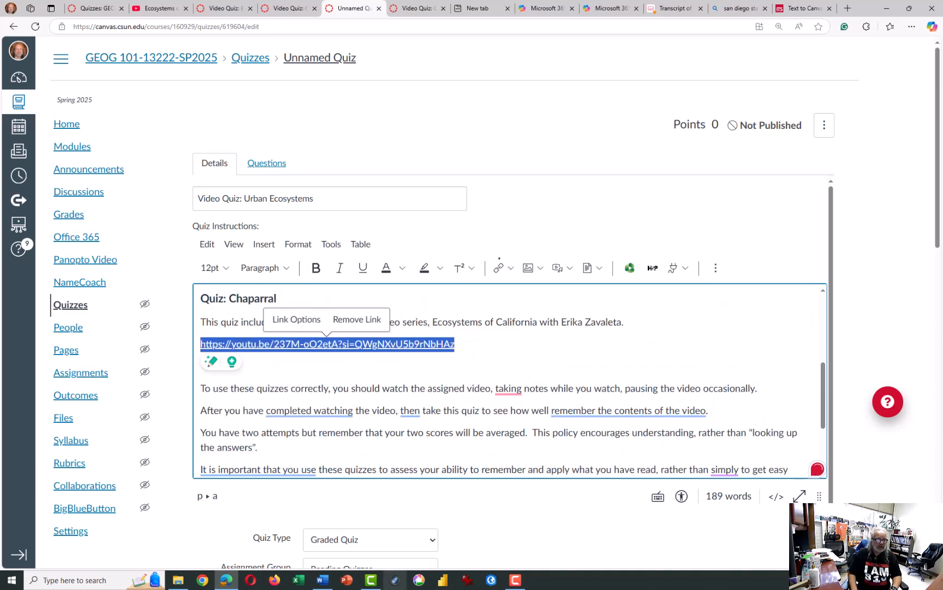
{"action": "key", "text": "Delete"}
- Change the heading in the instructions to "Quiz: Urban Ecosystems"
{"action": "left_click", "coordinate": [201, 298]}
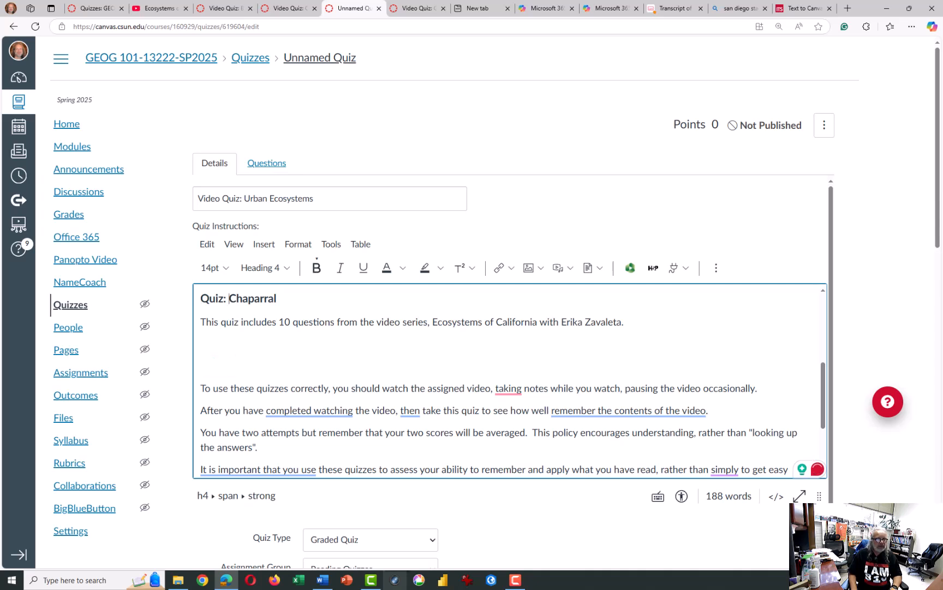
{"action": "double_click", "coordinate": [252, 299]}
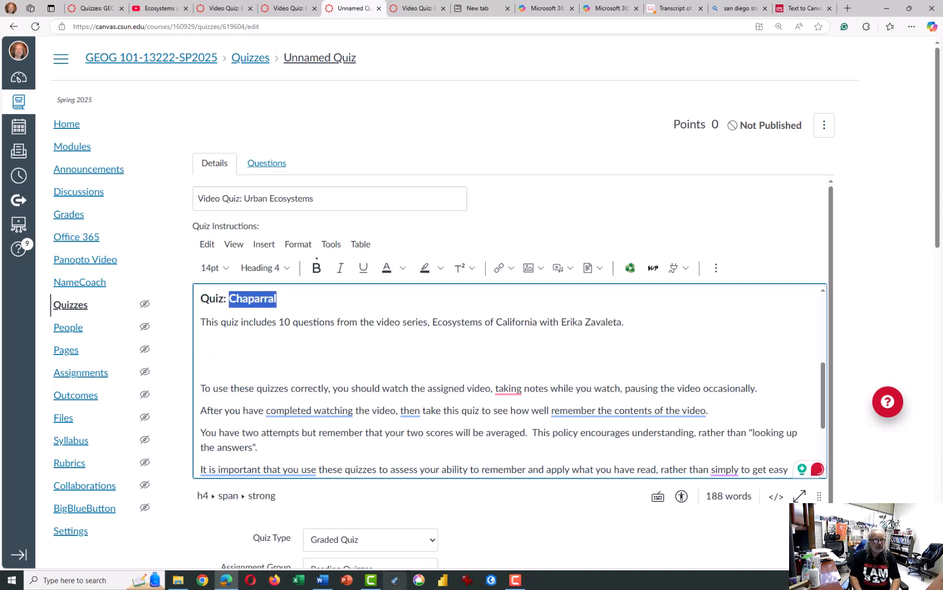
{"action": "type", "text": "Urban Ecosystems"}
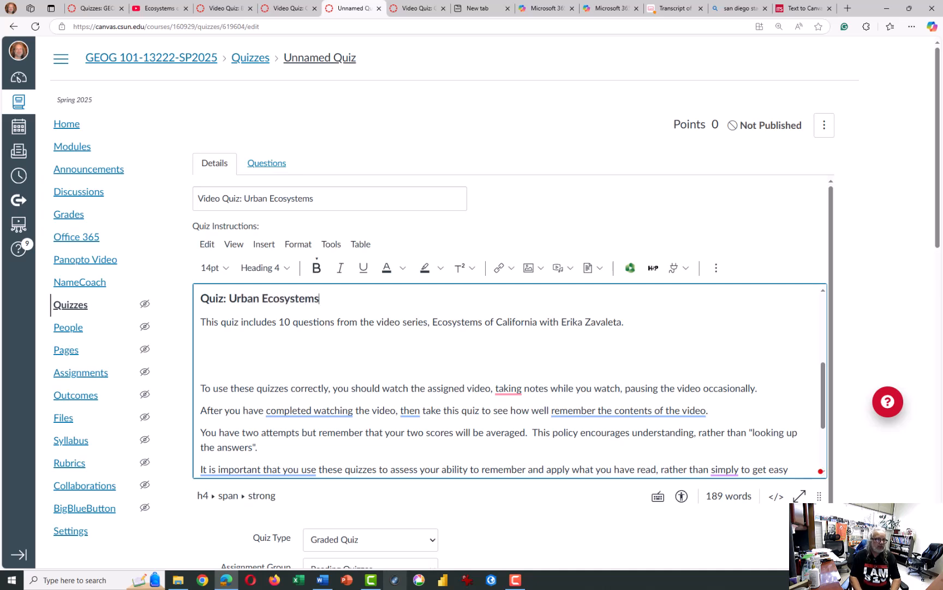
- Switch to YouTube and copy the share link of the video "Ecosystems of California: Urban"
{"action": "left_click", "coordinate": [201, 344]}
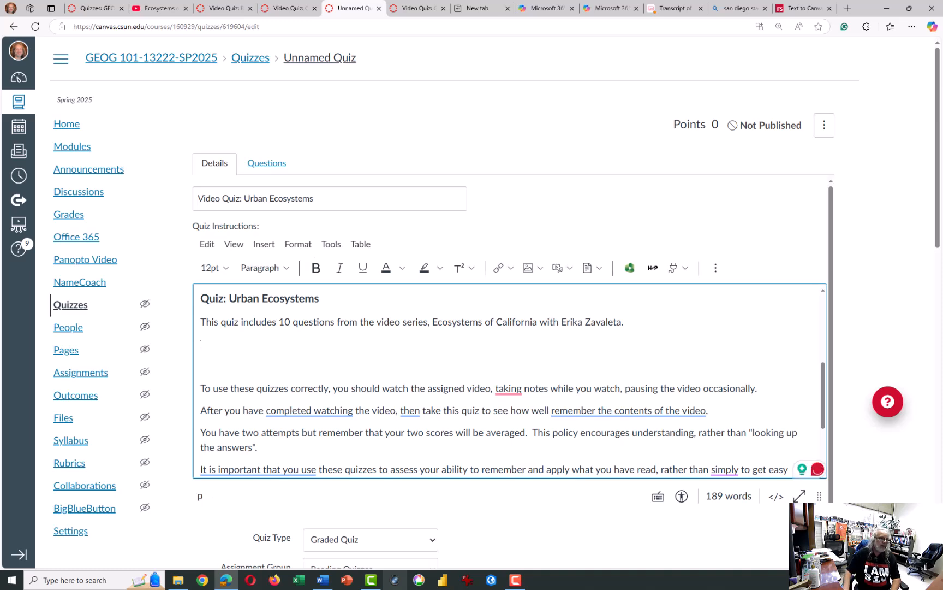
{"action": "left_click", "coordinate": [151, 12]}
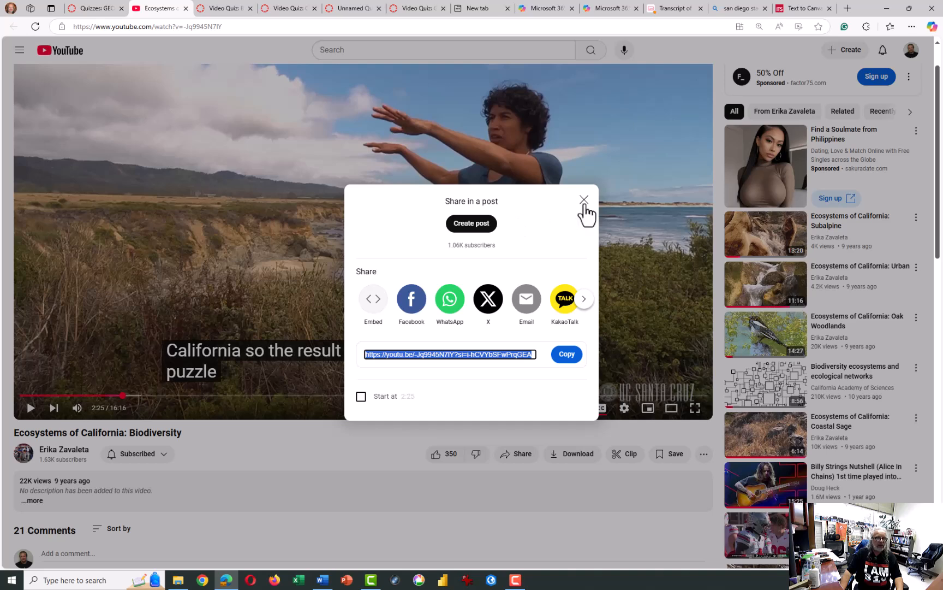
{"action": "left_click", "coordinate": [584, 201]}
{"action": "left_click", "coordinate": [583, 200]}
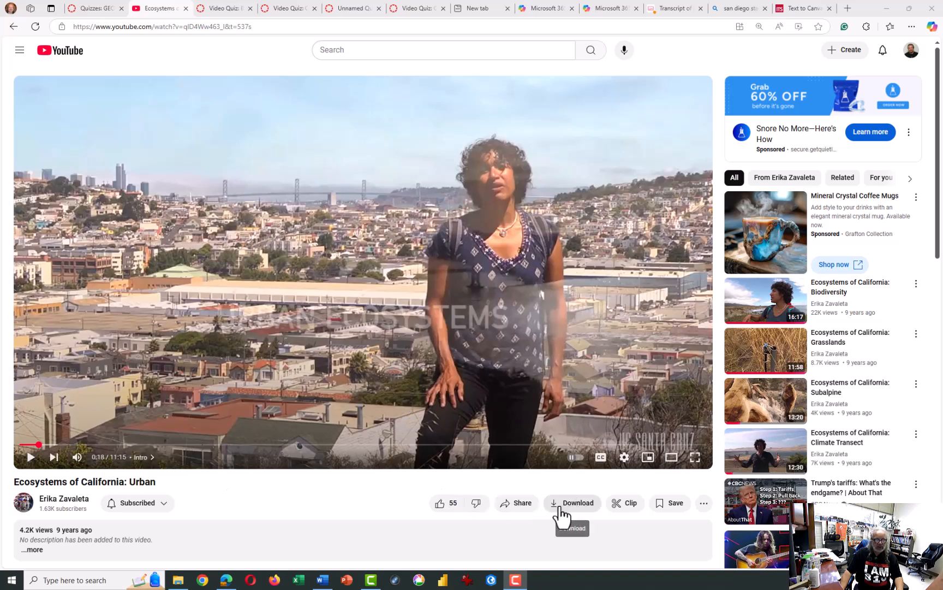
{"action": "left_click", "coordinate": [516, 510]}
{"action": "left_click", "coordinate": [567, 356]}
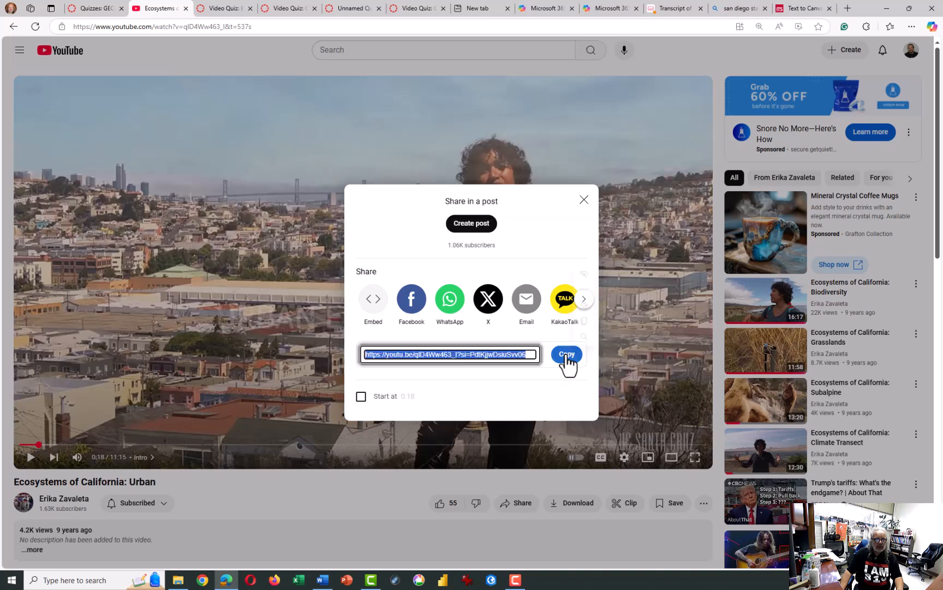
- Return to the Urban Ecosystems quiz and paste the video link on the blank line below the video series description
{"action": "left_click", "coordinate": [222, 11]}
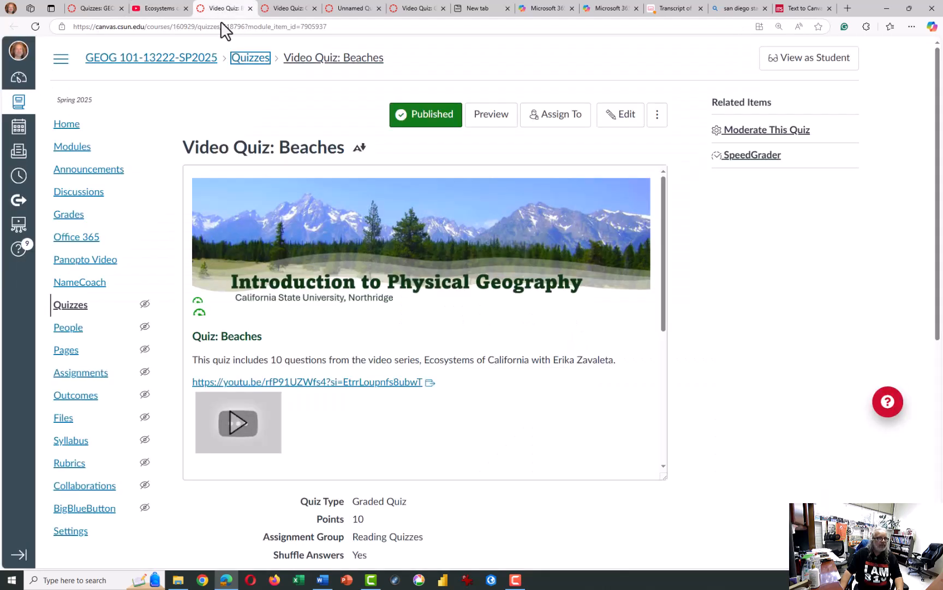
{"action": "left_click", "coordinate": [291, 11]}
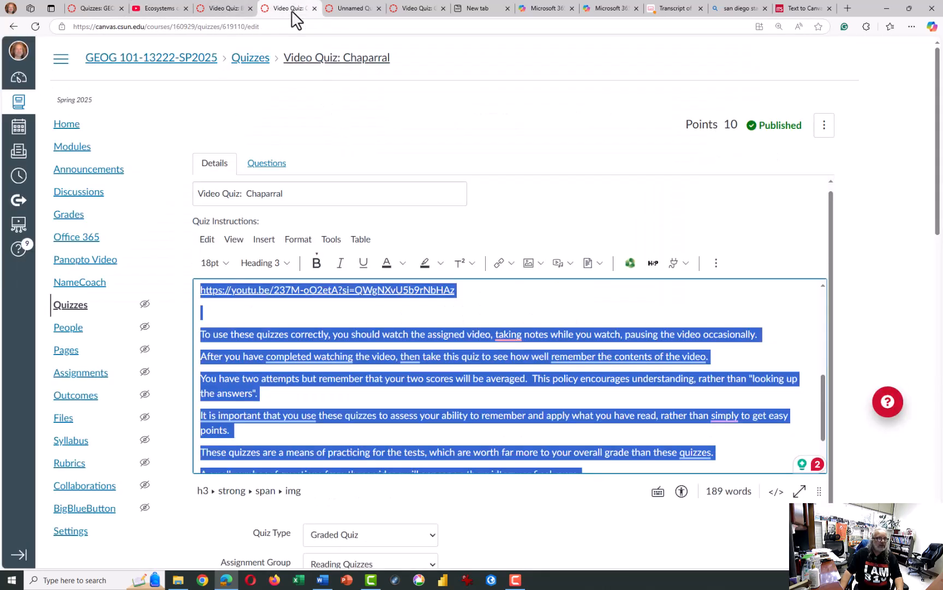
{"action": "left_click", "coordinate": [358, 10]}
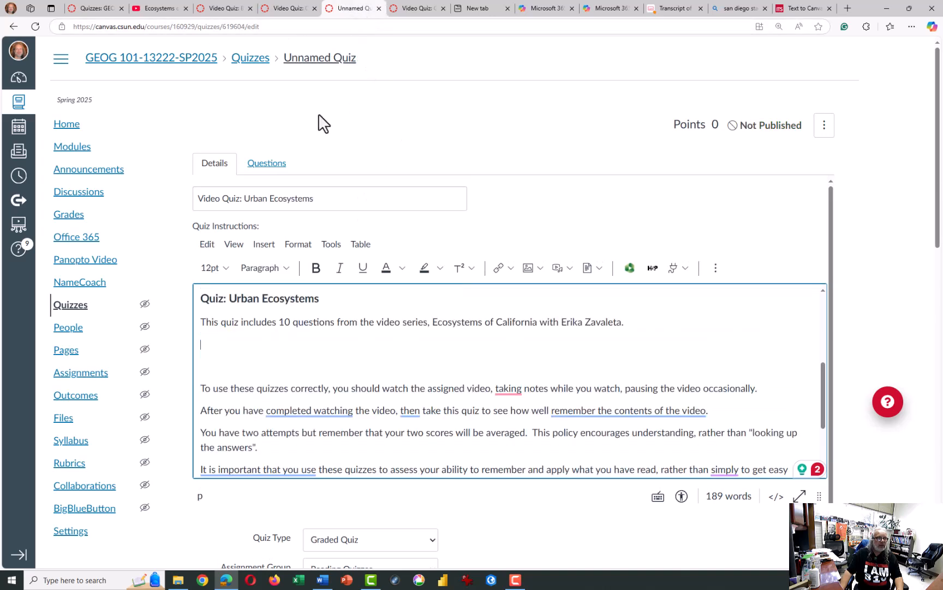
{"action": "right_click", "coordinate": [211, 354]}
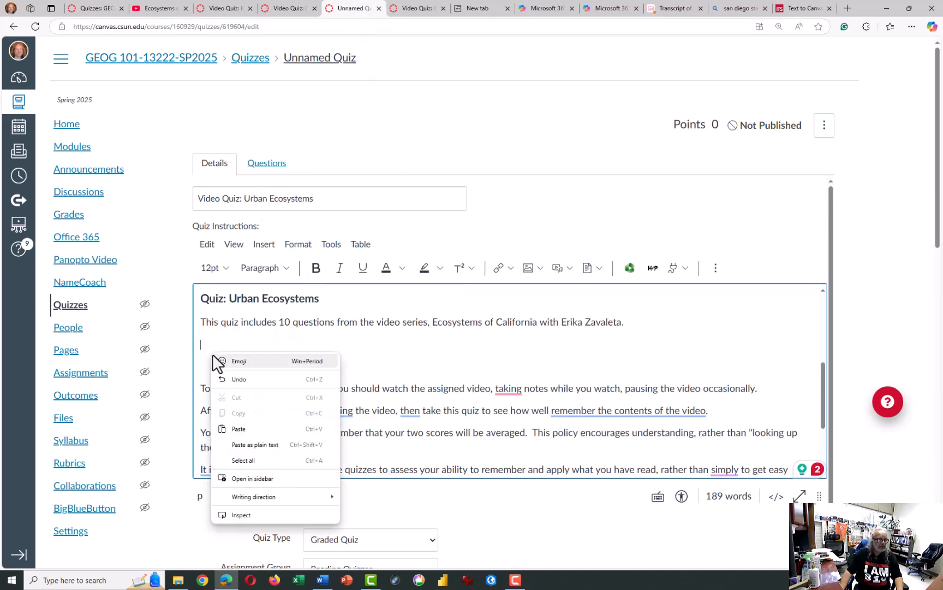
{"action": "left_click", "coordinate": [235, 429]}
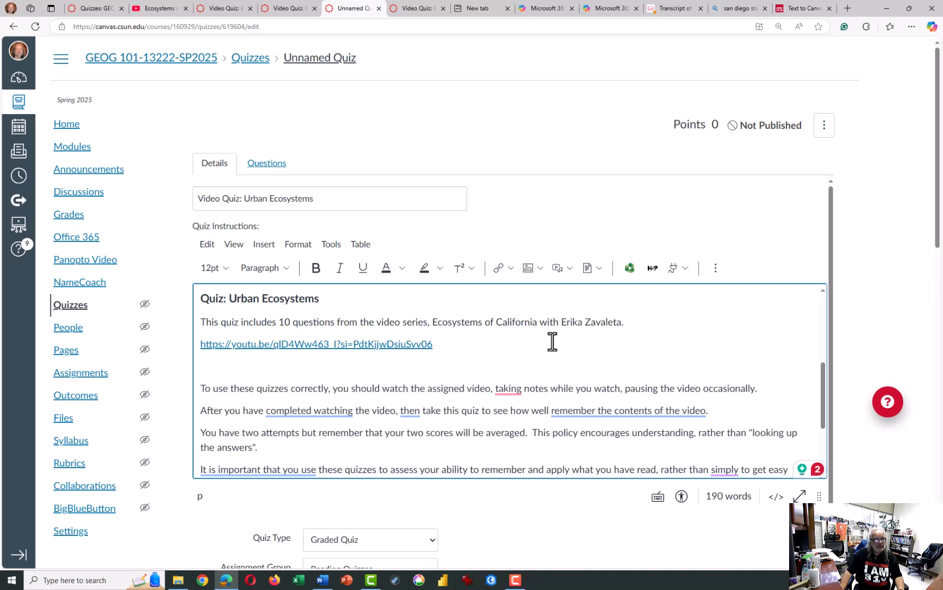
- Switch to the tab with the Chaparral quiz and open the course's question banks from the quizzes list
{"action": "left_click", "coordinate": [281, 170]}
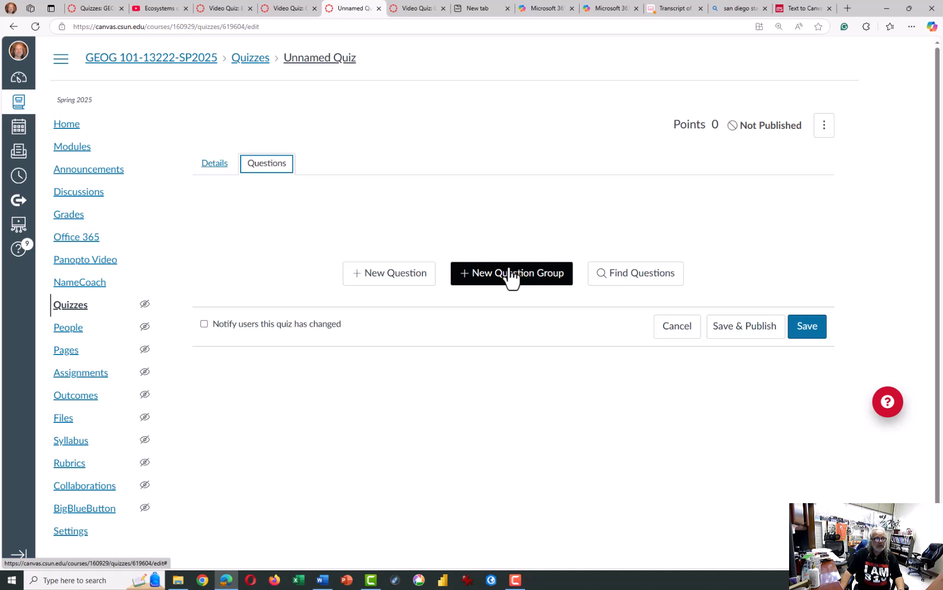
{"action": "left_click", "coordinate": [290, 7]}
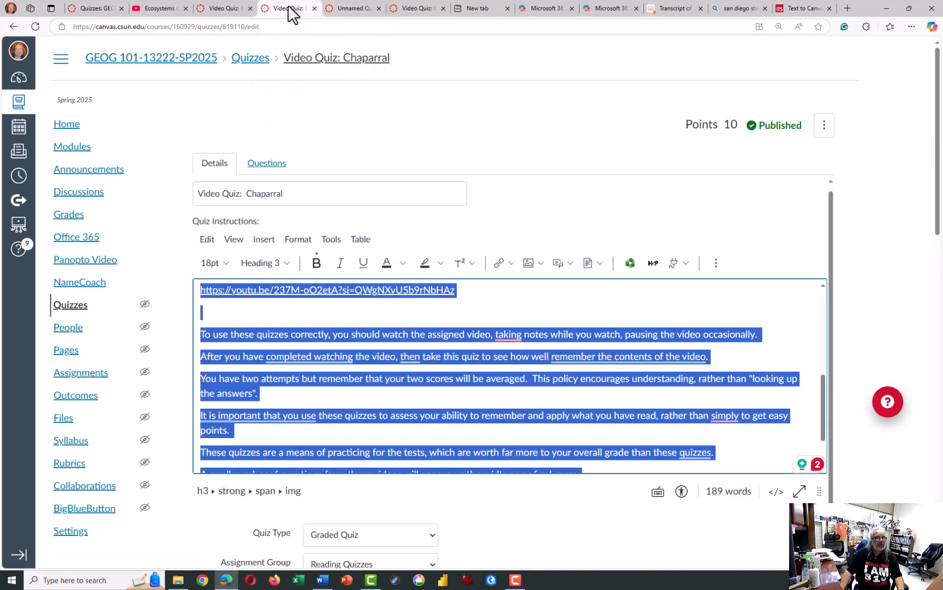
{"action": "left_click", "coordinate": [255, 59]}
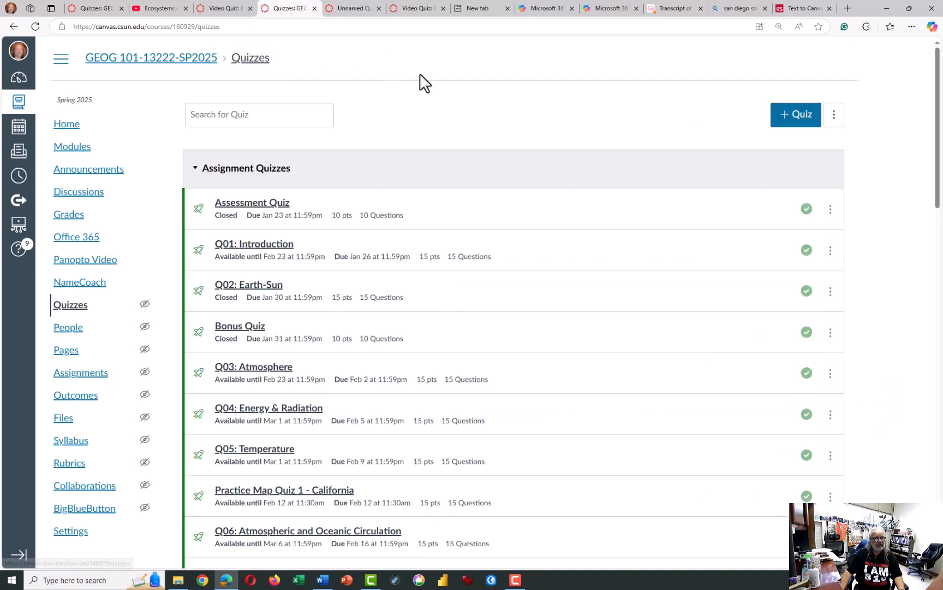
{"action": "left_click", "coordinate": [805, 124]}
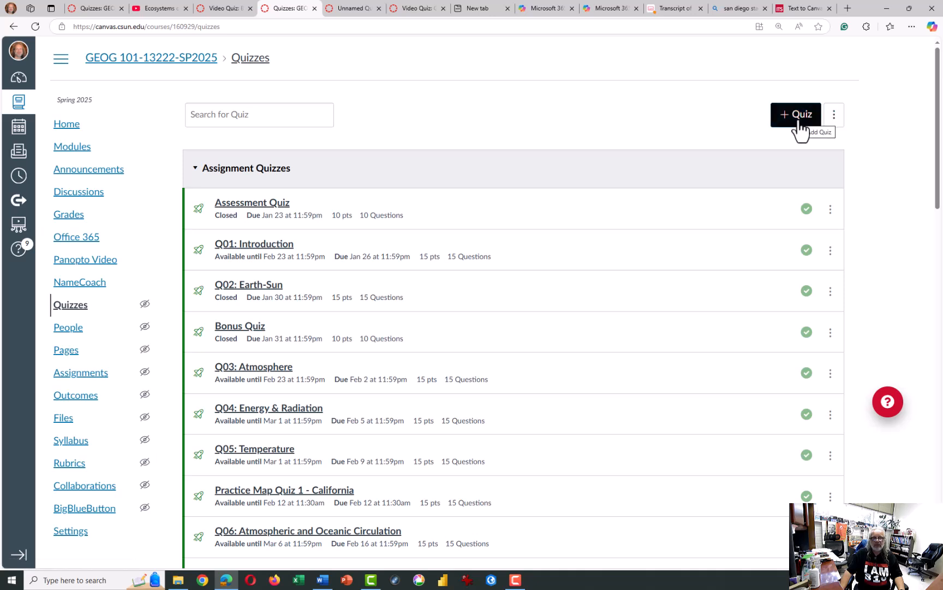
{"action": "left_click", "coordinate": [835, 117]}
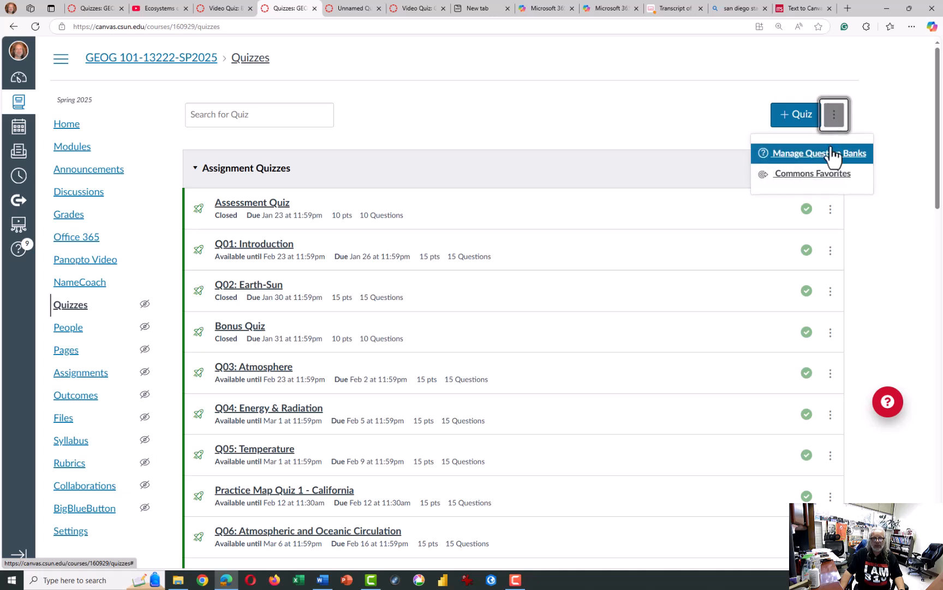
{"action": "left_click", "coordinate": [830, 159]}
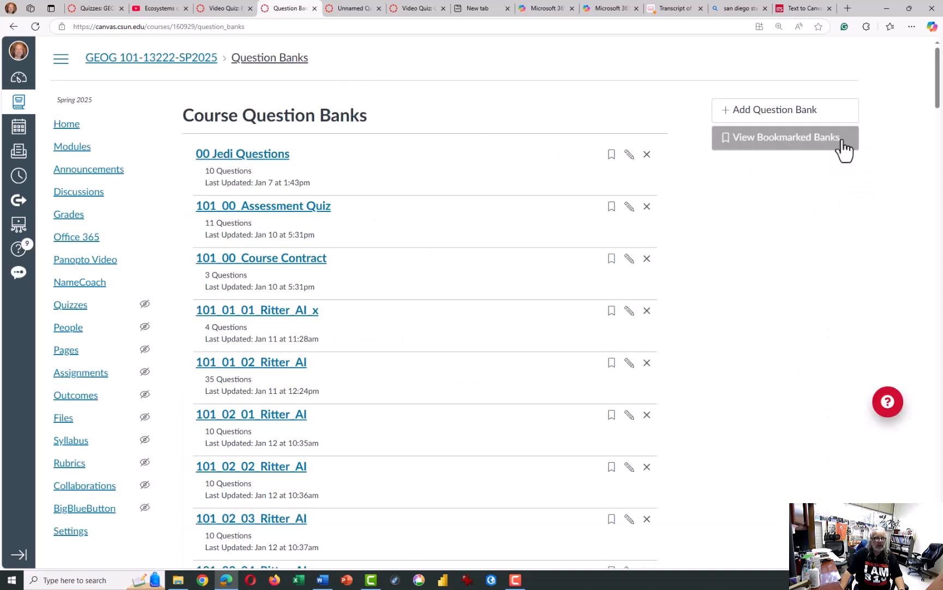
- Rename the last question bank, "Quiz", to "101_Cal_Ecosystems_Urban"
{"action": "left_click_drag", "start_coordinate": [937, 82], "coordinate": [937, 526]}
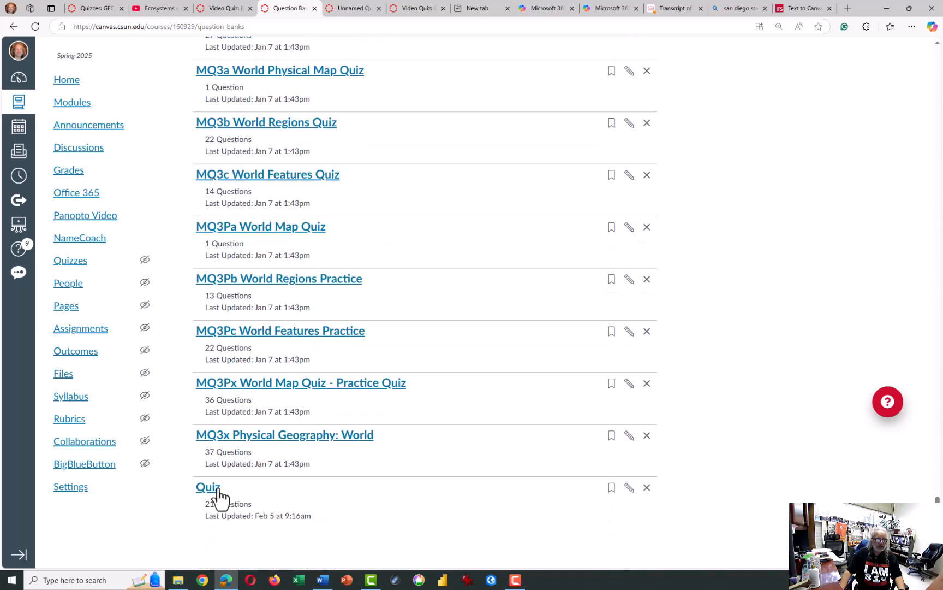
{"action": "left_click", "coordinate": [628, 487]}
{"action": "type", "text": "V"}
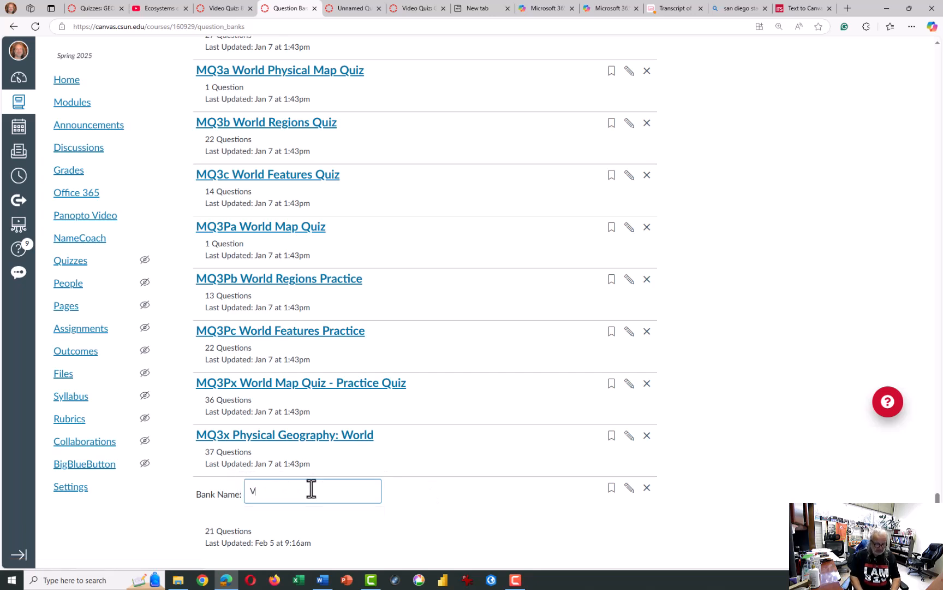
{"action": "type", "text": "10"}
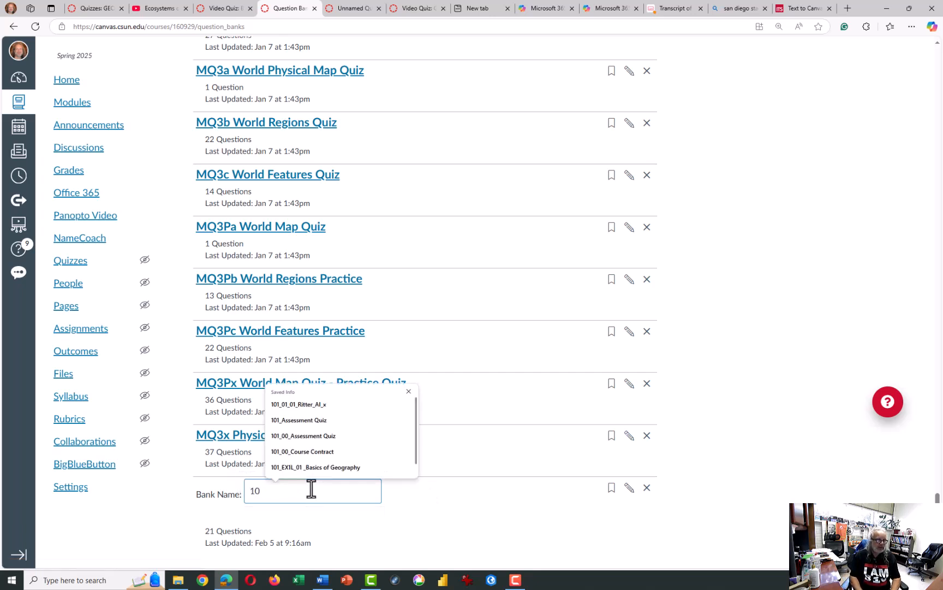
{"action": "type", "text": "1_CA"}
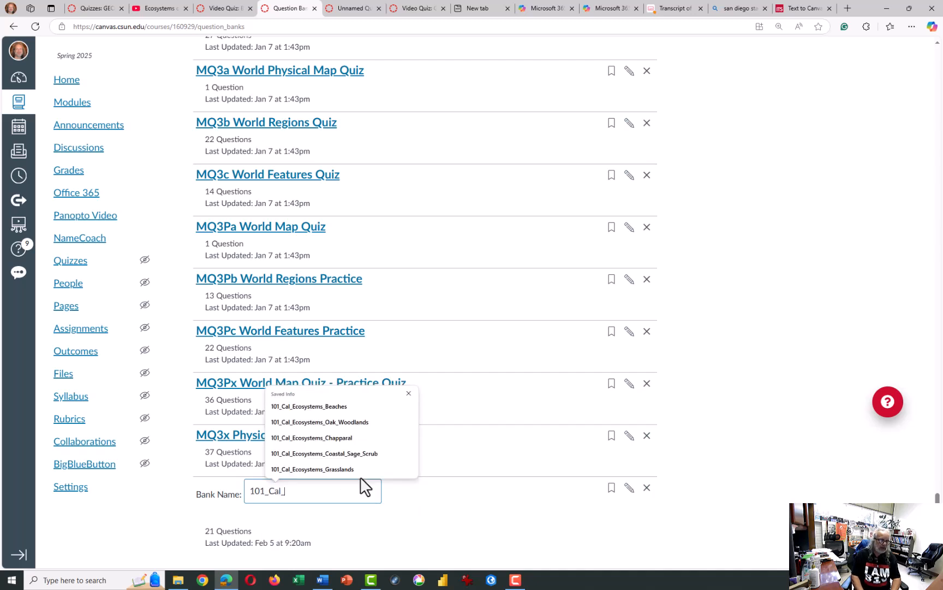
{"action": "type", "text": "l_"}
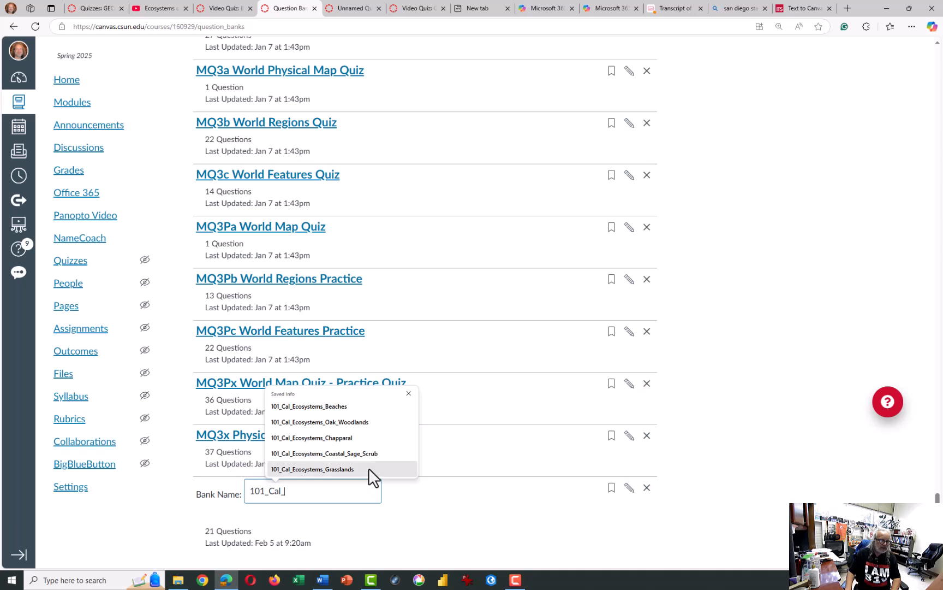
{"action": "left_click", "coordinate": [326, 406]}
{"action": "key", "text": "ctrl+a"}
{"action": "key", "text": "Right"}
{"action": "key", "text": "shift+Home"}
{"action": "key", "text": "shift+Right"}
{"action": "key", "text": "shift+Right"}
{"action": "key", "text": "shift+Right"}
{"action": "key", "text": "shift+Right"}
{"action": "key", "text": "shift+Right"}
{"action": "key", "text": "shift+Right"}
{"action": "key", "text": "shift+Right"}
{"action": "key", "text": "shift+Right"}
{"action": "key", "text": "shift+Right"}
{"action": "key", "text": "shift+Right"}
{"action": "key", "text": "shift+Right"}
{"action": "key", "text": "shift+Right"}
{"action": "key", "text": "shift+Right"}
{"action": "key", "text": "shift+Right"}
{"action": "key", "text": "shift+Right"}
{"action": "key", "text": "shift+Right"}
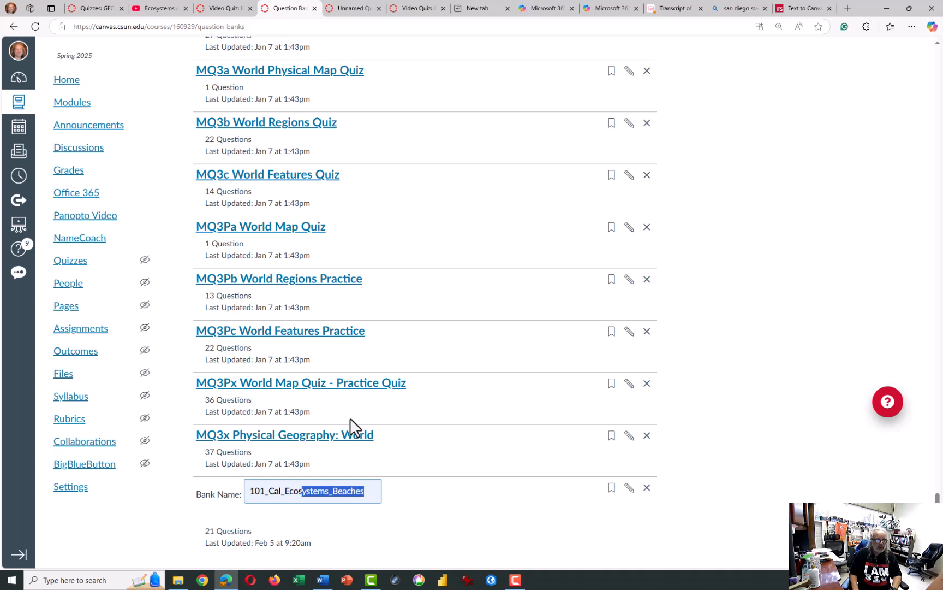
{"action": "key", "text": "shift+Right"}
{"action": "key", "text": "shift+Right"}
{"action": "key", "text": "shift+Right"}
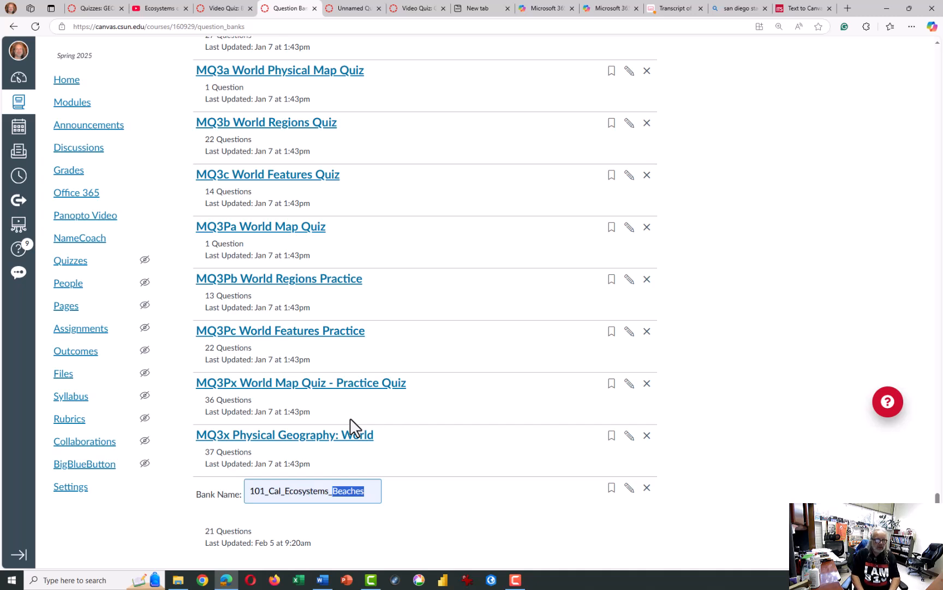
{"action": "type", "text": "UR"}
{"action": "key", "text": "BackSpace"}
{"action": "type", "text": "rban"}
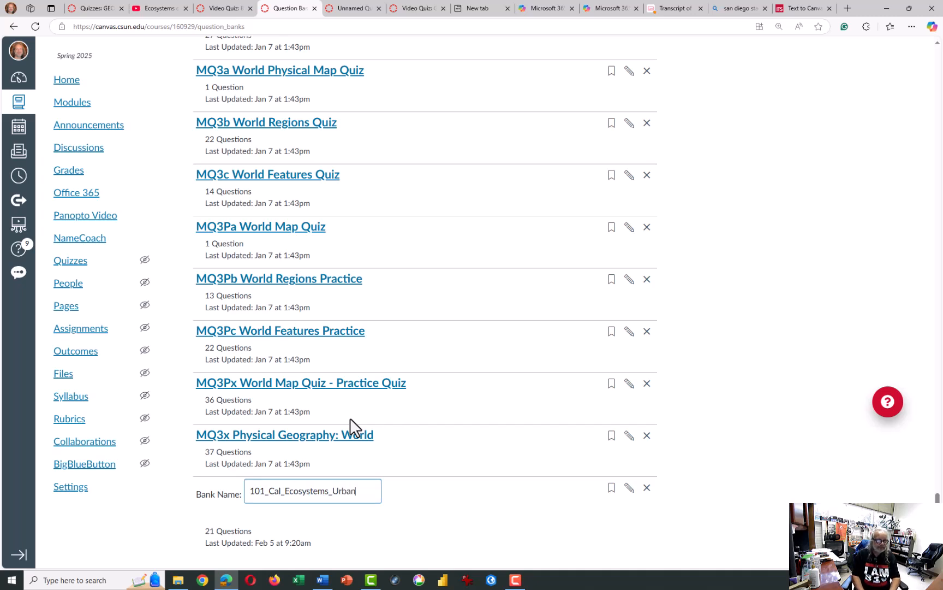
{"action": "key", "text": "Return"}
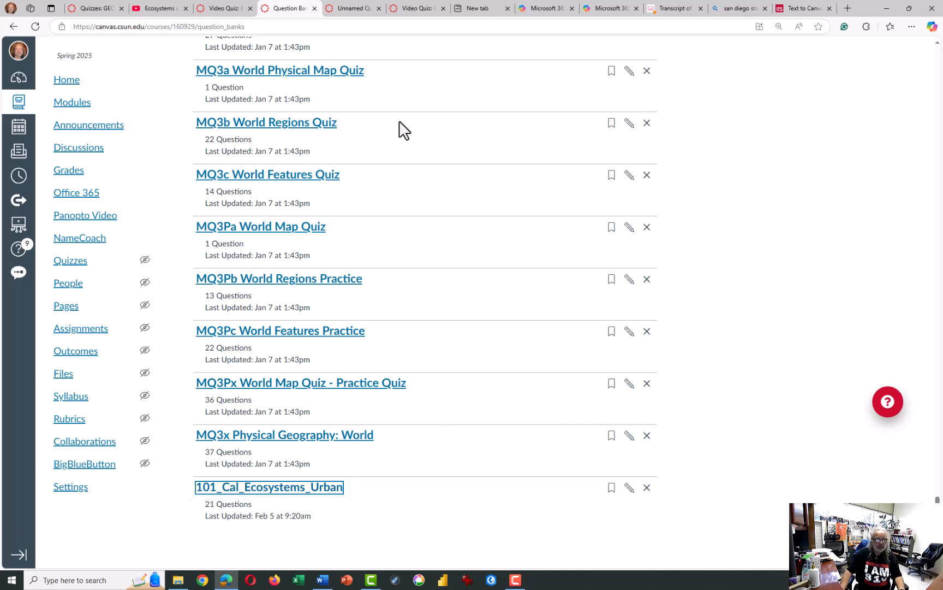
- Return to the Urban Ecosystems quiz and start a question group named "Urban" that picks 10 questions
{"action": "left_click", "coordinate": [355, 12]}
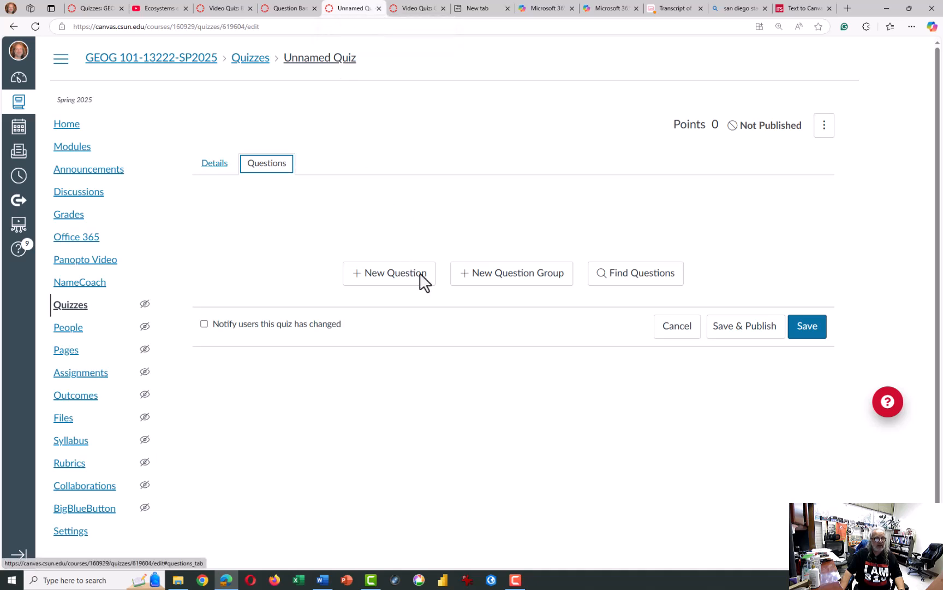
{"action": "left_click", "coordinate": [477, 278]}
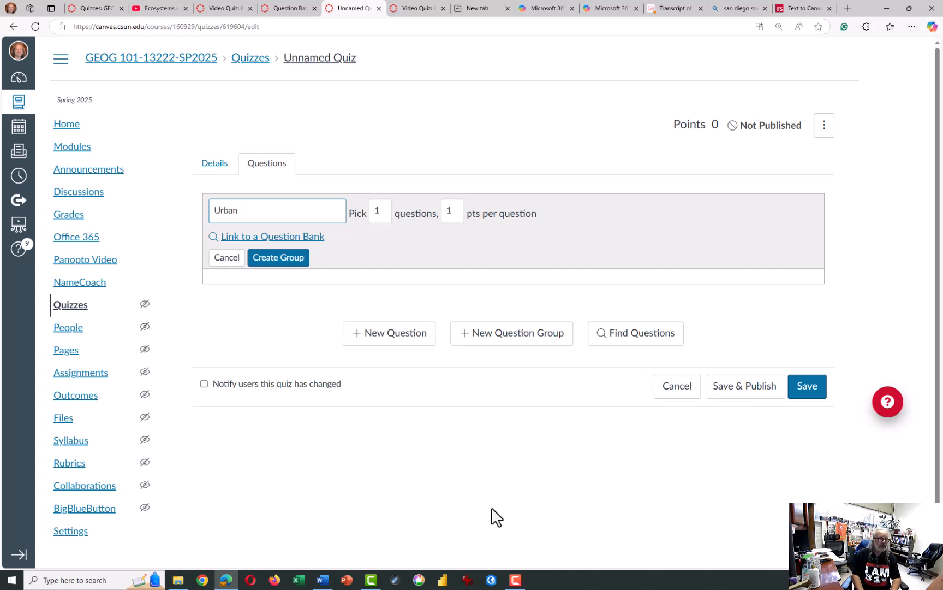
{"action": "left_click", "coordinate": [378, 205]}
{"action": "type", "text": "10"}
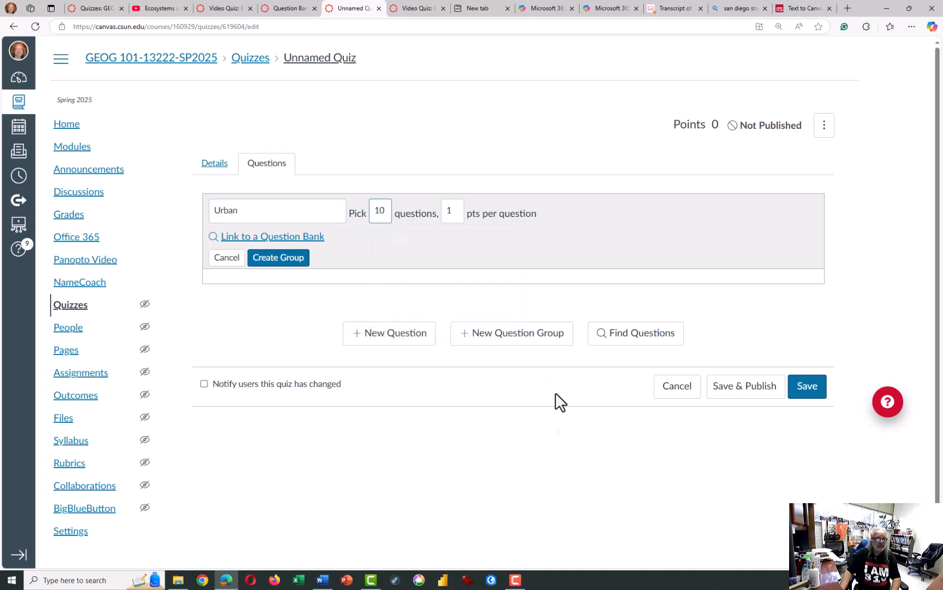
- Link the Urban group to the question bank 101_Cal_Ecosystems_Urban and create the group
{"action": "left_click", "coordinate": [301, 237]}
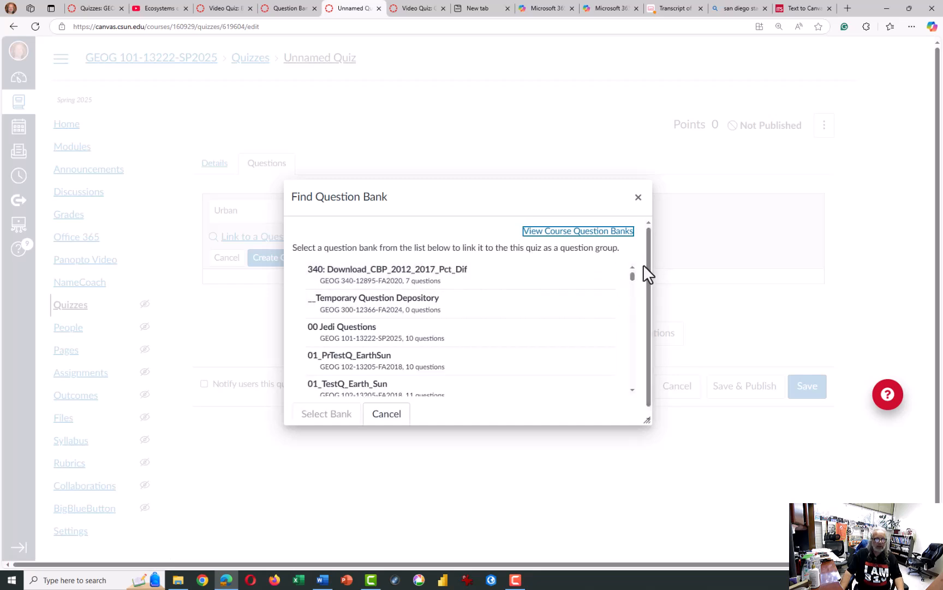
{"action": "left_click_drag", "start_coordinate": [633, 276], "coordinate": [634, 309]}
{"action": "scroll", "coordinate": [523, 330], "scroll_direction": "up", "scroll_amount": 4}
{"action": "scroll", "coordinate": [526, 338], "scroll_direction": "up", "scroll_amount": 3}
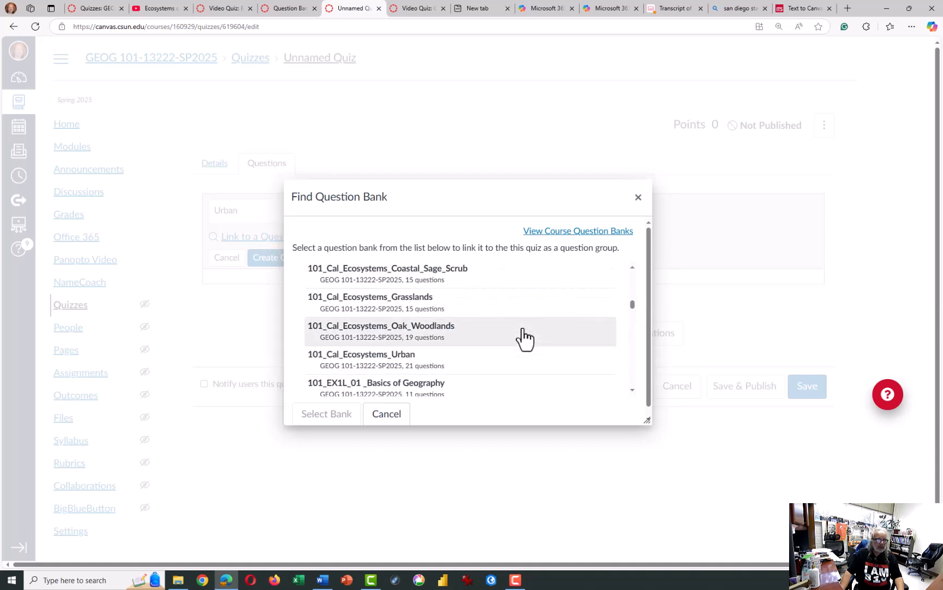
{"action": "left_click", "coordinate": [371, 365]}
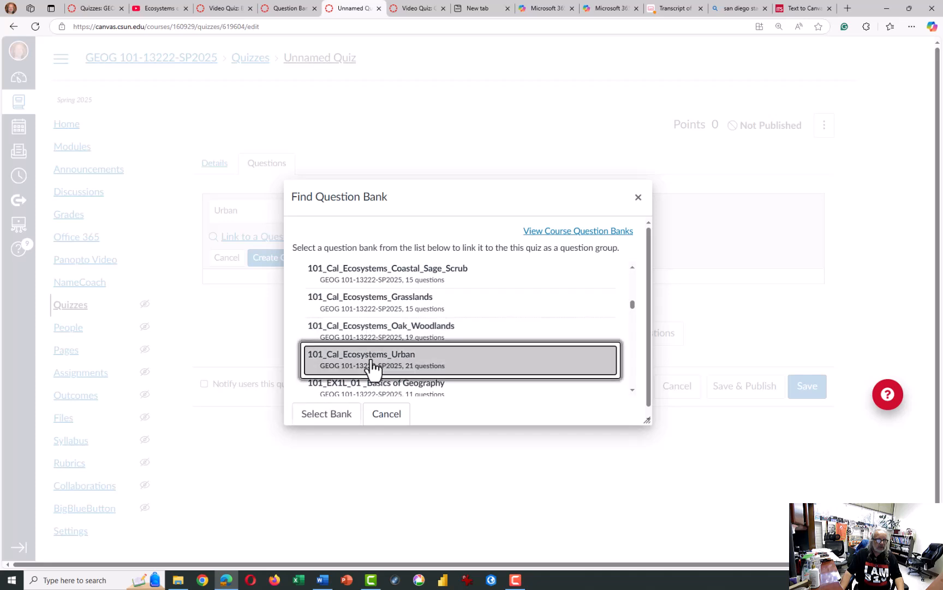
{"action": "left_click", "coordinate": [335, 418]}
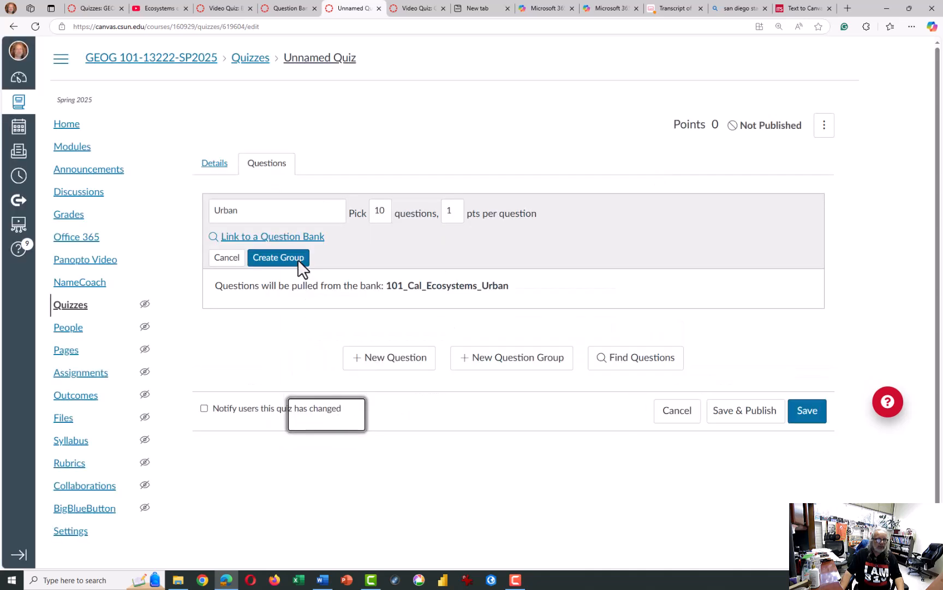
{"action": "left_click", "coordinate": [298, 260]}
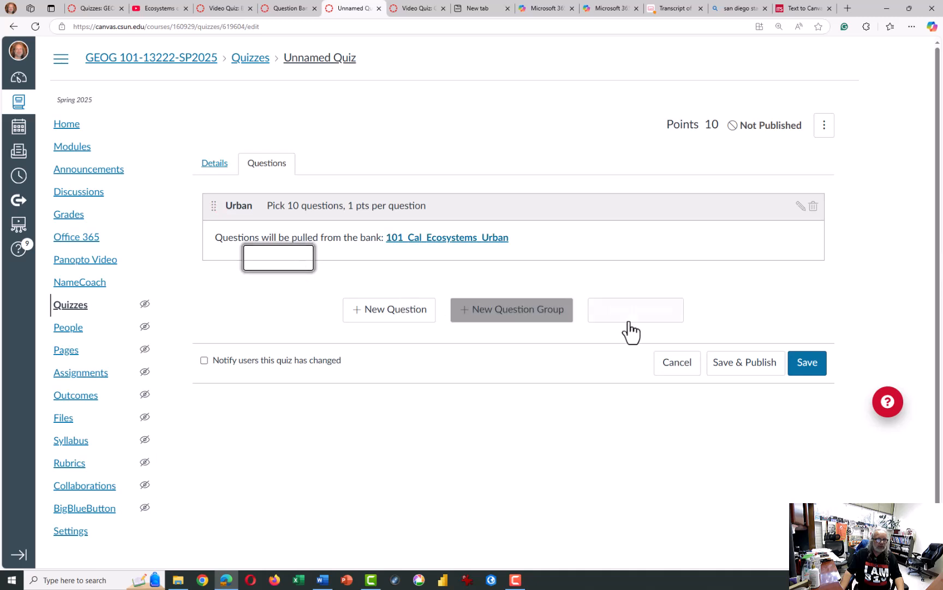
- Save and publish the Urban Ecosystems quiz and open its preview at the instructions
{"action": "left_click", "coordinate": [776, 375]}
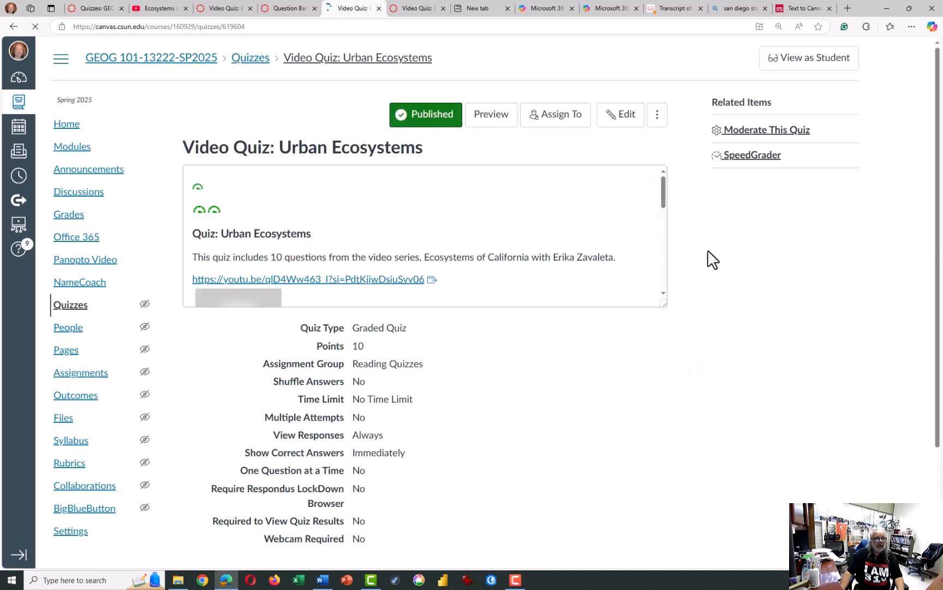
{"action": "left_click", "coordinate": [495, 126]}
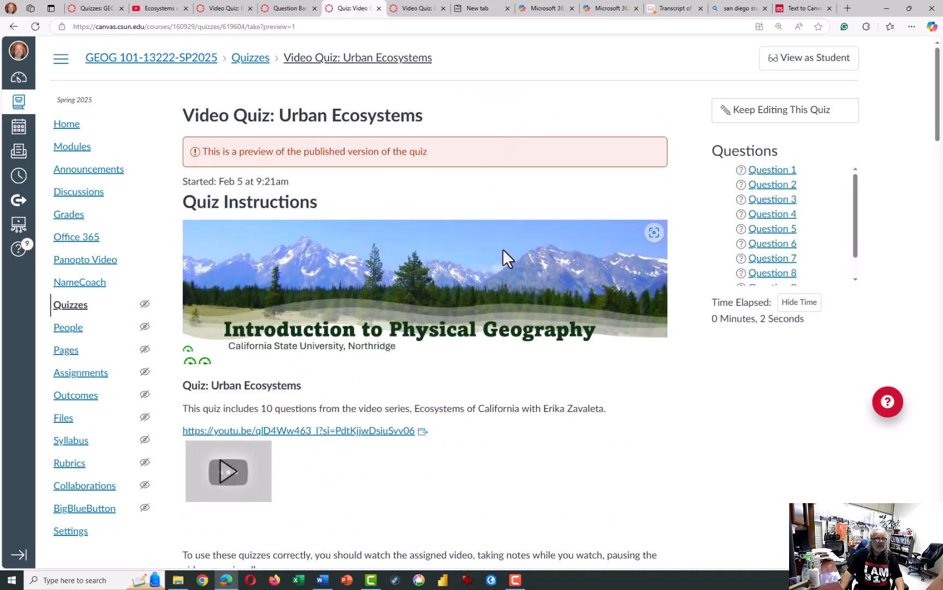
{"action": "scroll", "coordinate": [503, 248], "scroll_direction": "down", "scroll_amount": 3}
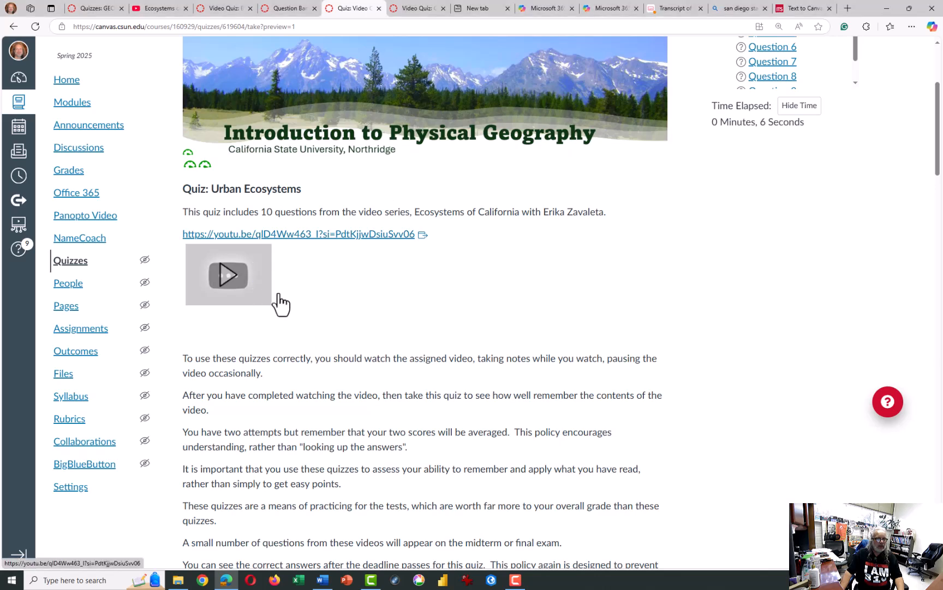
- Test the YouTube link in the previewed instructions, close the opened video page, and expand the embedded video
{"action": "left_click", "coordinate": [219, 239]}
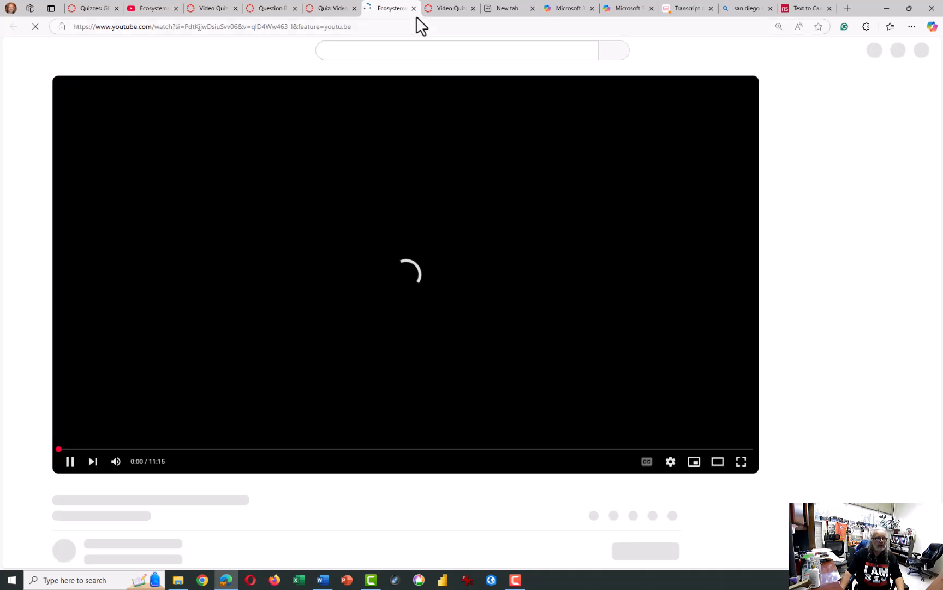
{"action": "left_click", "coordinate": [414, 8]}
{"action": "left_click", "coordinate": [292, 285]}
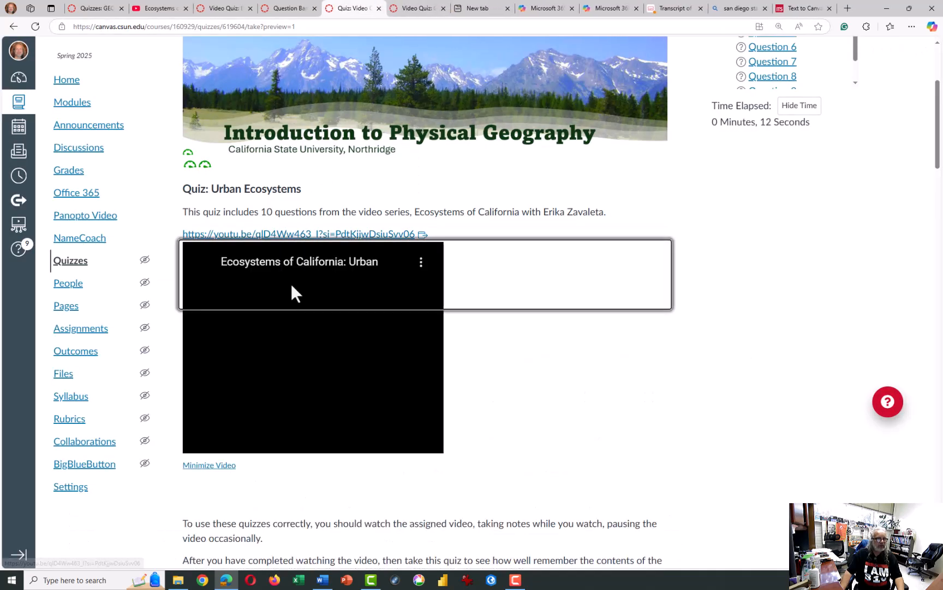
- Review the remaining instructions and the multiple-choice questions in the quiz preview
{"action": "scroll", "coordinate": [516, 324], "scroll_direction": "down", "scroll_amount": 3}
{"action": "scroll", "coordinate": [520, 324], "scroll_direction": "down", "scroll_amount": 3}
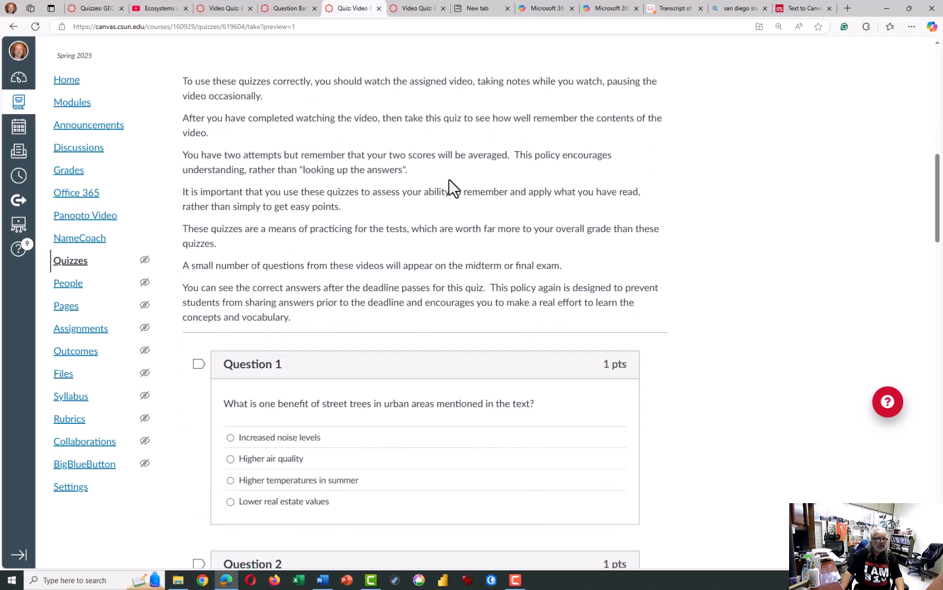
{"action": "scroll", "coordinate": [404, 257], "scroll_direction": "down", "scroll_amount": 5}
{"action": "scroll", "coordinate": [404, 257], "scroll_direction": "down", "scroll_amount": 15}
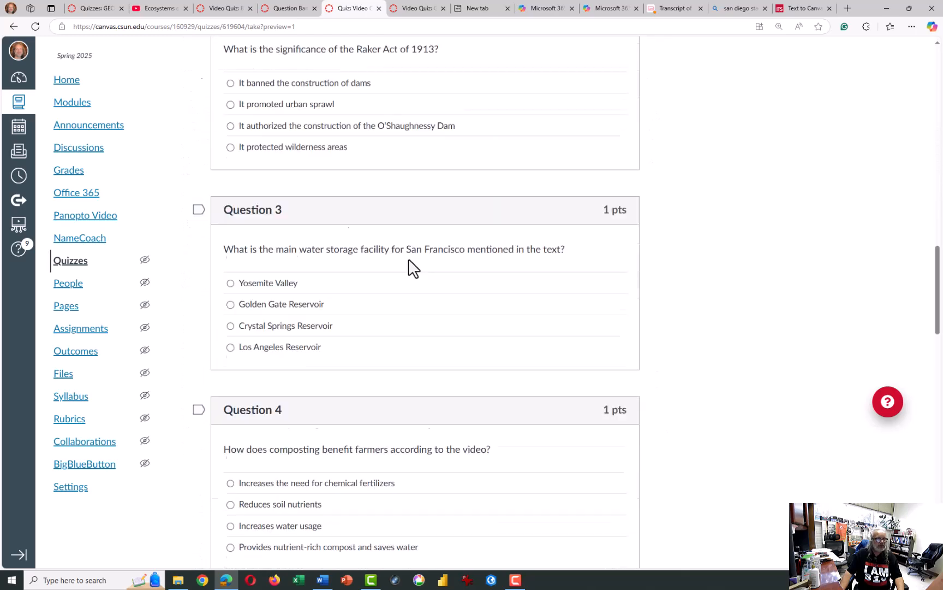
{"action": "scroll", "coordinate": [420, 273], "scroll_direction": "down", "scroll_amount": 2}
{"action": "scroll", "coordinate": [425, 284], "scroll_direction": "up", "scroll_amount": 8}
{"action": "middle_click", "coordinate": [431, 298]}
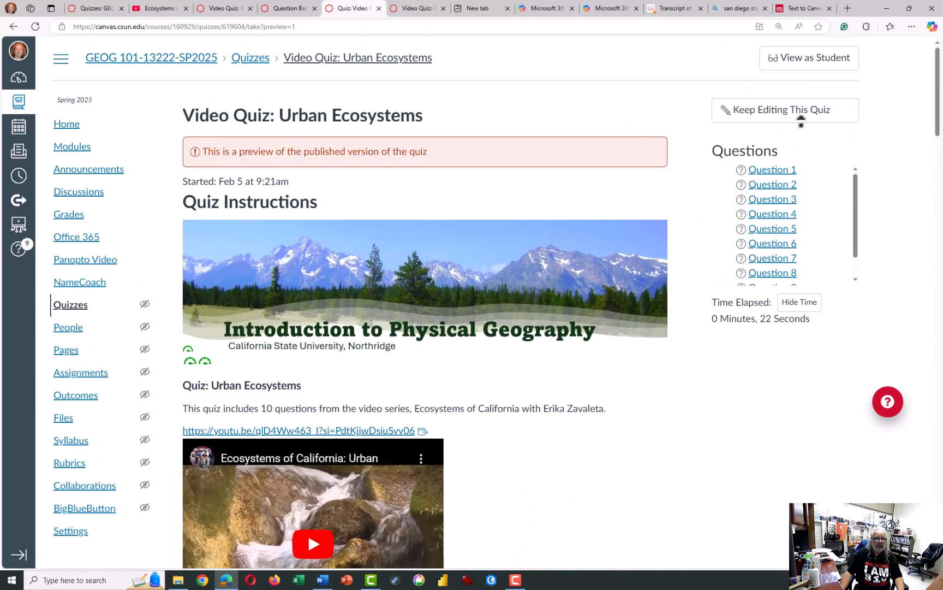
{"action": "left_click", "coordinate": [802, 119]}
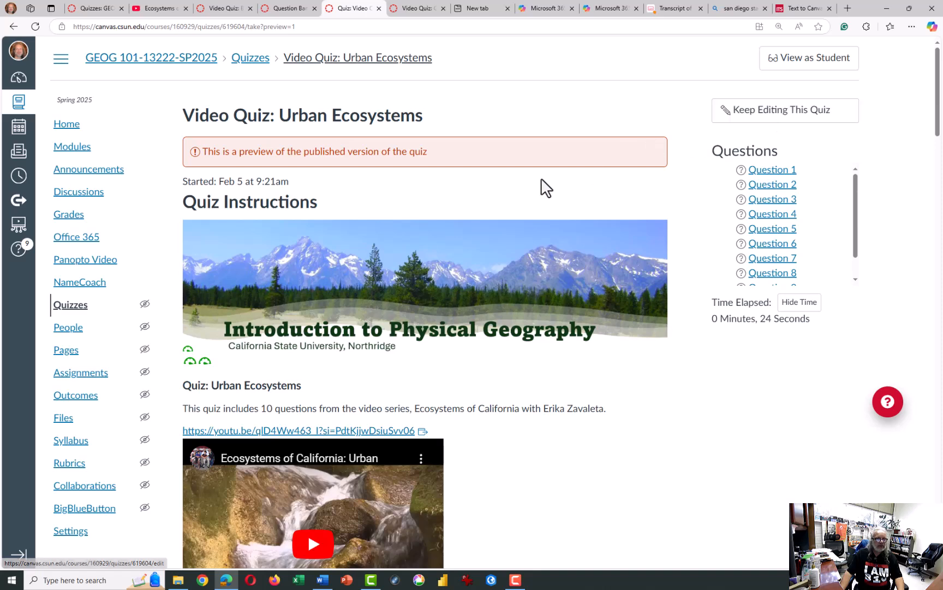
- Resume editing the Urban Ecosystems quiz and enable shuffling of answers
{"action": "left_click", "coordinate": [779, 119]}
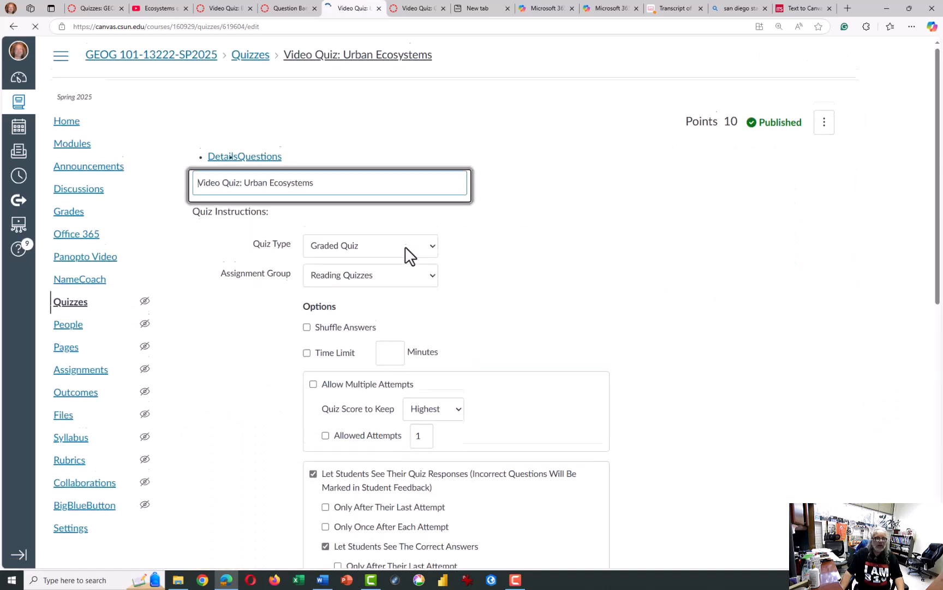
{"action": "scroll", "coordinate": [348, 358], "scroll_direction": "down", "scroll_amount": 3}
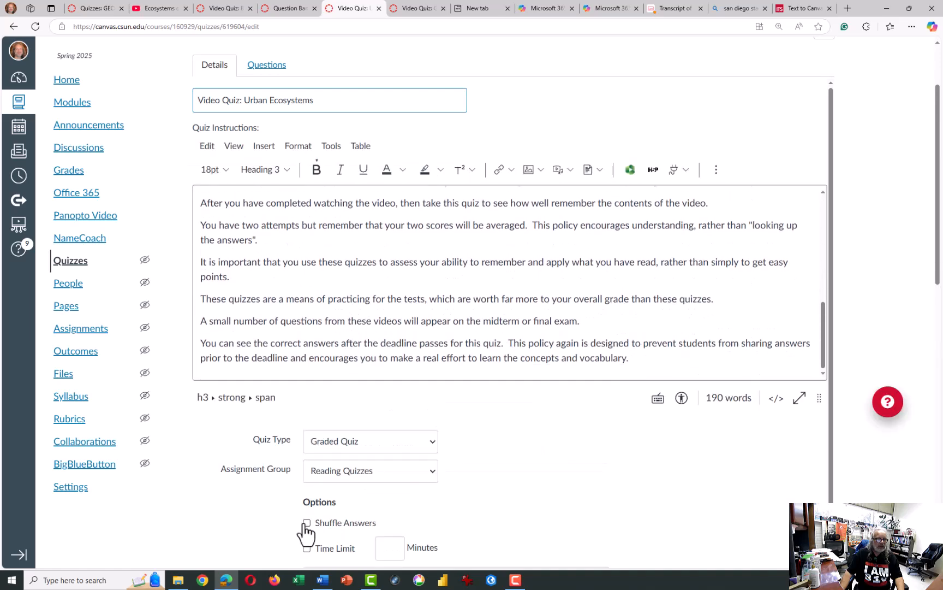
{"action": "left_click", "coordinate": [307, 525]}
{"action": "scroll", "coordinate": [520, 406], "scroll_direction": "down", "scroll_amount": 5}
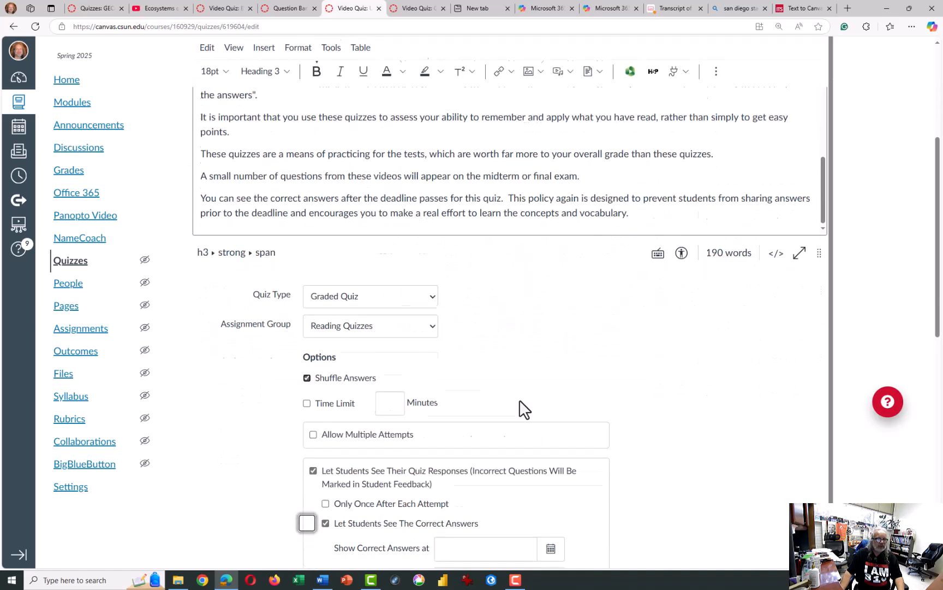
- Allow multiple attempts on the quiz, keeping the Average score with 2 allowed attempts, and save the quiz
{"action": "left_click", "coordinate": [313, 329]}
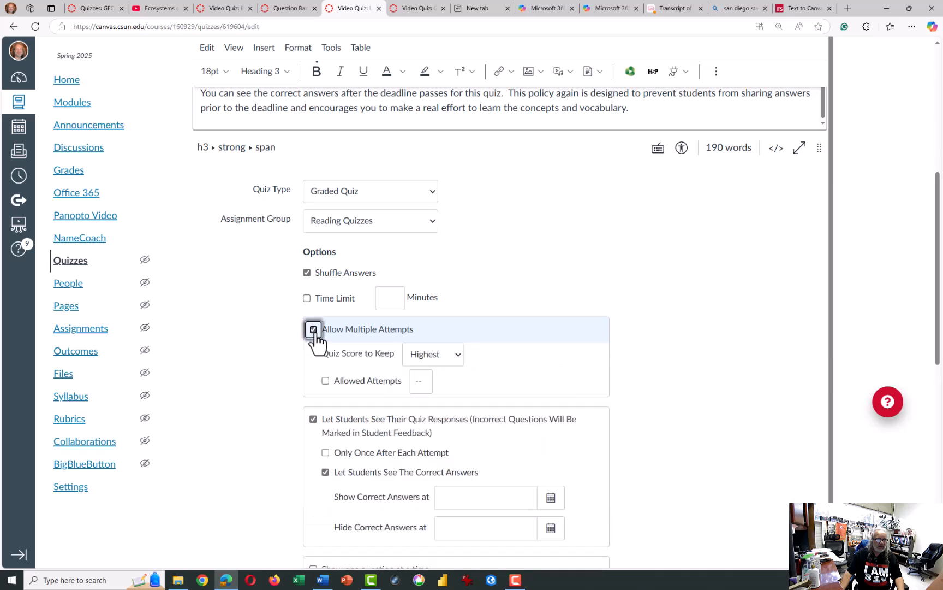
{"action": "left_click", "coordinate": [431, 363]}
{"action": "left_click", "coordinate": [427, 403]}
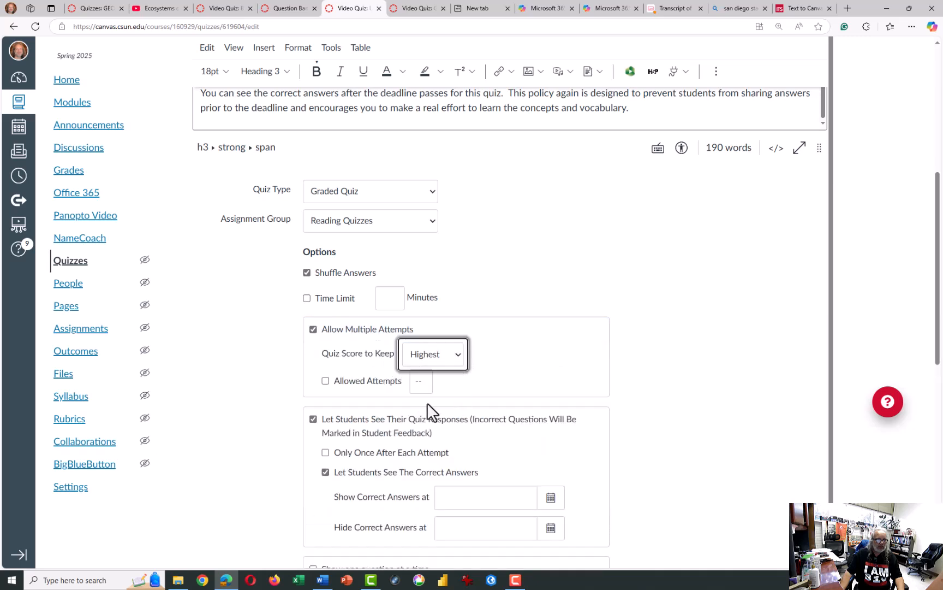
{"action": "left_click", "coordinate": [326, 380]}
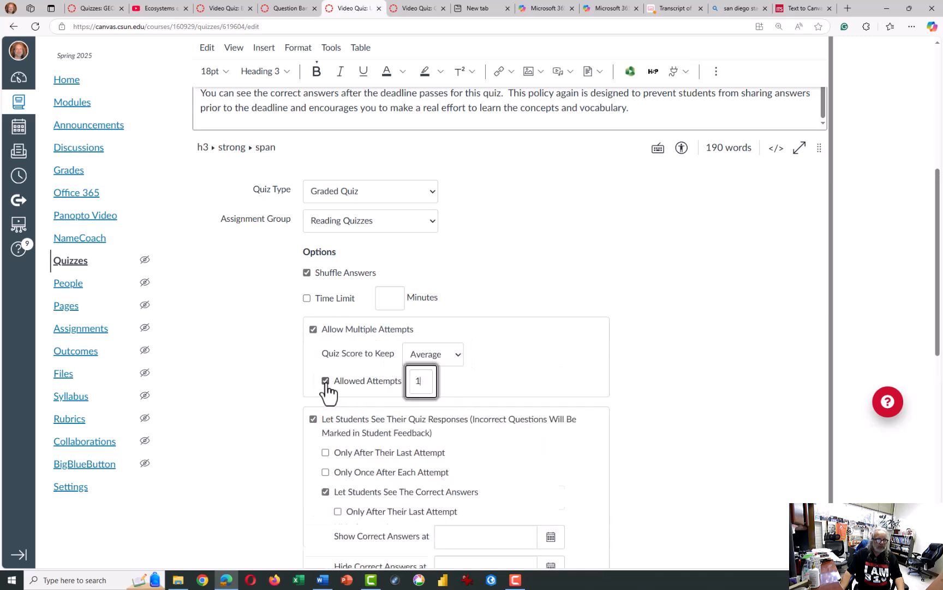
{"action": "double_click", "coordinate": [422, 380]}
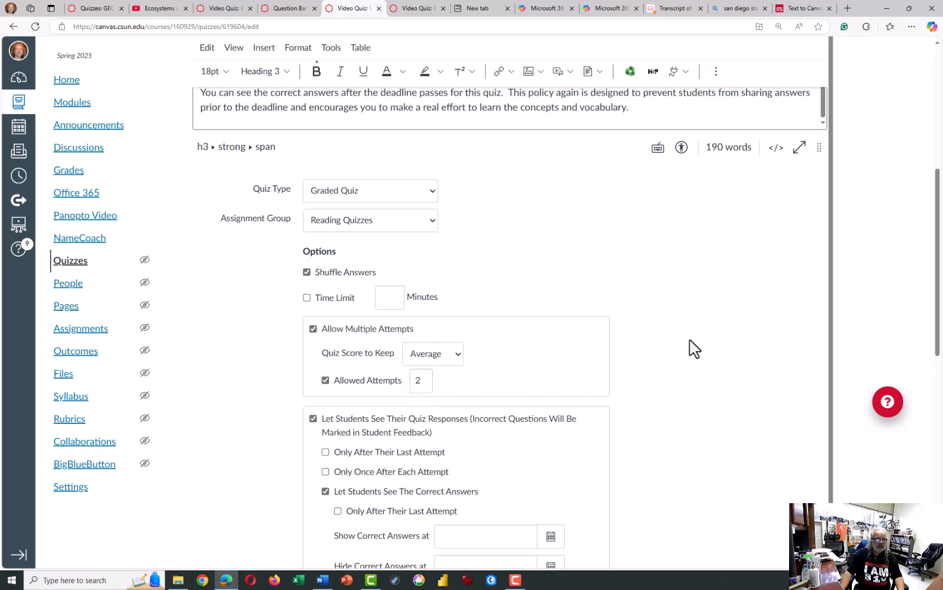
{"action": "scroll", "coordinate": [693, 348], "scroll_direction": "down", "scroll_amount": 10}
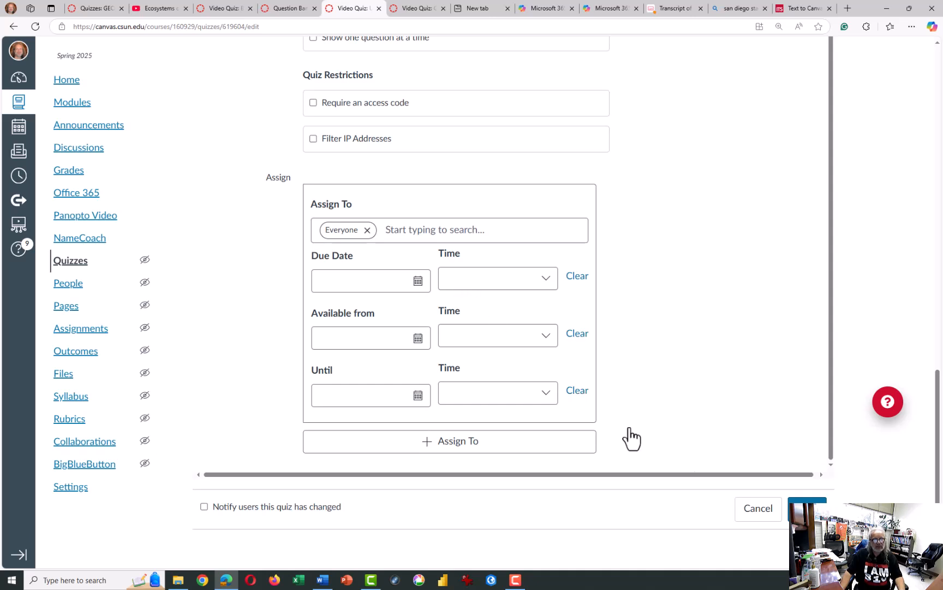
{"action": "left_click", "coordinate": [804, 507]}
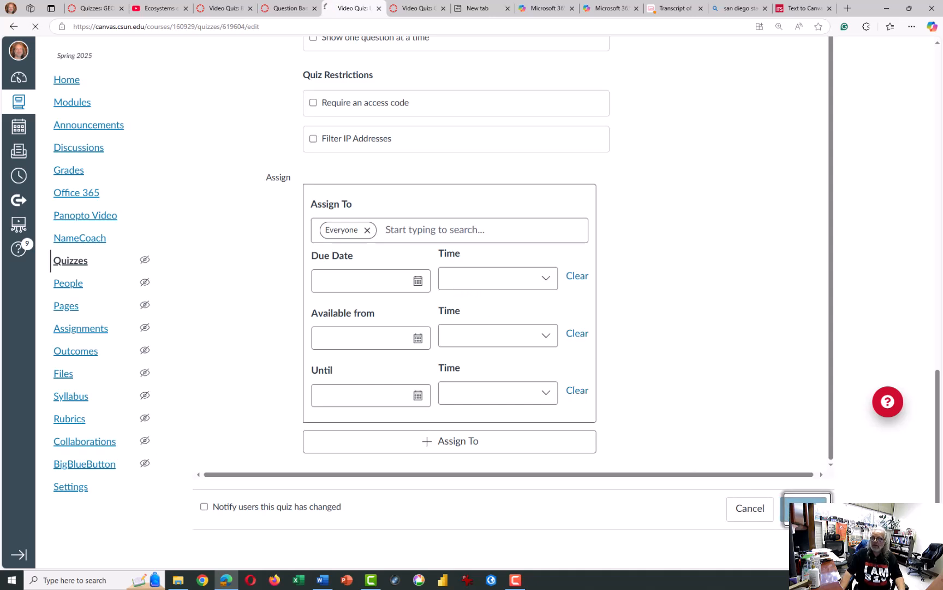